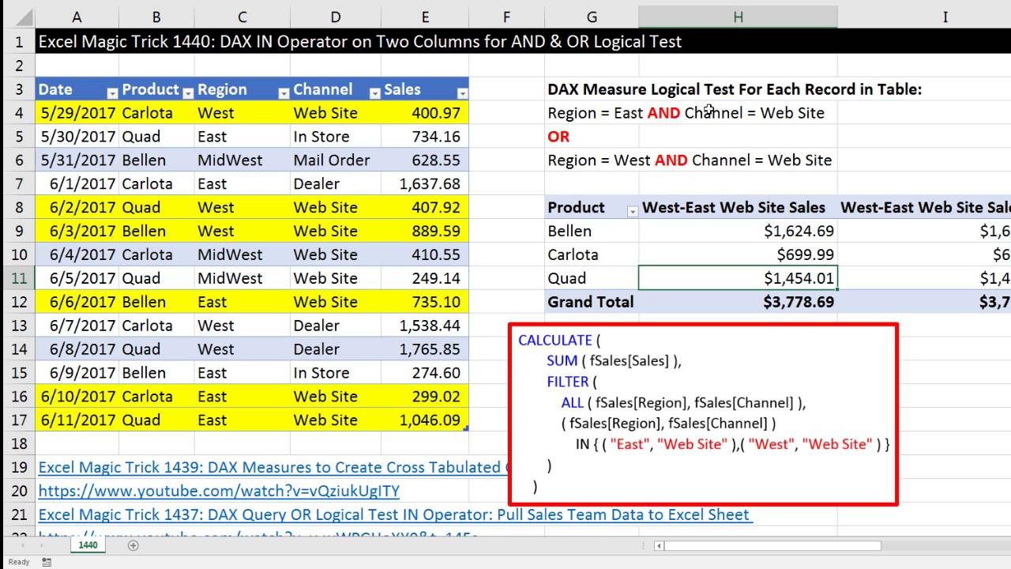
Examine the Quad web-site sales in the PivotTable against the matching West and East Quad records in the sales table.
{"action": "left_click", "coordinate": [771, 231]}
{"action": "left_click", "coordinate": [762, 251]}
{"action": "left_click", "coordinate": [741, 280]}
{"action": "mouse_move", "coordinate": [754, 276]}
{"action": "left_click_drag", "start_coordinate": [87, 206], "coordinate": [438, 210]}
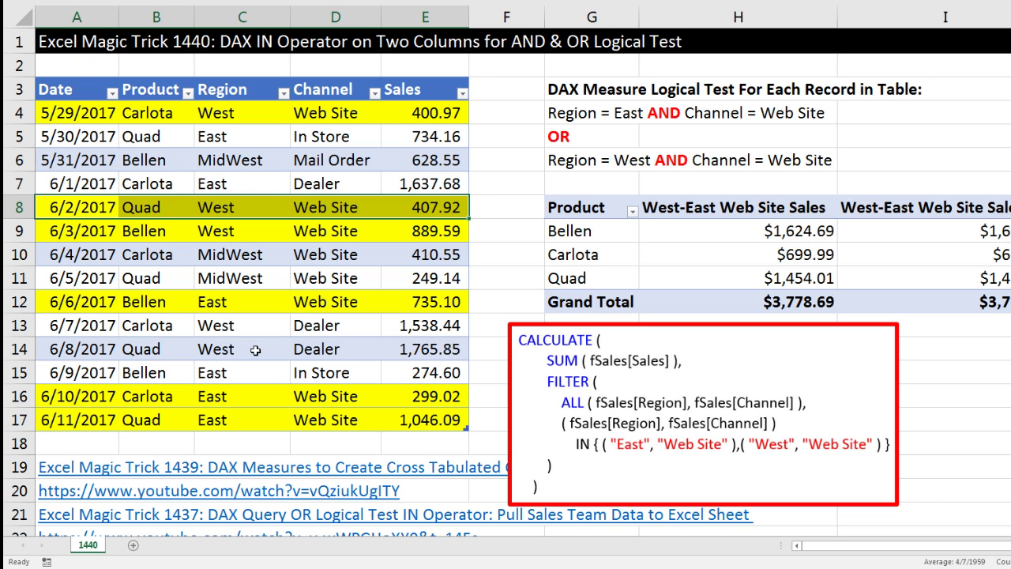
{"action": "left_click_drag", "start_coordinate": [60, 416], "coordinate": [442, 423]}
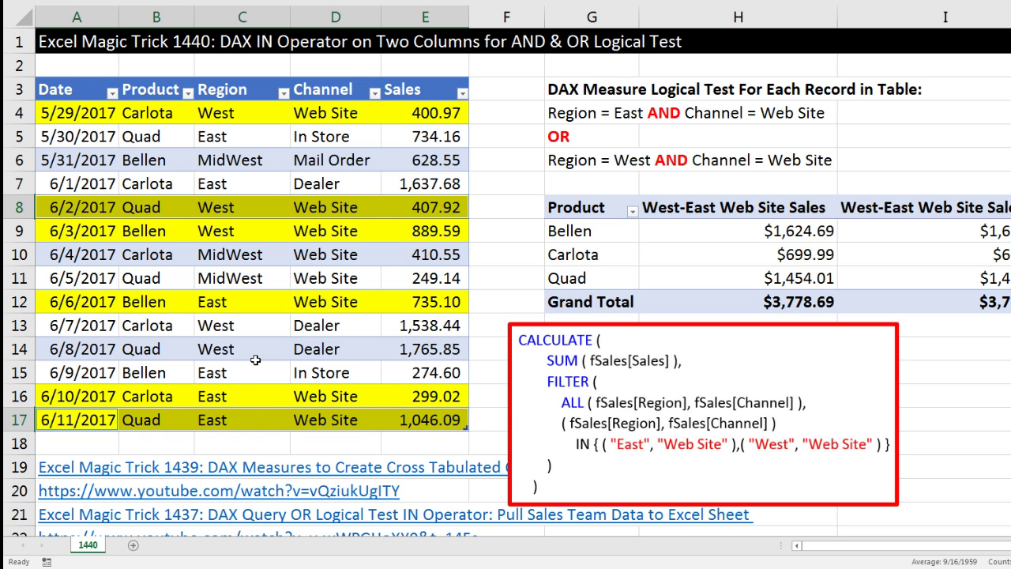
{"action": "left_click", "coordinate": [422, 420]}
{"action": "left_click", "coordinate": [443, 208], "text": "ctrl"}
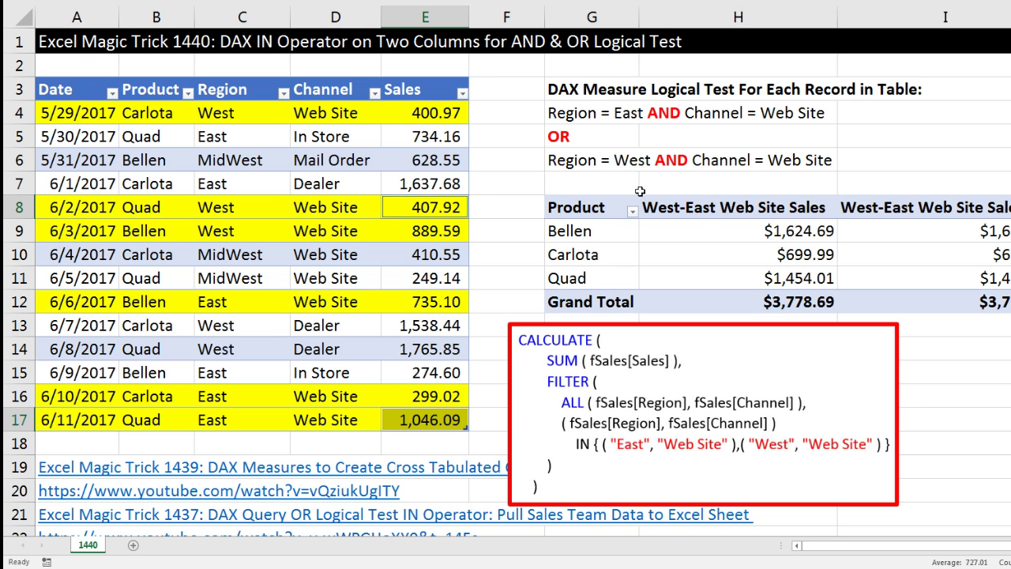
Compare the West-East Web Site Sales02 formula using OR and && with the formula using the IN operator.
{"action": "mouse_move", "coordinate": [771, 280]}
{"action": "scroll", "coordinate": [591, 387], "scroll_direction": "down", "scroll_amount": 6}
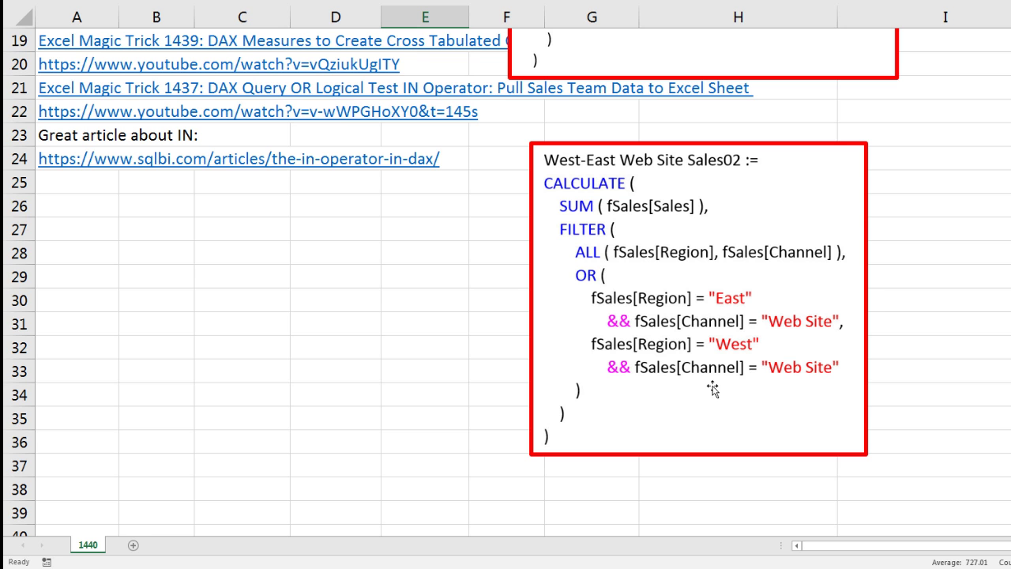
{"action": "scroll", "coordinate": [712, 387], "scroll_direction": "up", "scroll_amount": 2}
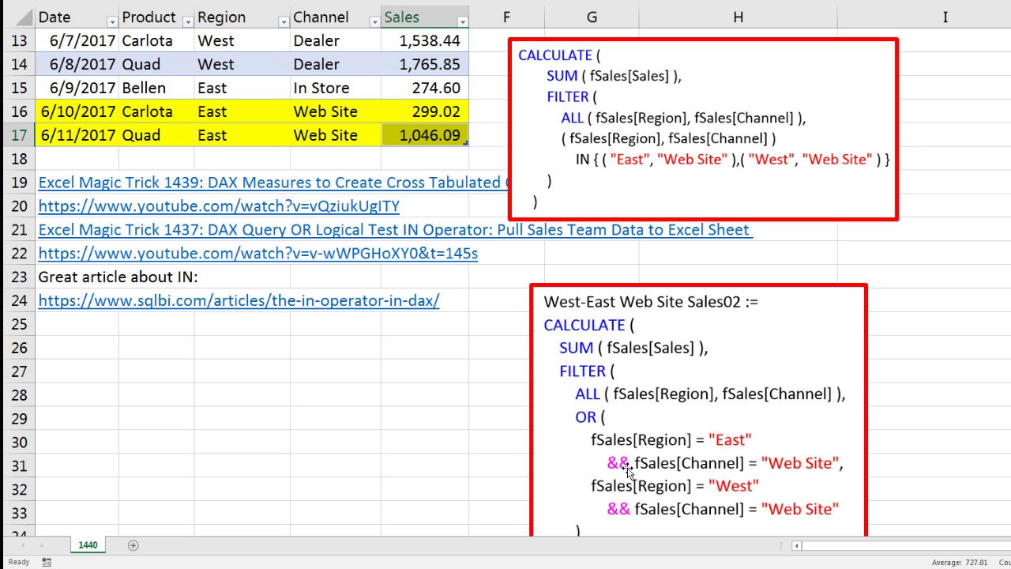
{"action": "scroll", "coordinate": [620, 442], "scroll_direction": "up", "scroll_amount": 4}
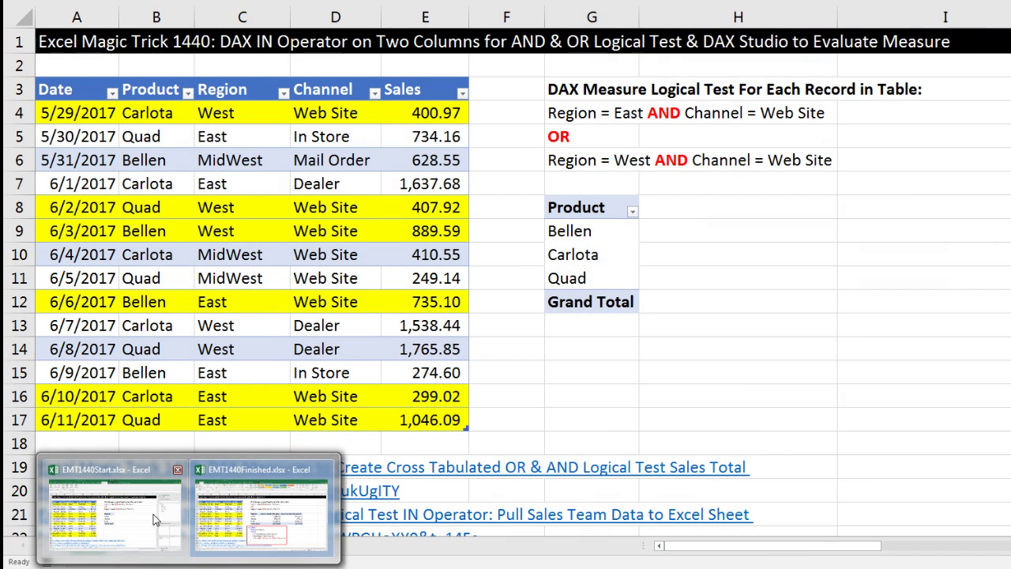
Switch to the EMT1440Start.xlsx workbook and show the table name and design settings of the sales table.
{"action": "left_click", "coordinate": [153, 522]}
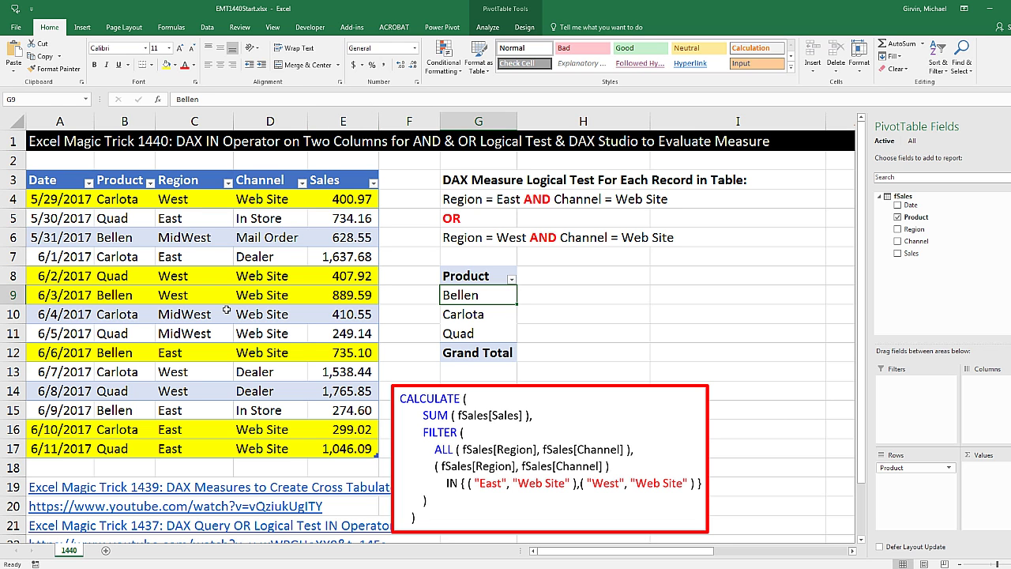
{"action": "left_click", "coordinate": [258, 219]}
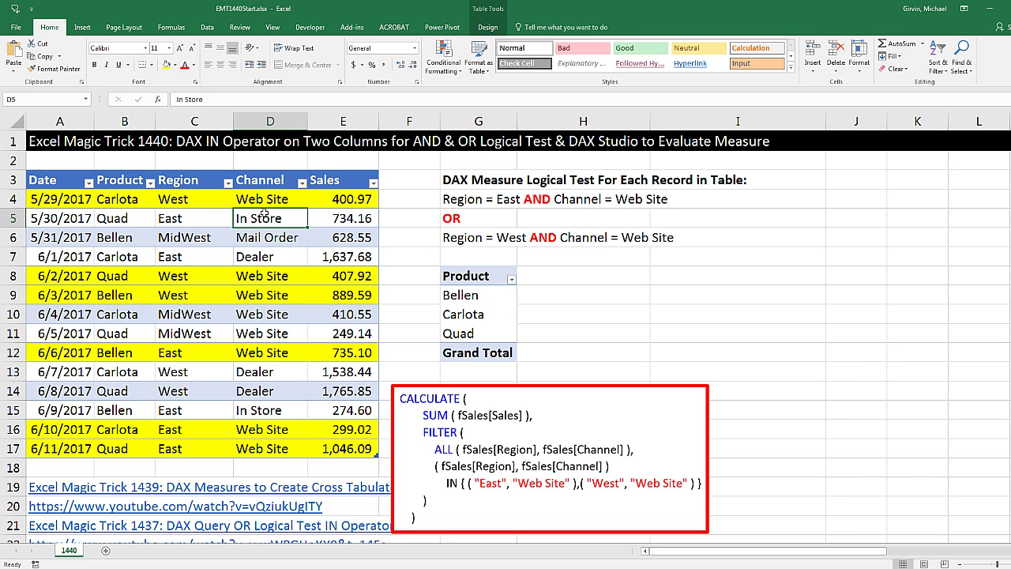
{"action": "left_click", "coordinate": [88, 32]}
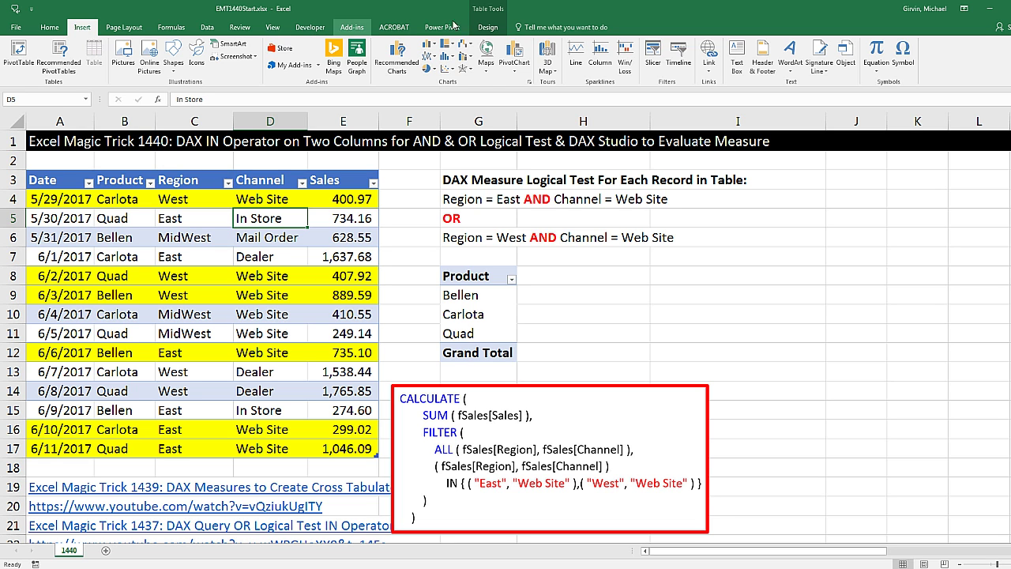
{"action": "left_click", "coordinate": [494, 29]}
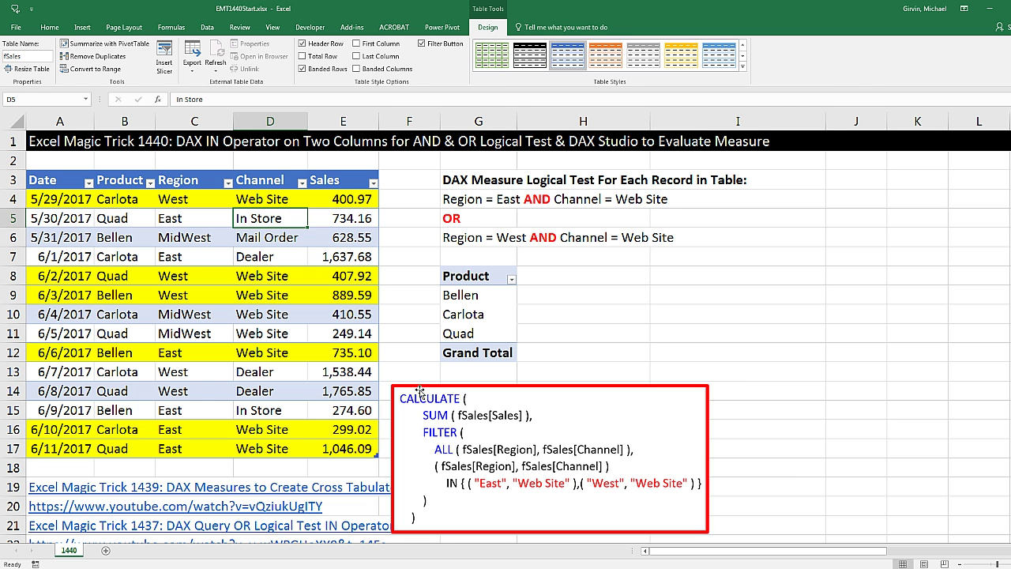
Move the CALCULATE formula picture across to about column I, clear of the links, and select Bellen in the PivotTable.
{"action": "left_click_drag", "start_coordinate": [420, 392], "coordinate": [676, 391]}
{"action": "left_click_drag", "start_coordinate": [583, 430], "coordinate": [582, 429]}
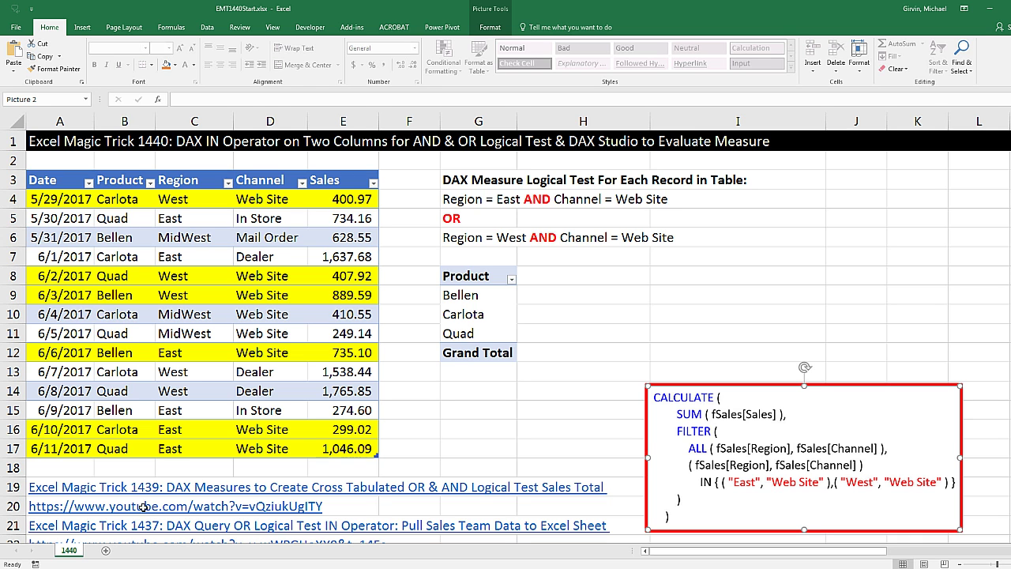
{"action": "left_click", "coordinate": [467, 295]}
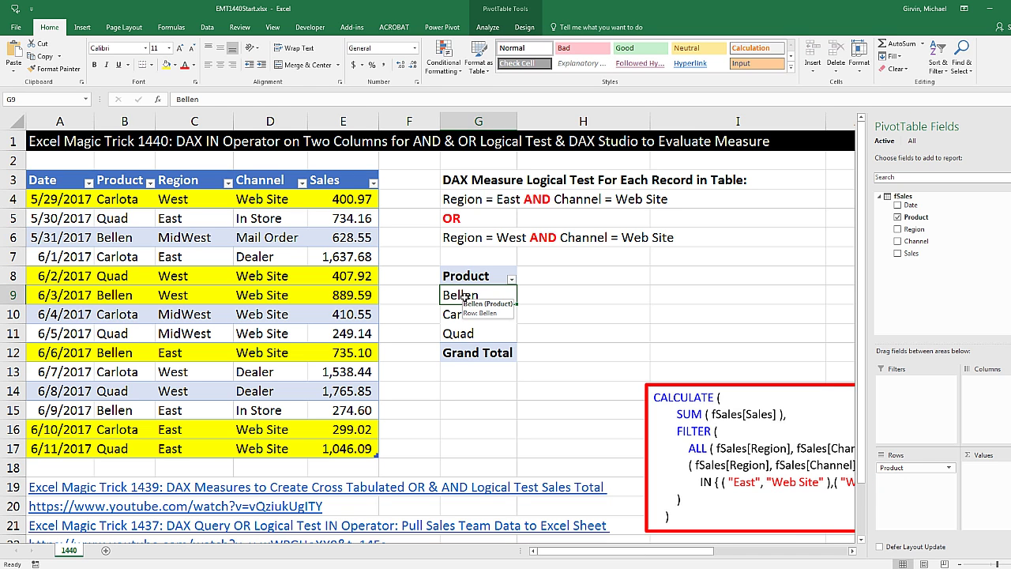
Inspect the fSales table in the Power Pivot data model in both diagram and data view, and return to the workbook.
{"action": "left_click", "coordinate": [443, 27]}
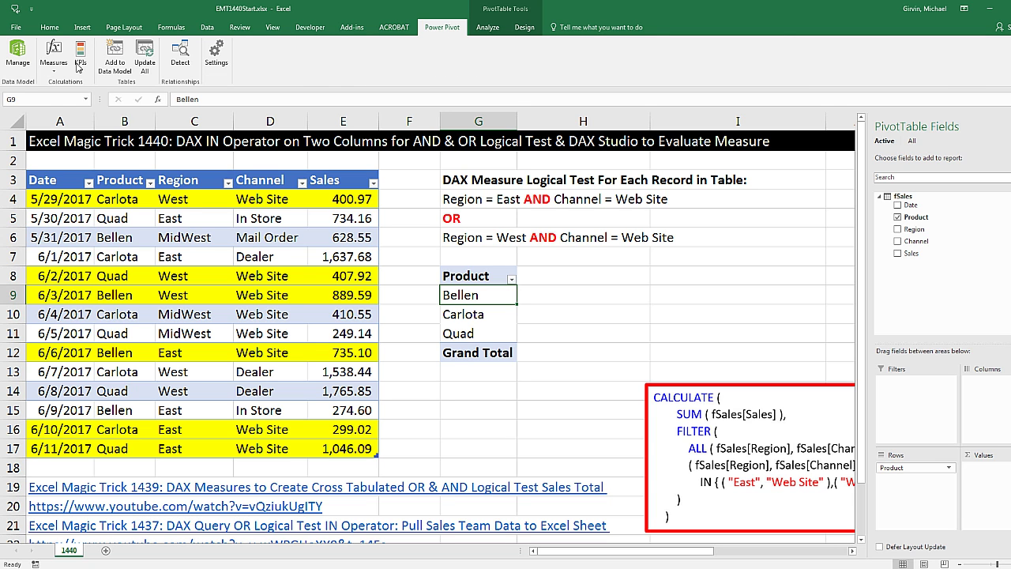
{"action": "left_click", "coordinate": [23, 69]}
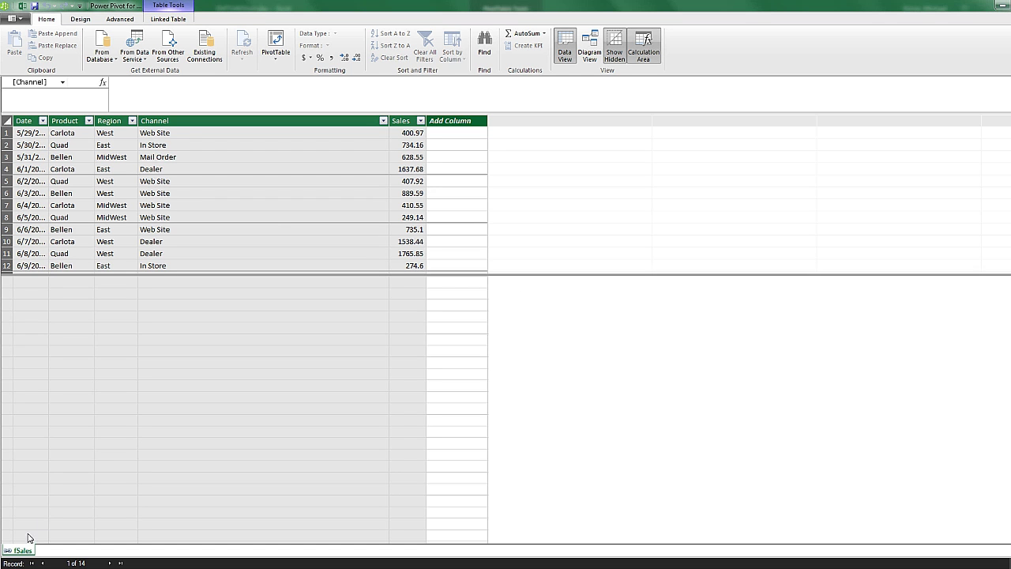
{"action": "left_click", "coordinate": [590, 47]}
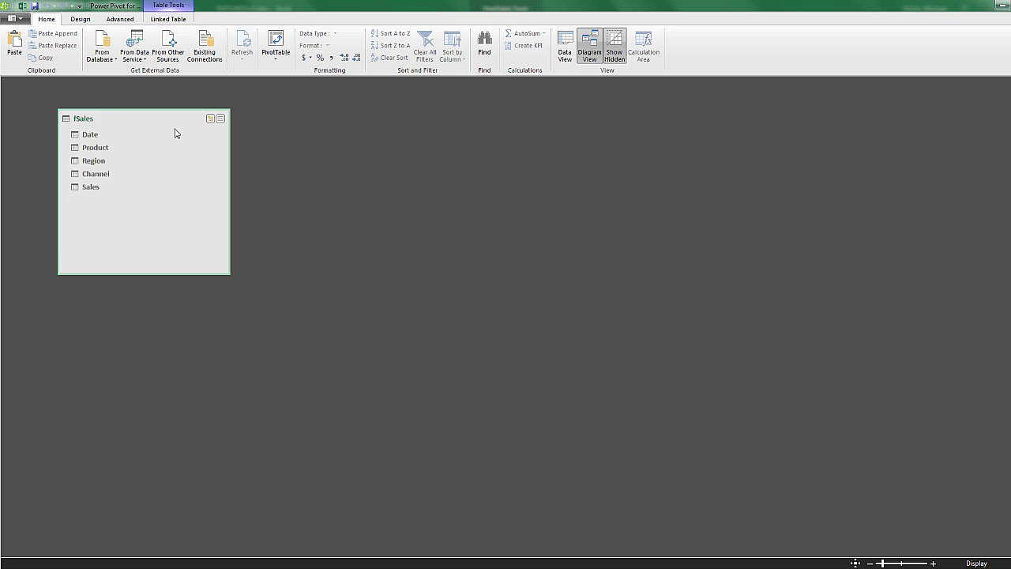
{"action": "left_click", "coordinate": [567, 49]}
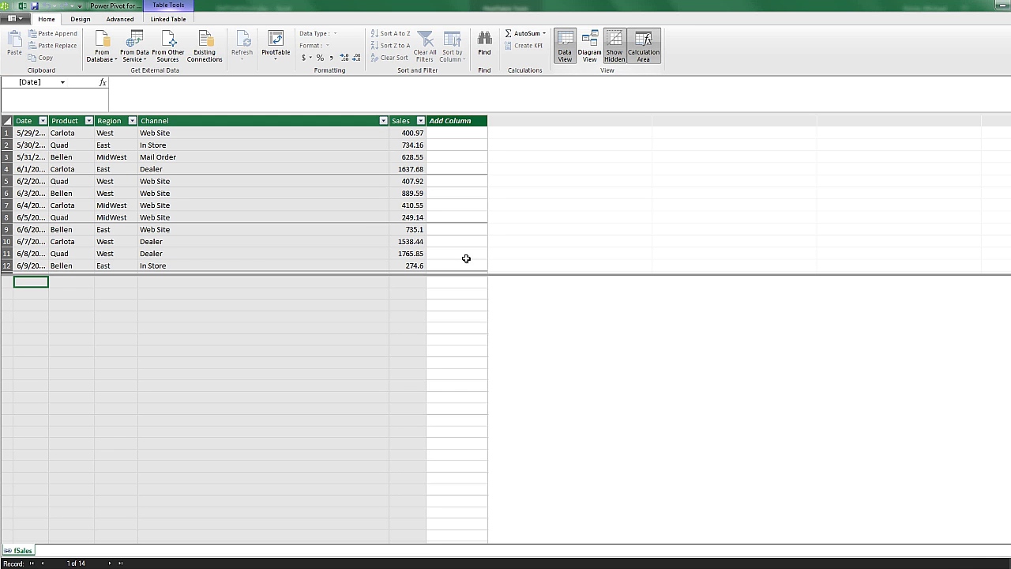
{"action": "left_click", "coordinate": [281, 294]}
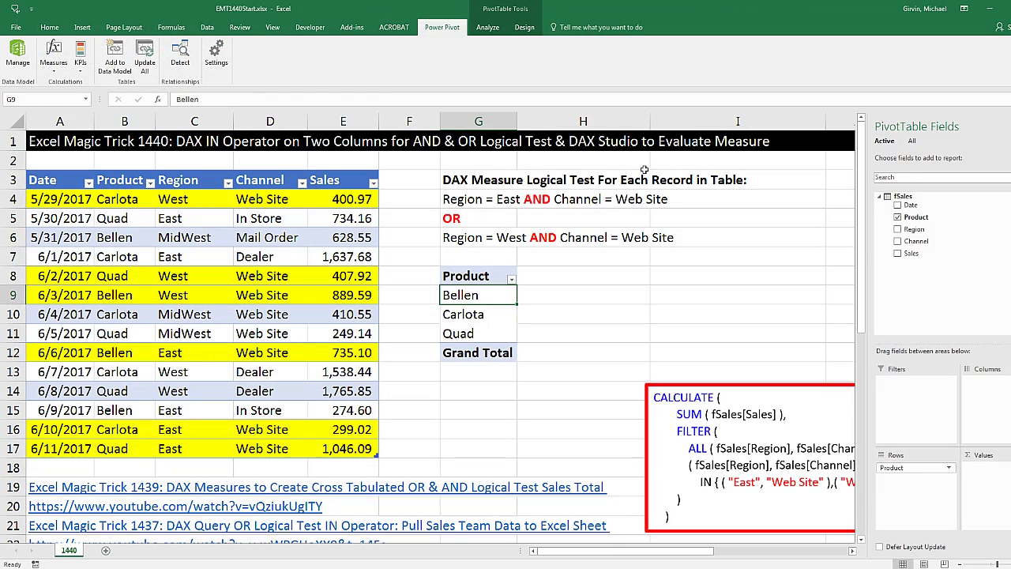
Launch the DAX Studio add-in and connect it to the PowerPivot model of EMT1440Start.xlsx.
{"action": "left_click", "coordinate": [352, 27]}
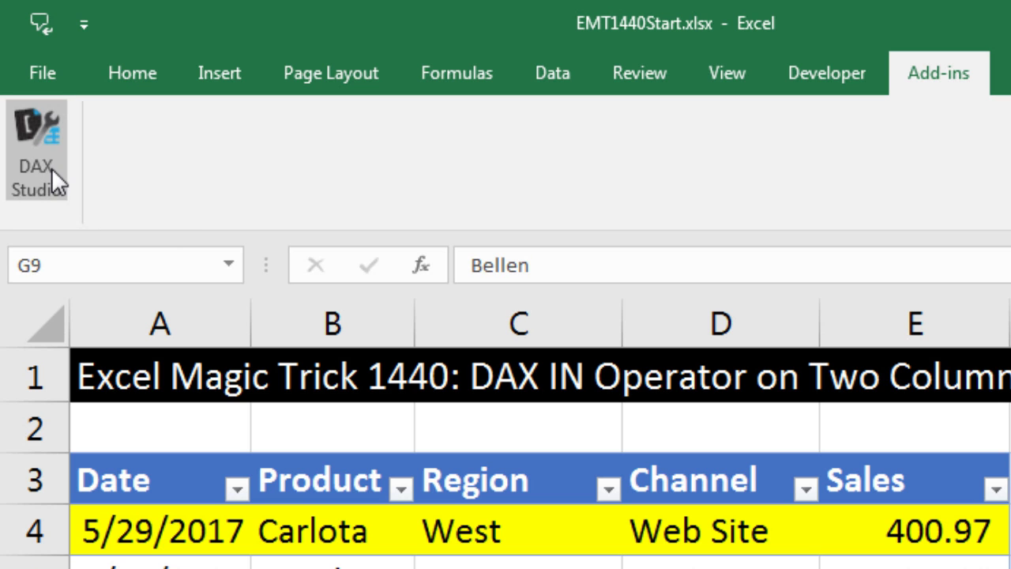
{"action": "left_click", "coordinate": [60, 164]}
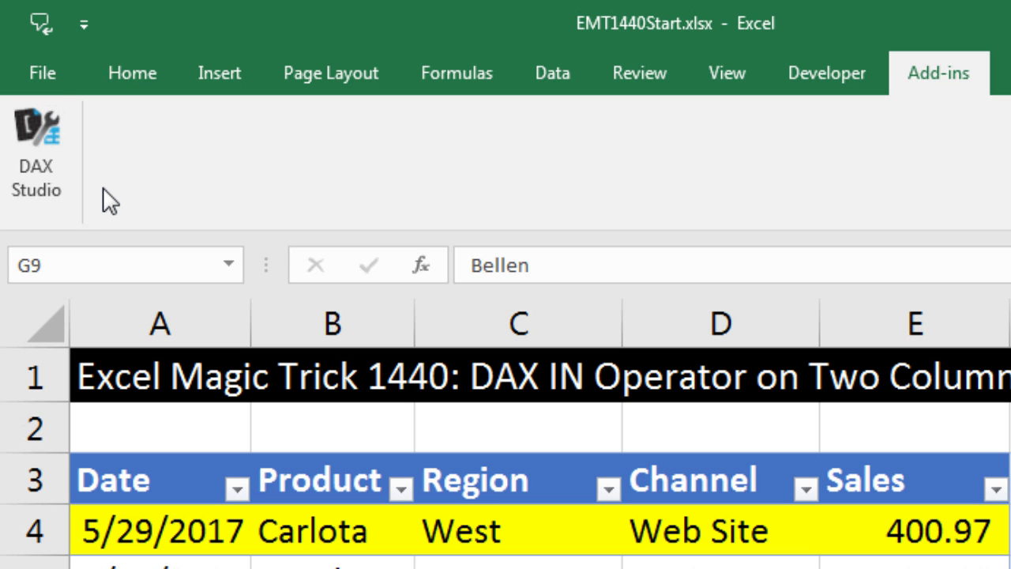
{"action": "left_click", "coordinate": [38, 144]}
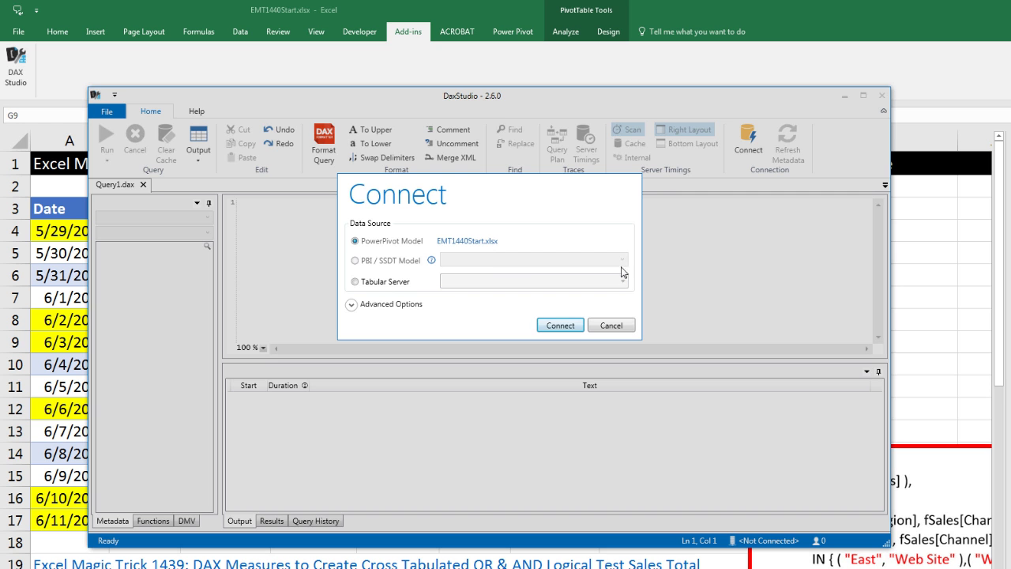
{"action": "left_click", "coordinate": [565, 328]}
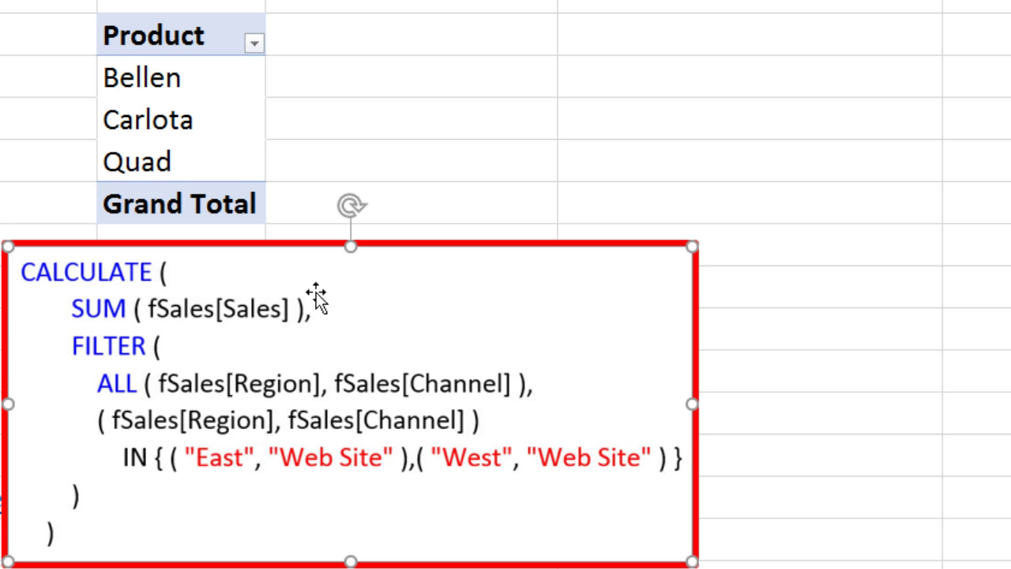
Switch to DAX Studio, list the columns of the fSales table and enlarge the query editor text to 290 %.
{"action": "key", "text": "alt+Tab"}
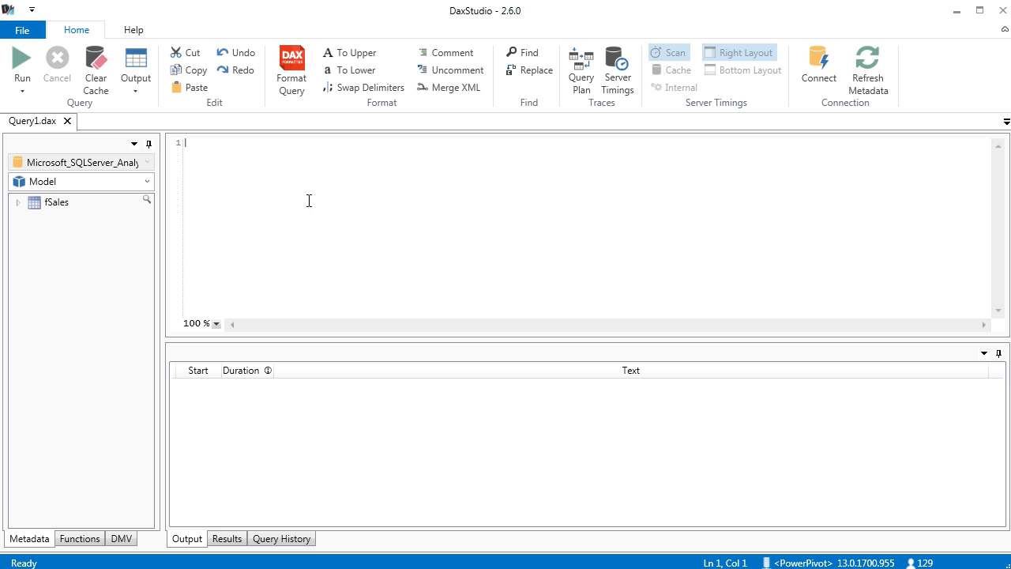
{"action": "left_click", "coordinate": [18, 204]}
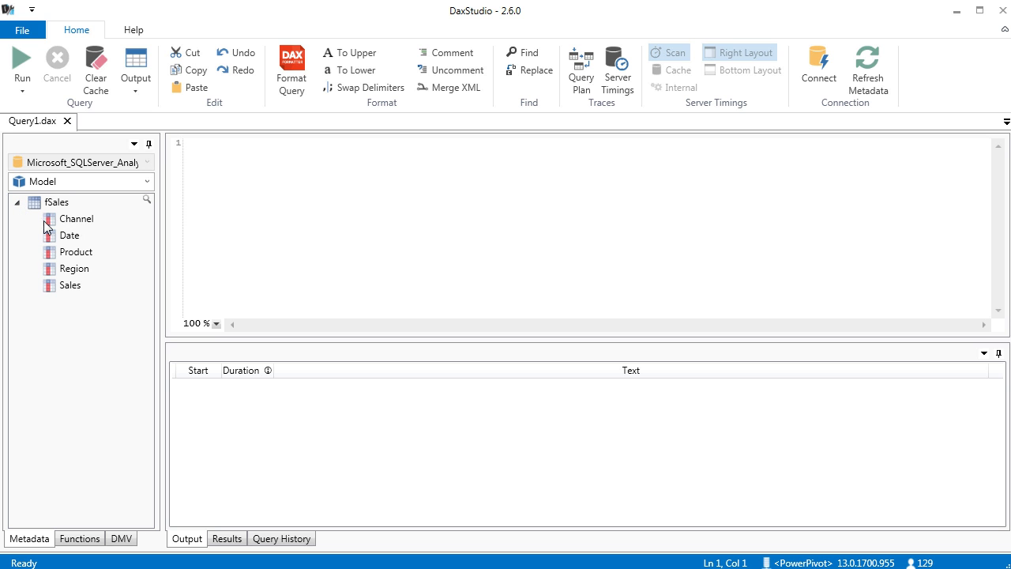
{"action": "left_click", "coordinate": [219, 177]}
{"action": "scroll", "coordinate": [260, 213], "scroll_direction": "up", "scroll_amount": 5, "text": "ctrl"}
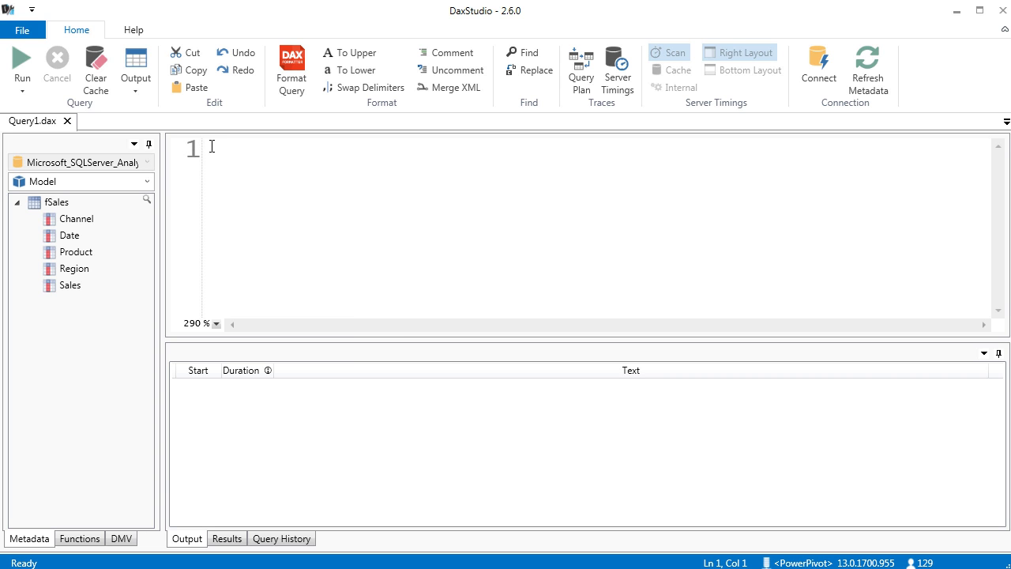
Begin the query with EVALUATE and open an ALL function on the second line.
{"action": "type", "text": "ev"}
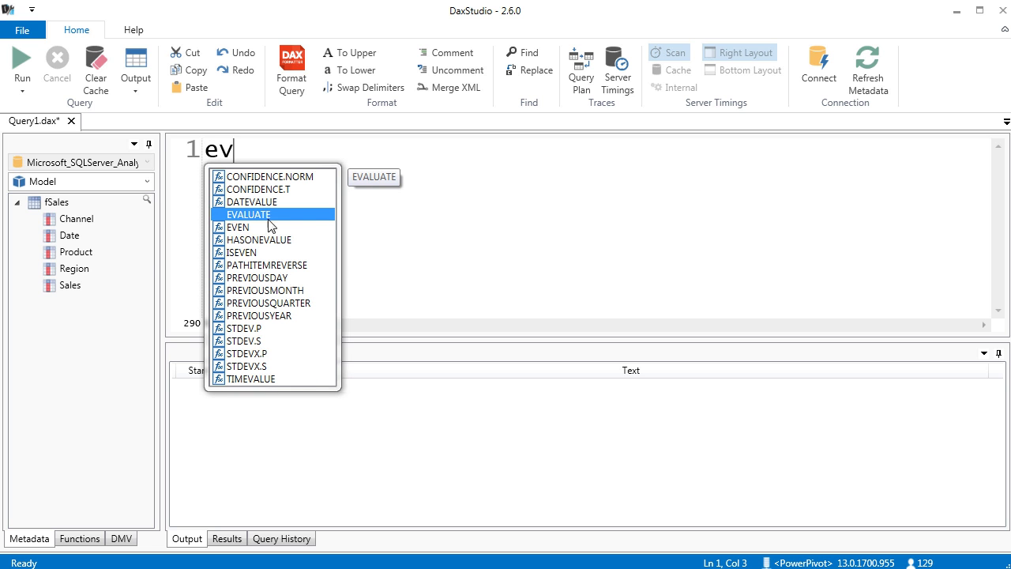
{"action": "key", "text": "Tab"}
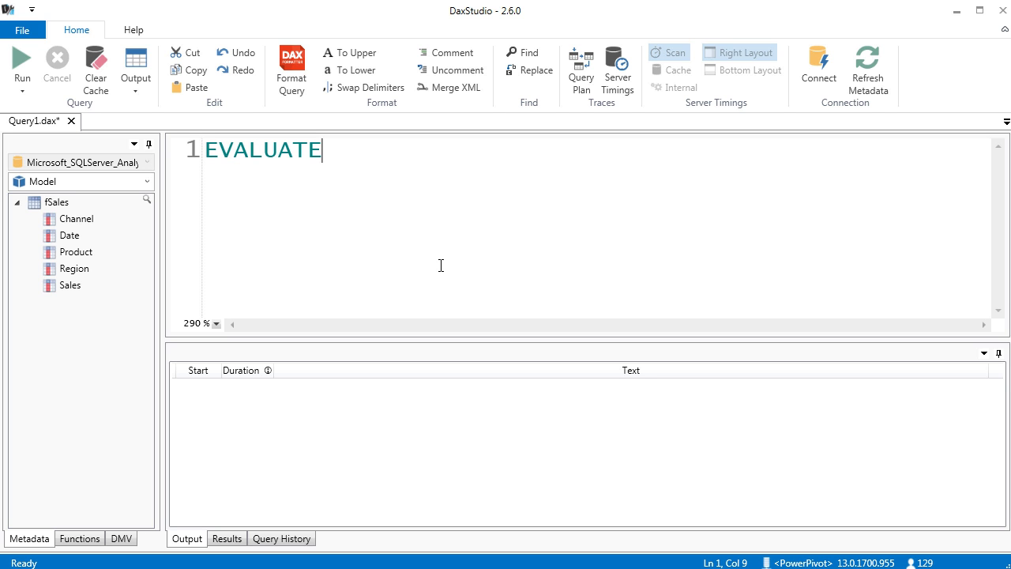
{"action": "key", "text": "Return"}
{"action": "type", "text": "AL"}
{"action": "key", "text": "Tab"}
{"action": "type", "text": "("}
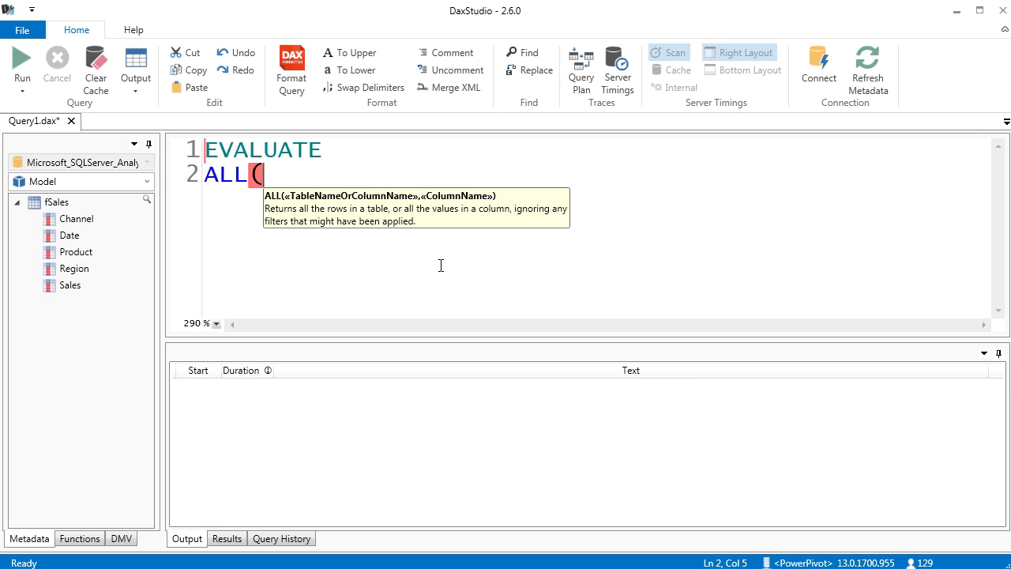
Enter fSales[Region] as the first column argument of the ALL function.
{"action": "type", "text": "fSales"}
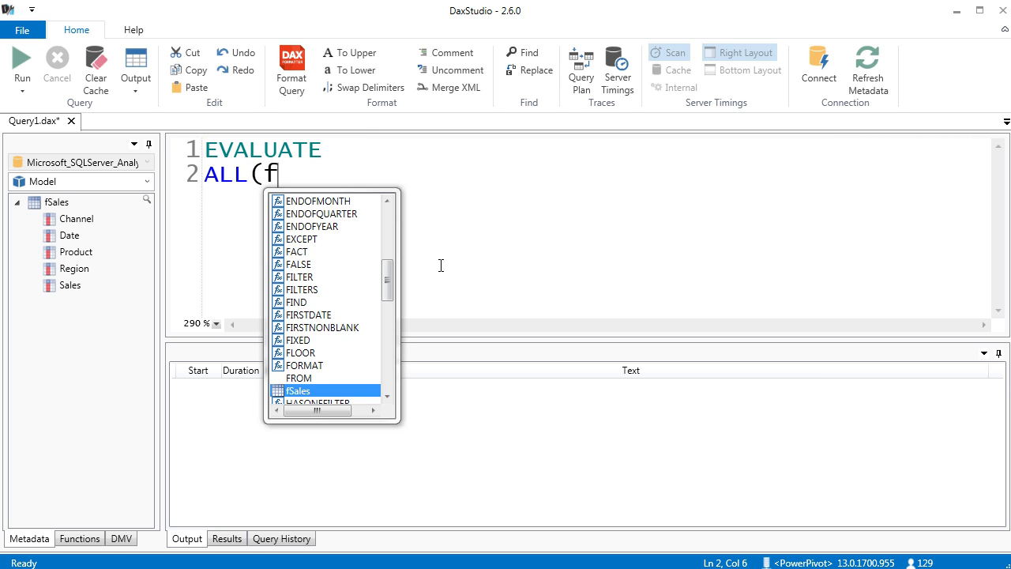
{"action": "key", "text": "Tab"}
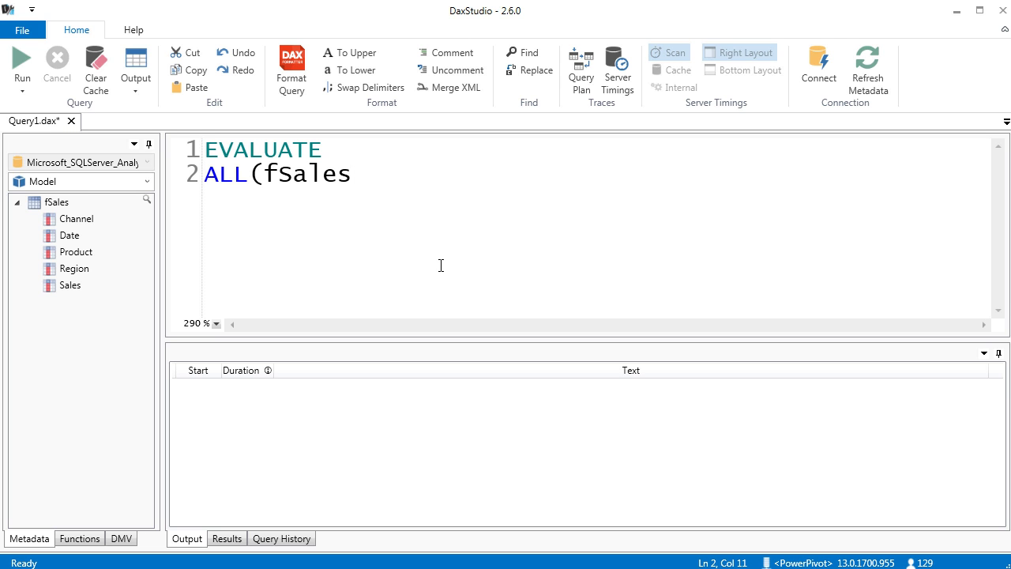
{"action": "type", "text": "["}
{"action": "key", "text": "Down"}
{"action": "key", "text": "Down"}
{"action": "key", "text": "Down"}
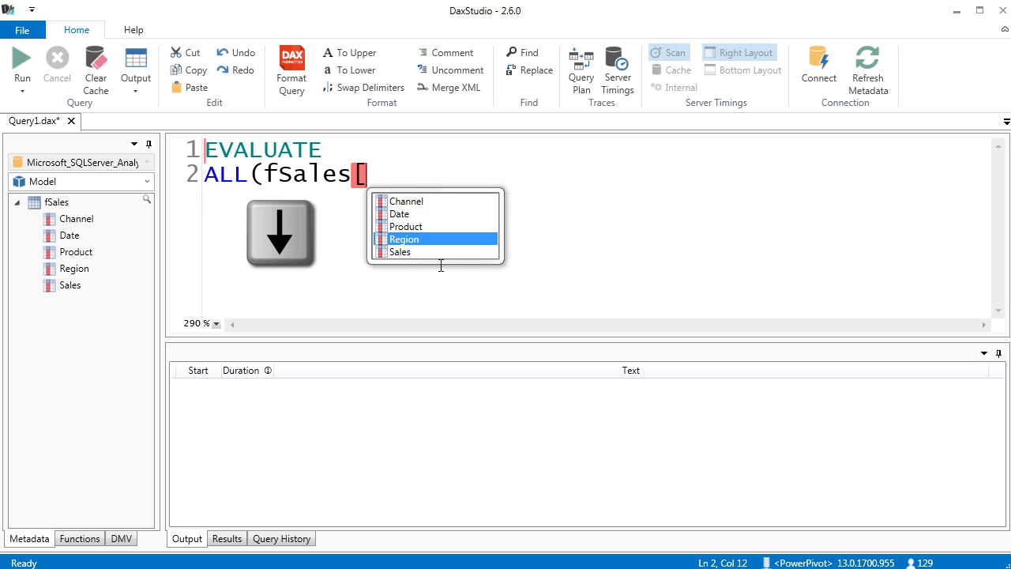
{"action": "key", "text": "Tab"}
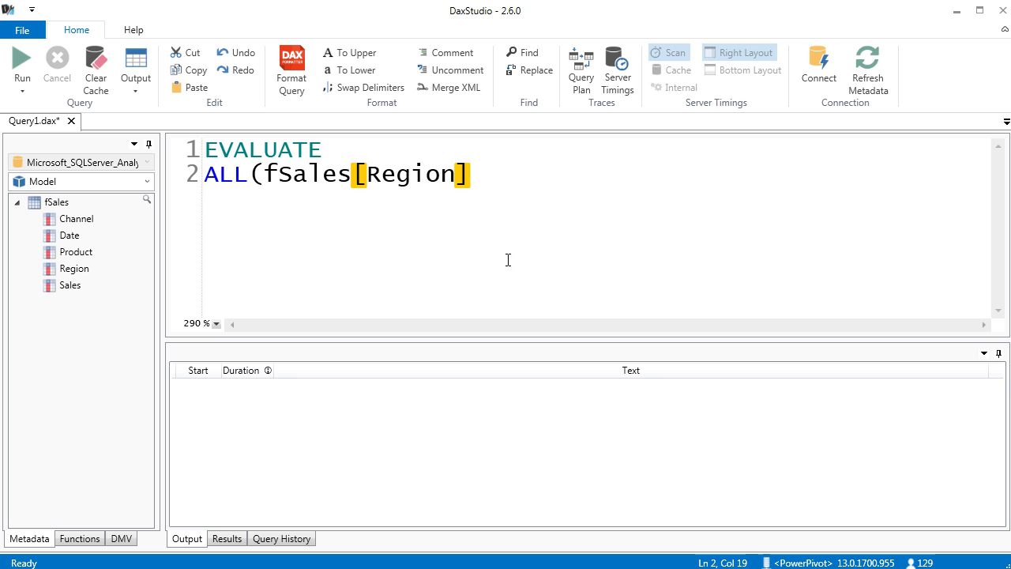
Add fSales[Channel] as the second argument of the ALL function and close its parenthesis.
{"action": "type", "text": ","}
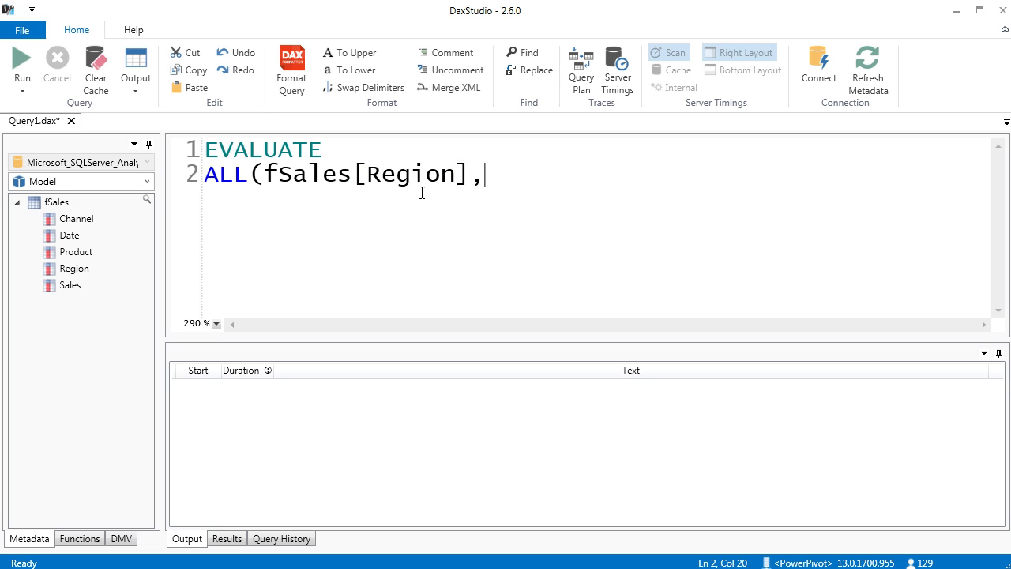
{"action": "double_click", "coordinate": [79, 221]}
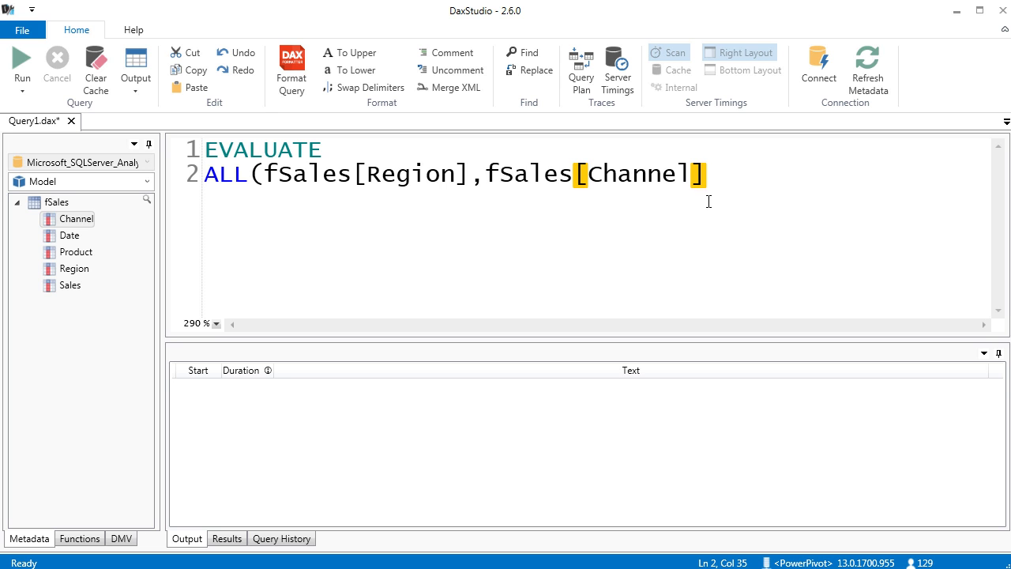
{"action": "type", "text": ")"}
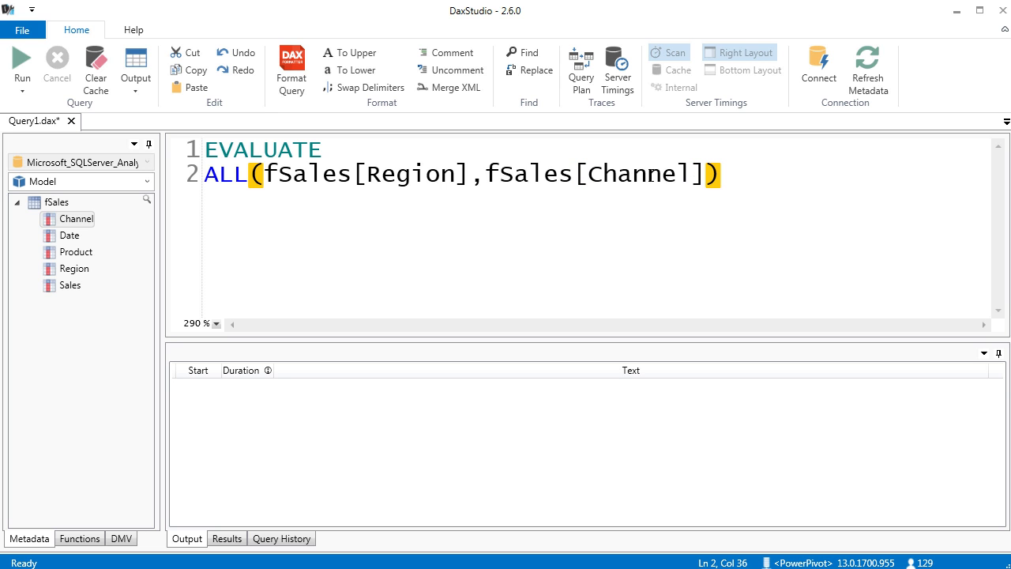
{"action": "left_click", "coordinate": [338, 177]}
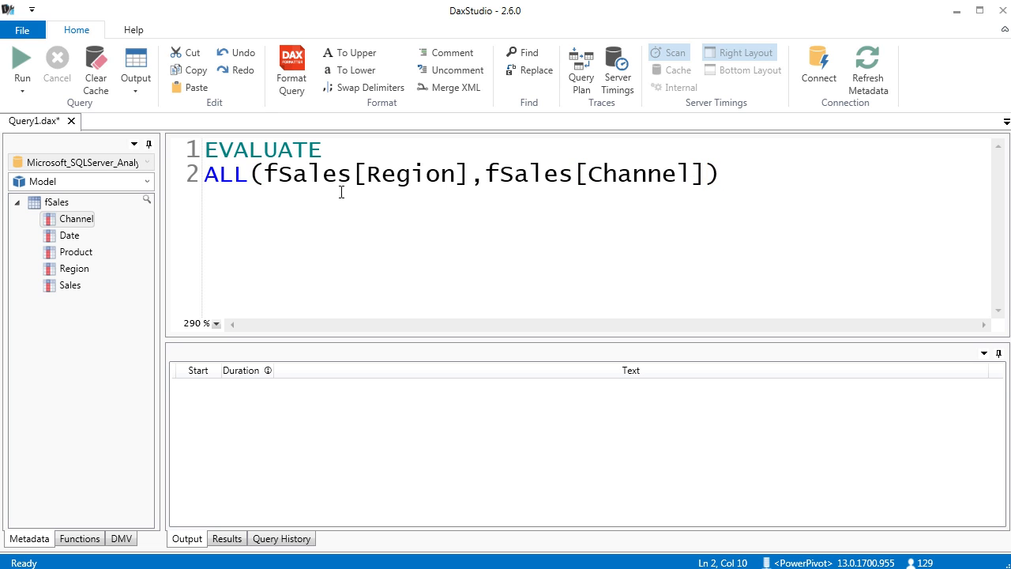
Run the ALL query, and wrap the ALL function in FILTER as its table argument, followed by a comma.
{"action": "left_click", "coordinate": [531, 175]}
{"action": "left_click", "coordinate": [20, 59]}
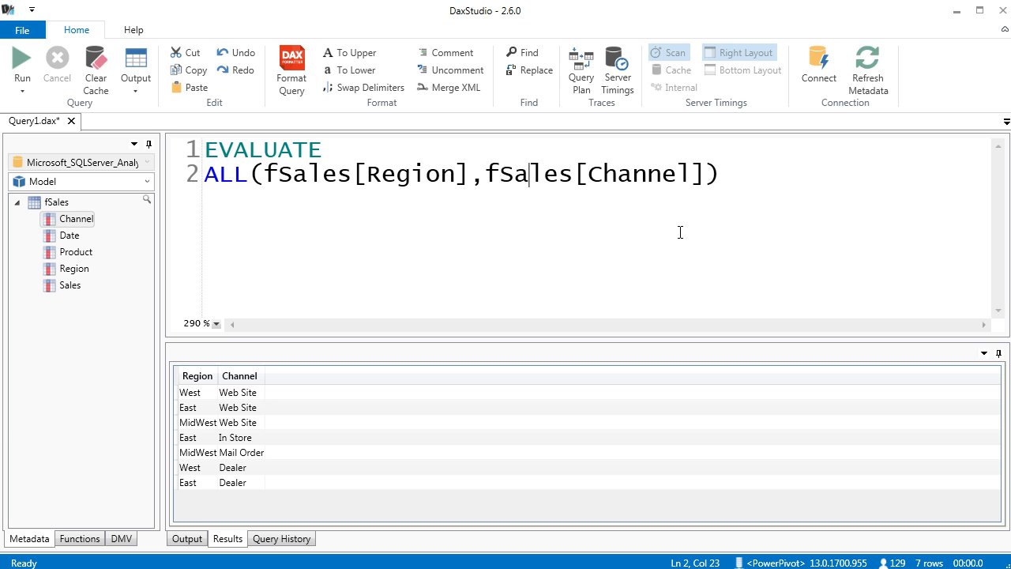
{"action": "left_click", "coordinate": [206, 175]}
{"action": "type", "text": "fi"}
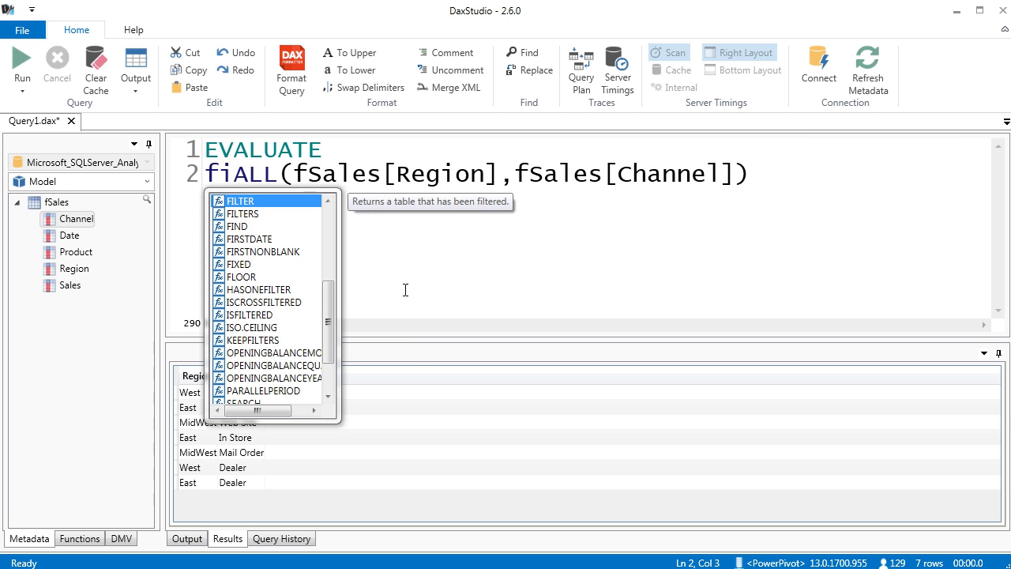
{"action": "type", "text": "("}
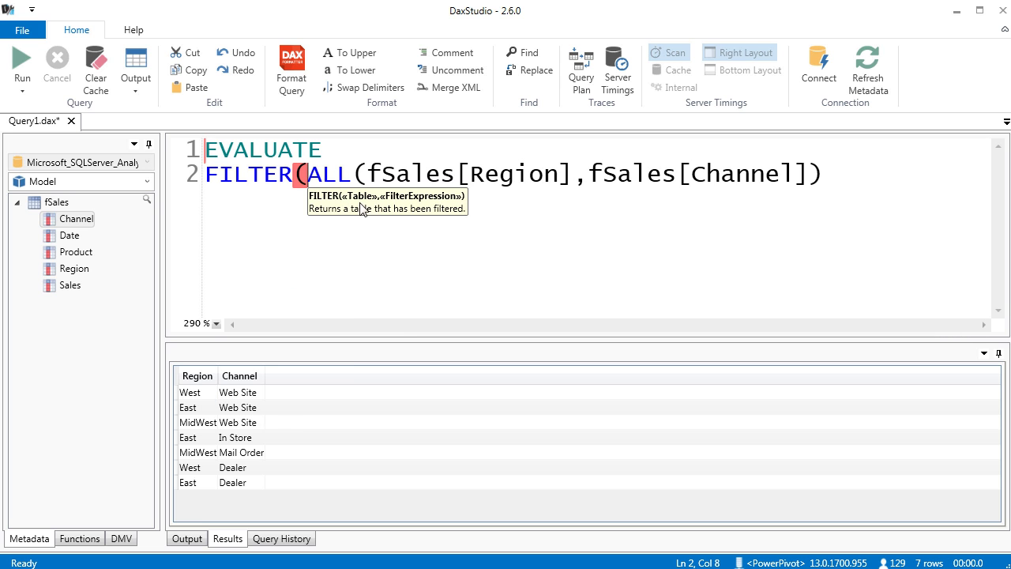
{"action": "left_click", "coordinate": [837, 177]}
{"action": "type", "text": ","}
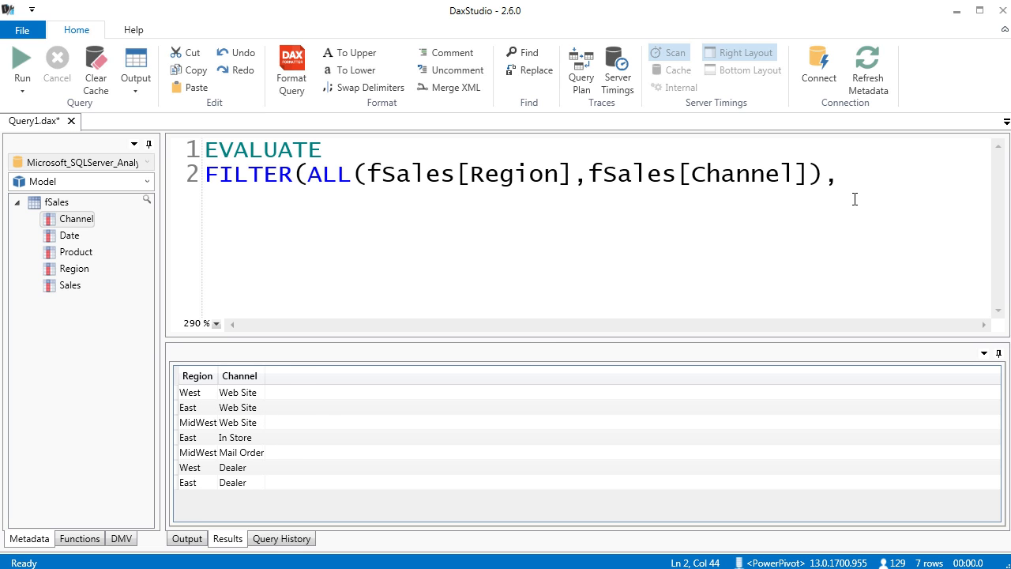
Enter the parenthesised column pair (fSales[Region],fSales[Channel]) on a new third line as the start of the filter condition.
{"action": "key", "text": "Return"}
{"action": "type", "text": "("}
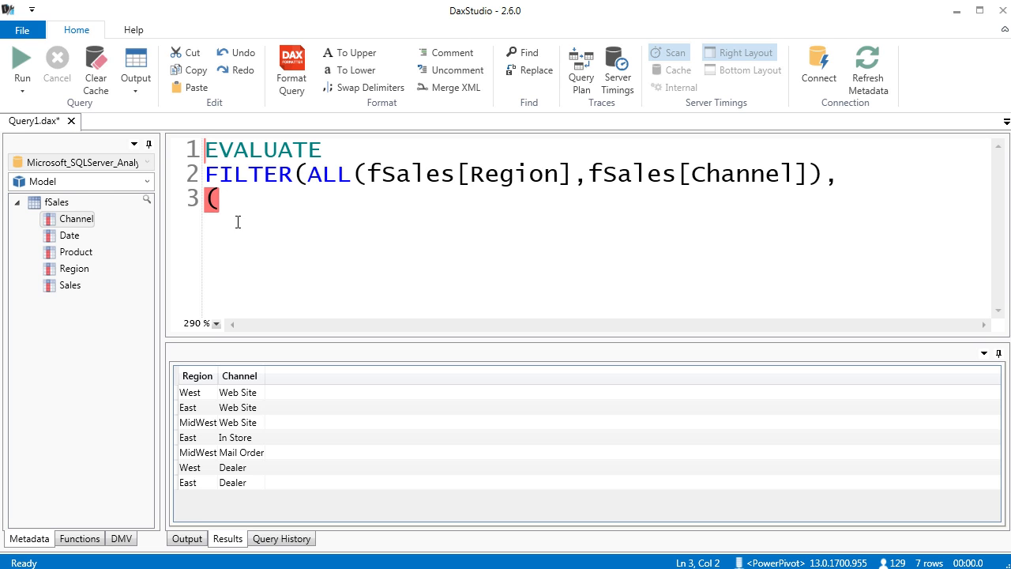
{"action": "double_click", "coordinate": [74, 268]}
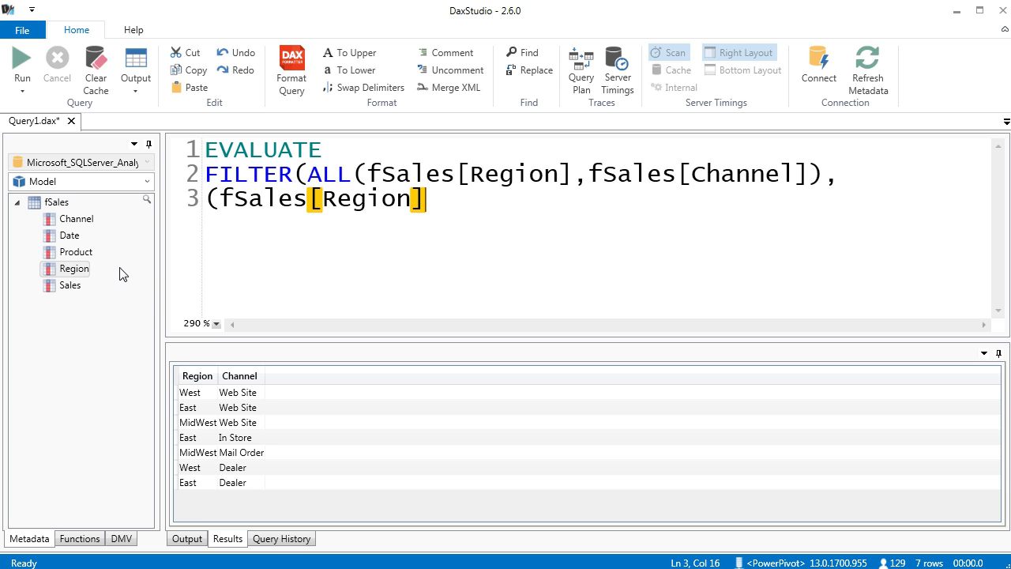
{"action": "type", "text": ","}
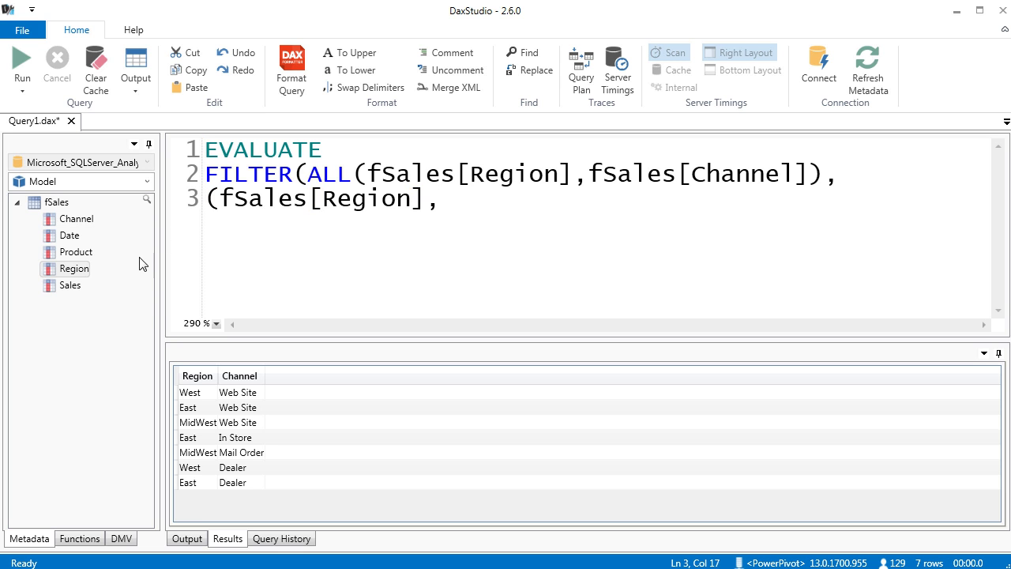
{"action": "left_click", "coordinate": [83, 223]}
{"action": "double_click", "coordinate": [82, 223]}
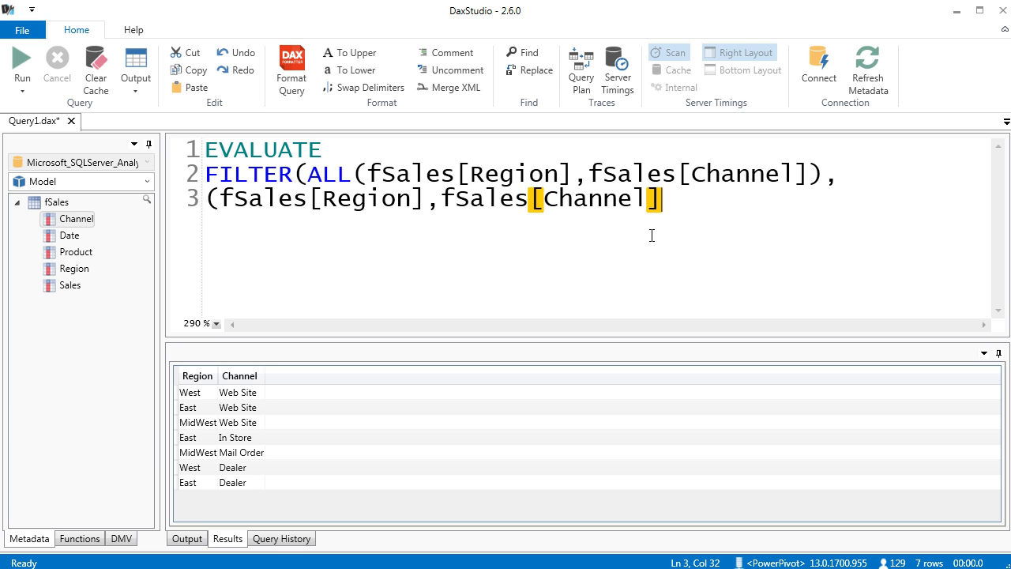
{"action": "type", "text": ")"}
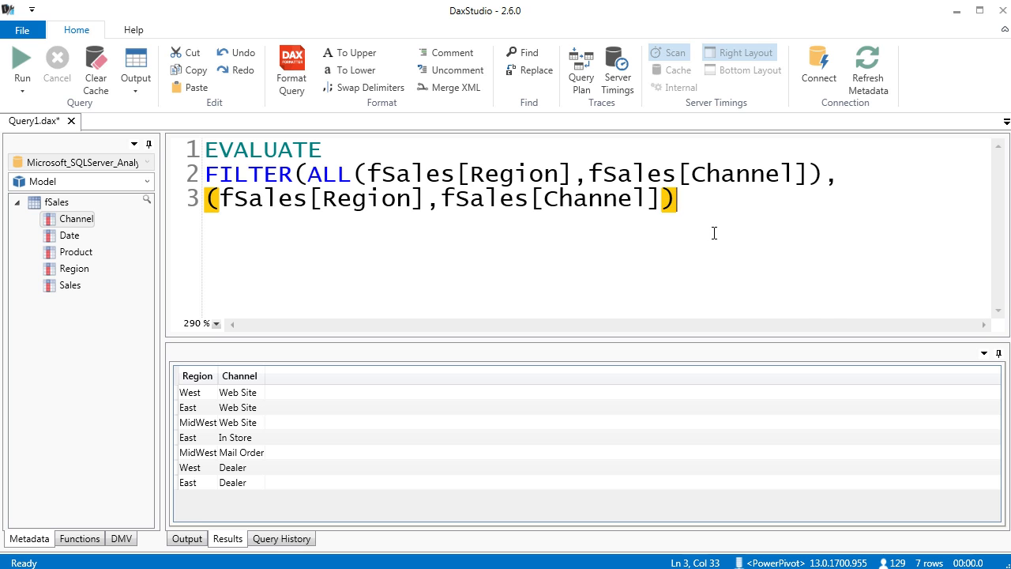
Add the IN operator after the column pair, open a curly brace and enter the row ("West","Web Site").
{"action": "type", "text": " IN "}
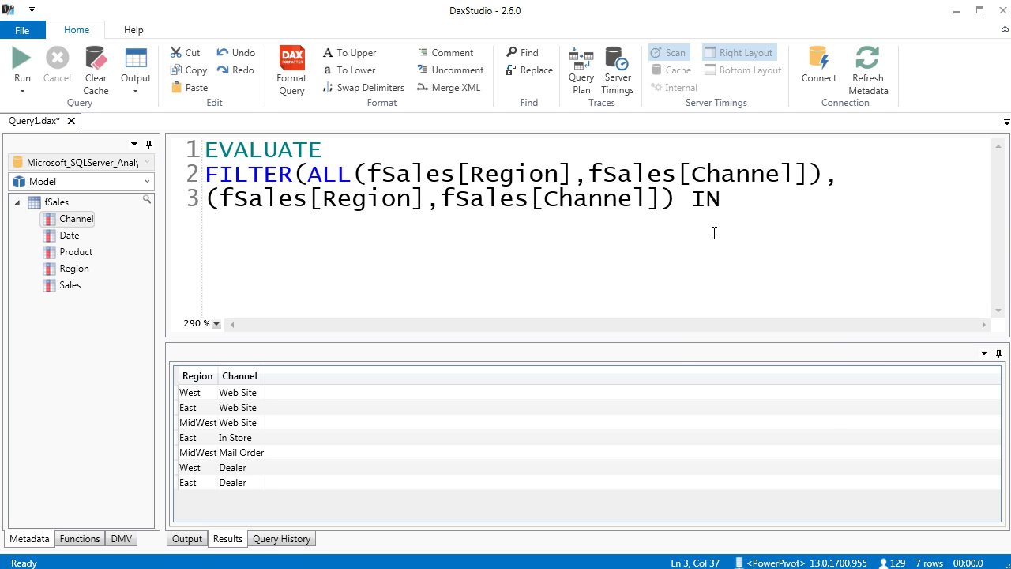
{"action": "type", "text": "{"}
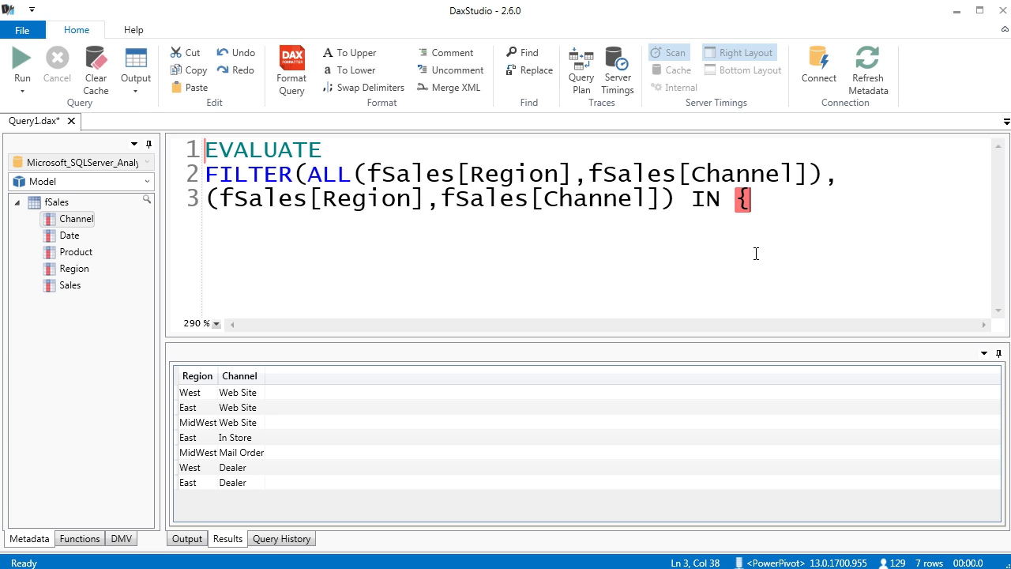
{"action": "type", "text": "("}
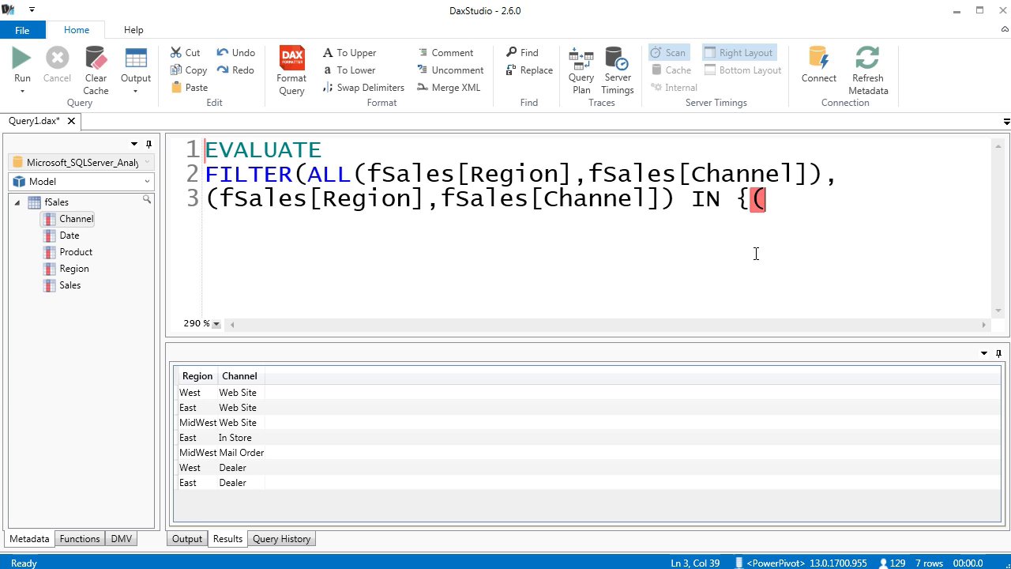
{"action": "type", "text": "\""}
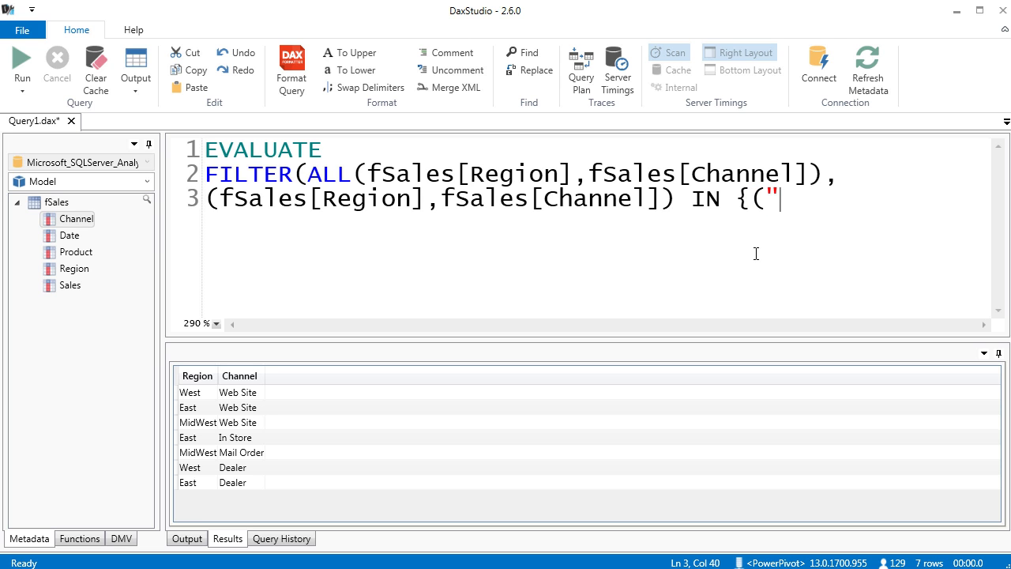
{"action": "type", "text": "West\""}
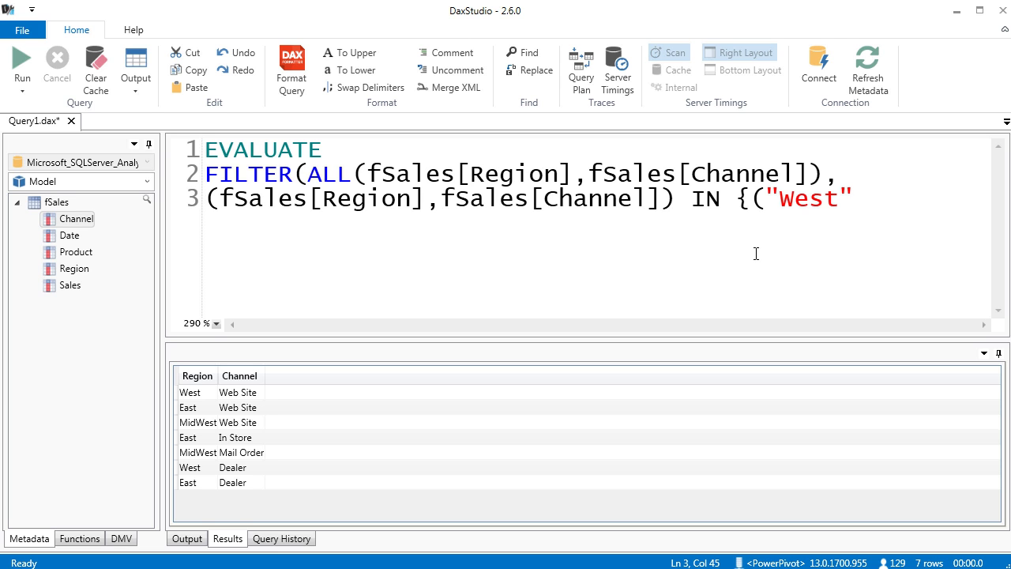
{"action": "type", "text": ",\"Web Site"}
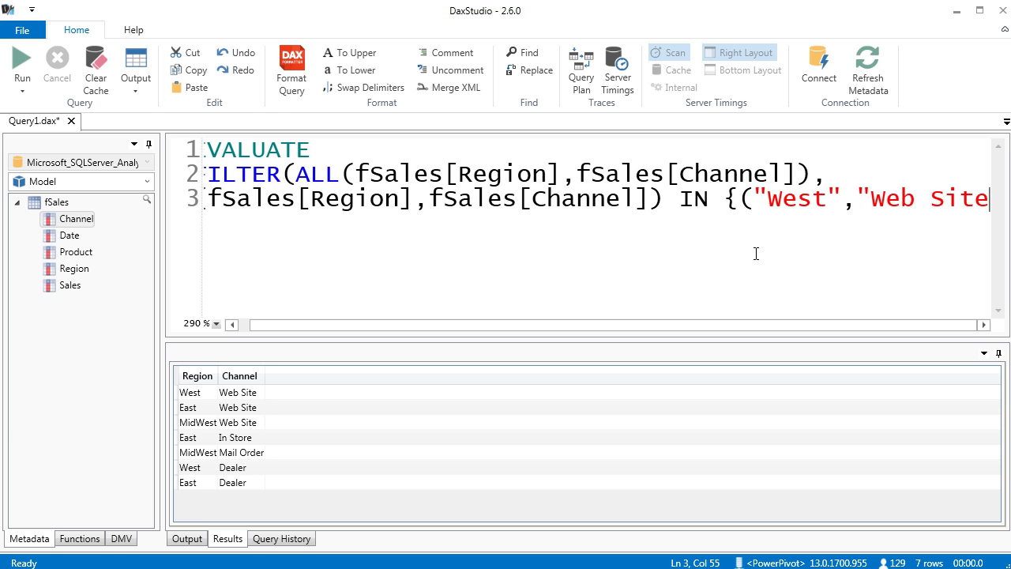
{"action": "type", "text": "\""}
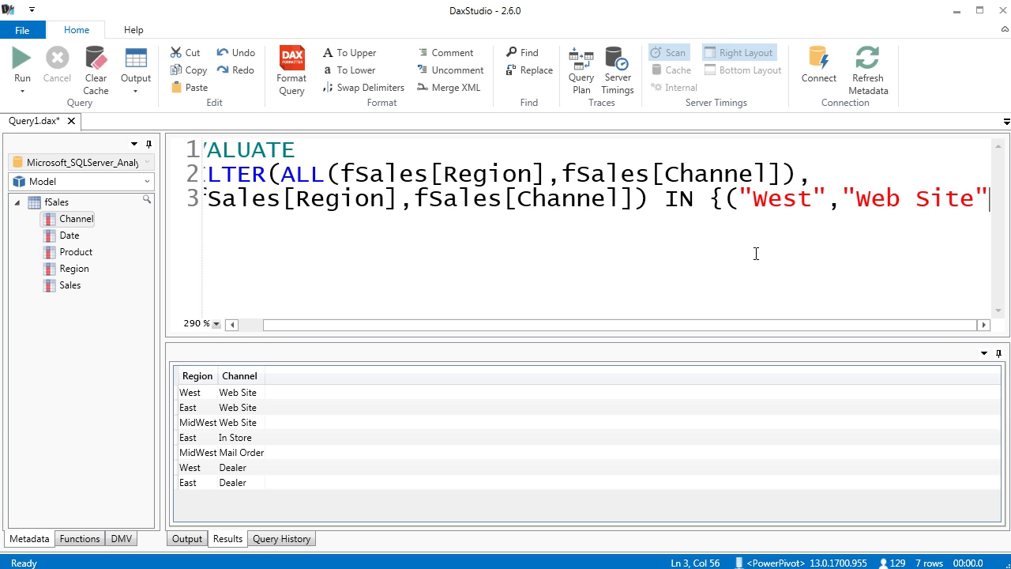
{"action": "type", "text": ")"}
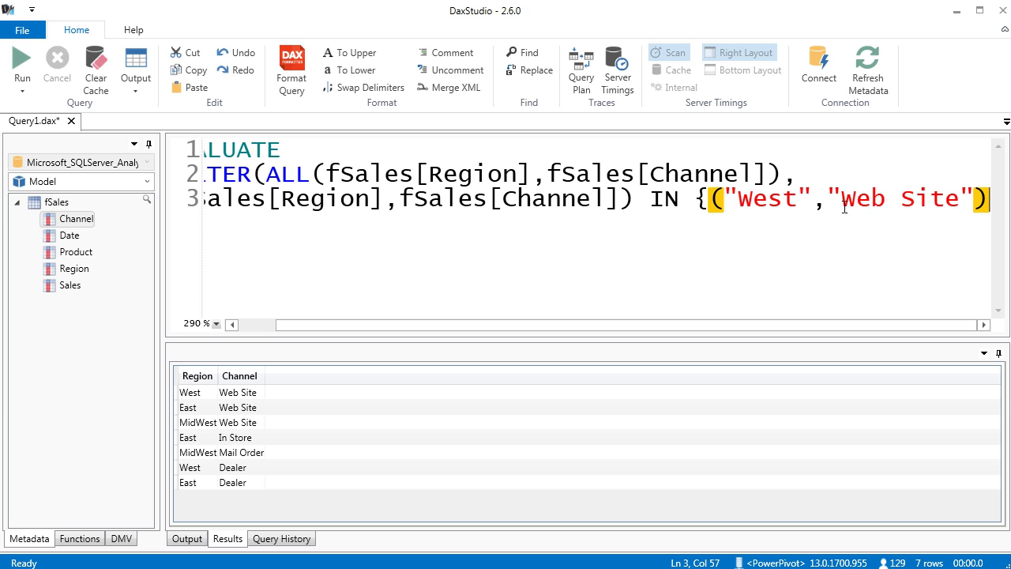
Move the IN operator and its row list onto a separate fourth line.
{"action": "left_click", "coordinate": [650, 199]}
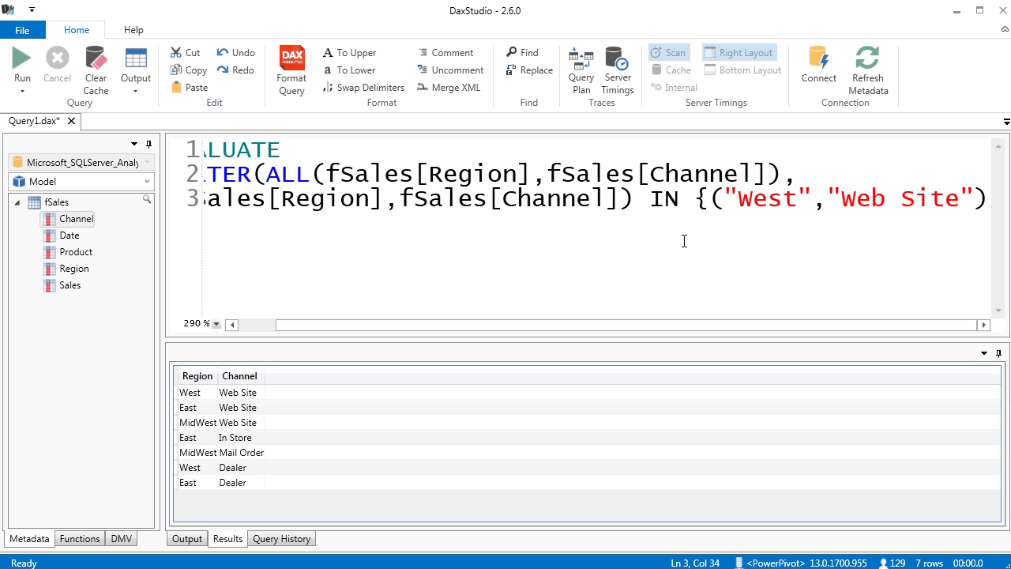
{"action": "key", "text": "Return"}
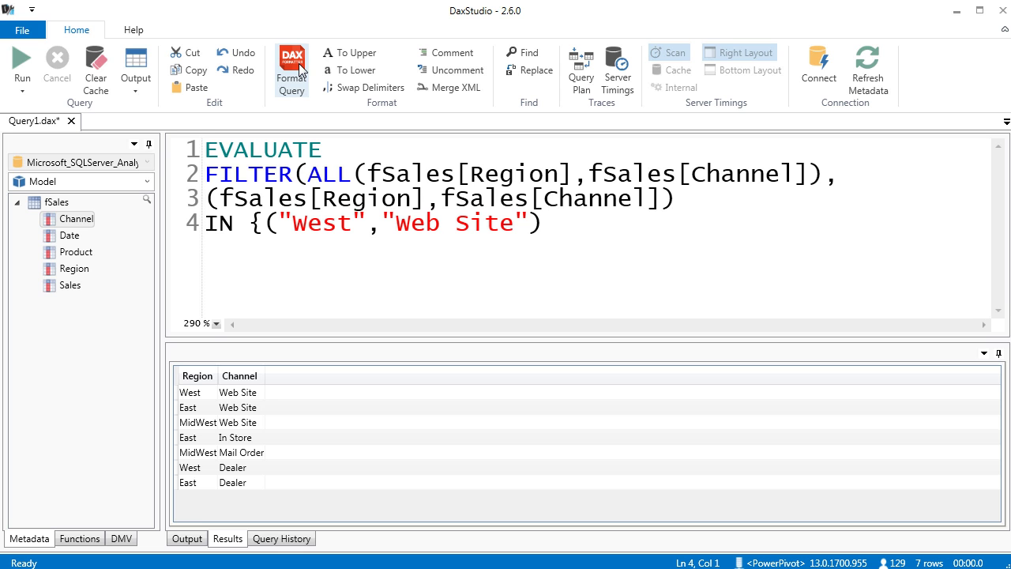
{"action": "key", "text": "End"}
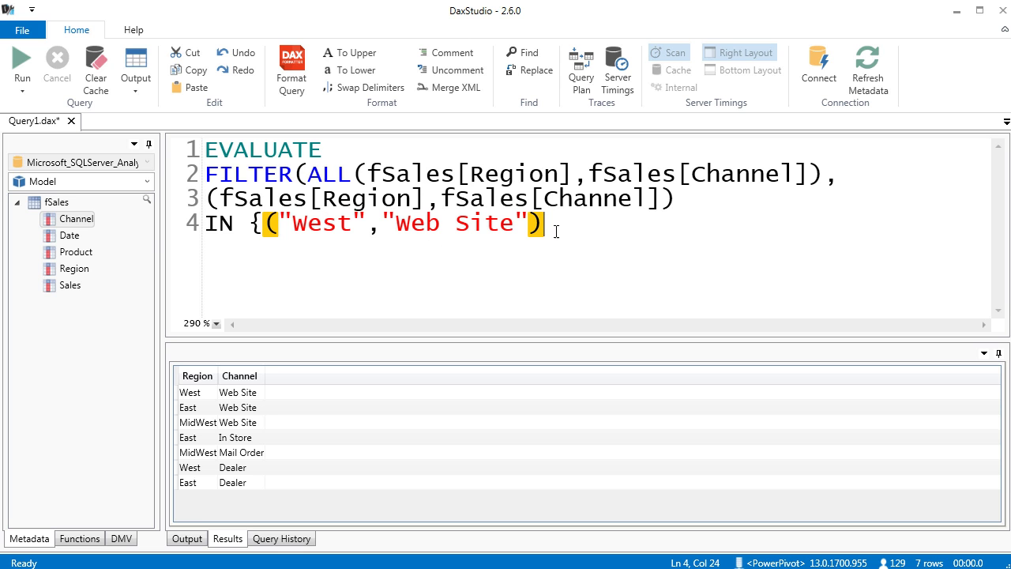
Duplicate the West row as a second list item, change it to ("East","Web Site") and close the curly brace.
{"action": "type", "text": ","}
{"action": "left_click_drag", "start_coordinate": [263, 224], "coordinate": [545, 224]}
{"action": "key", "text": "ctrl+c"}
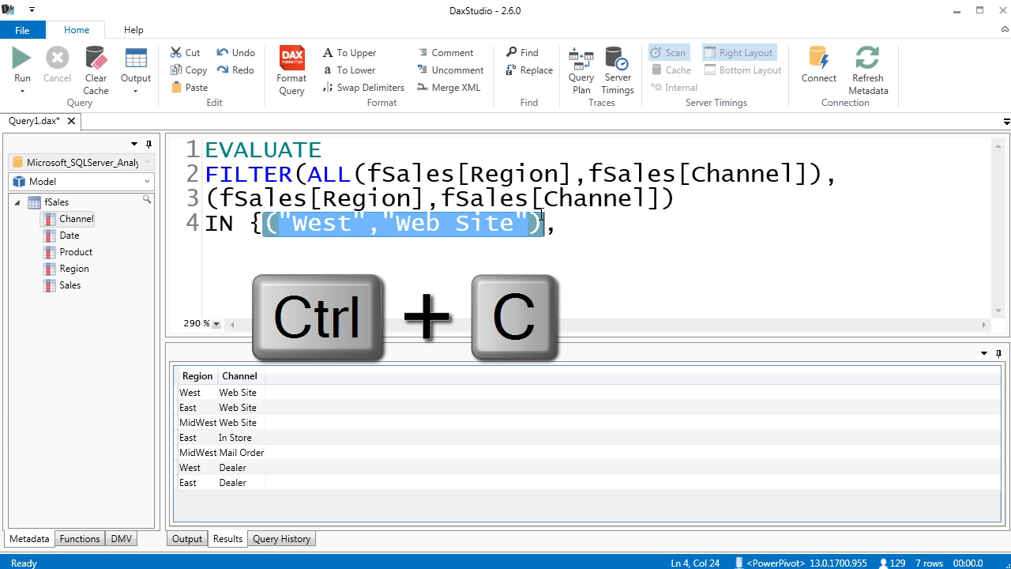
{"action": "left_click", "coordinate": [614, 229]}
{"action": "key", "text": "ctrl+v"}
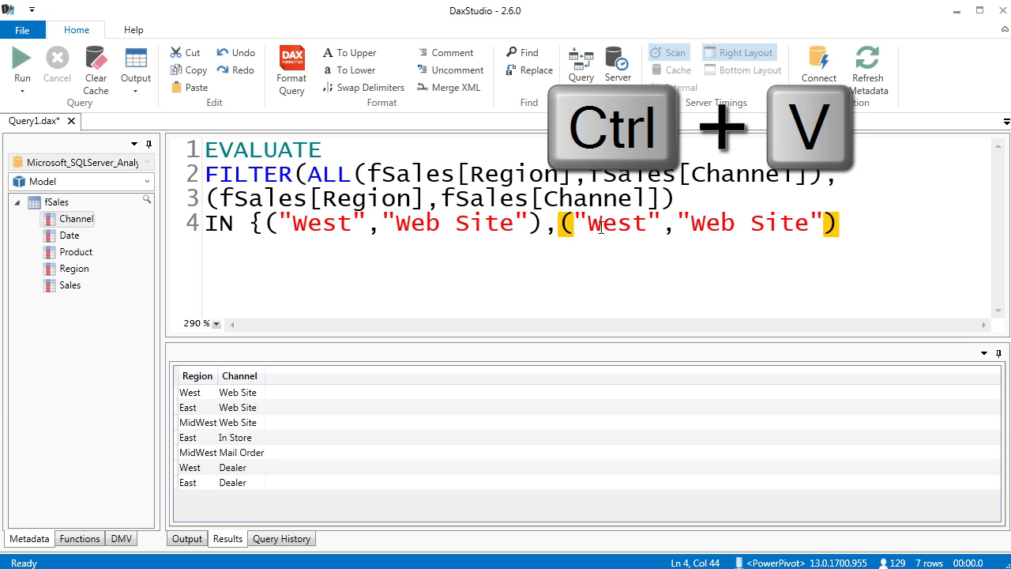
{"action": "double_click", "coordinate": [617, 224]}
{"action": "type", "text": "East"}
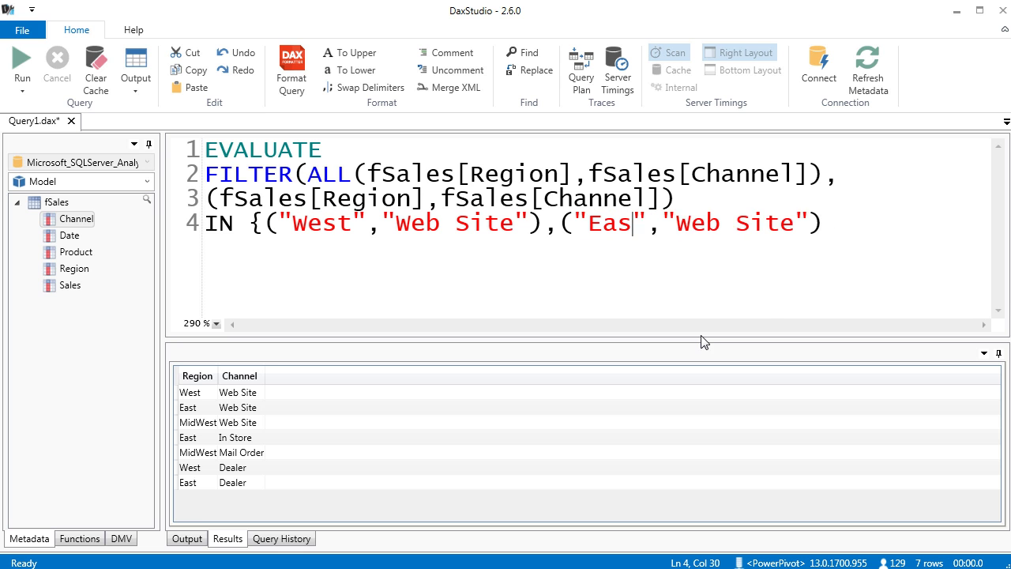
{"action": "left_click", "coordinate": [845, 221]}
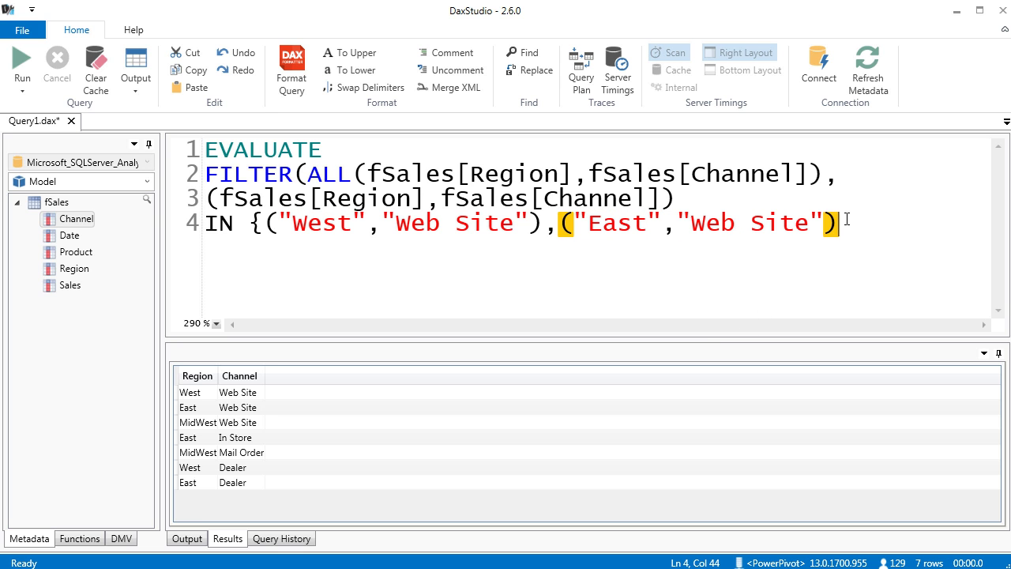
{"action": "type", "text": "}"}
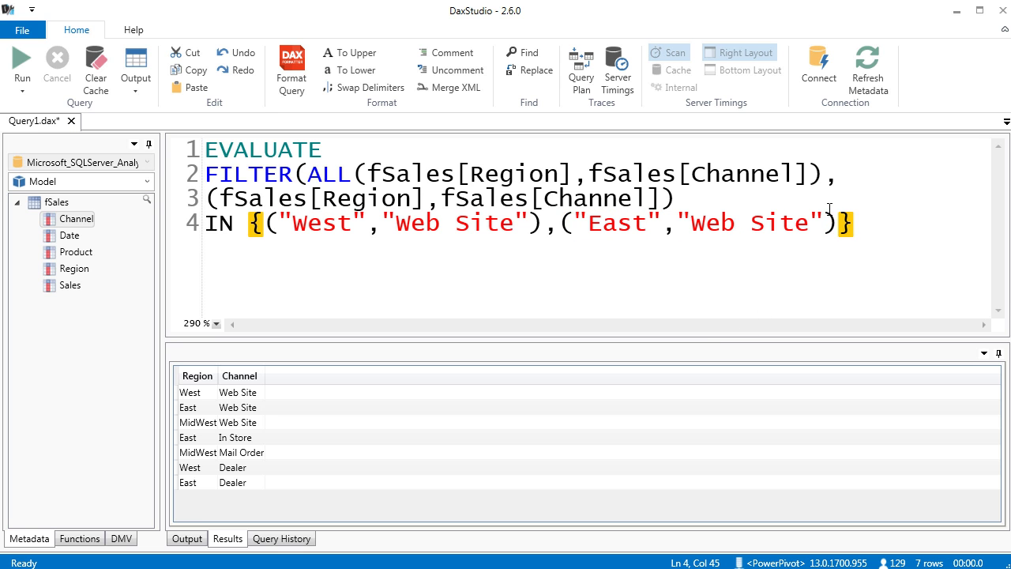
{"action": "key", "text": "Return"}
{"action": "left_click", "coordinate": [248, 223]}
{"action": "left_click_drag", "start_coordinate": [249, 223], "coordinate": [865, 229]}
{"action": "left_click", "coordinate": [864, 228]}
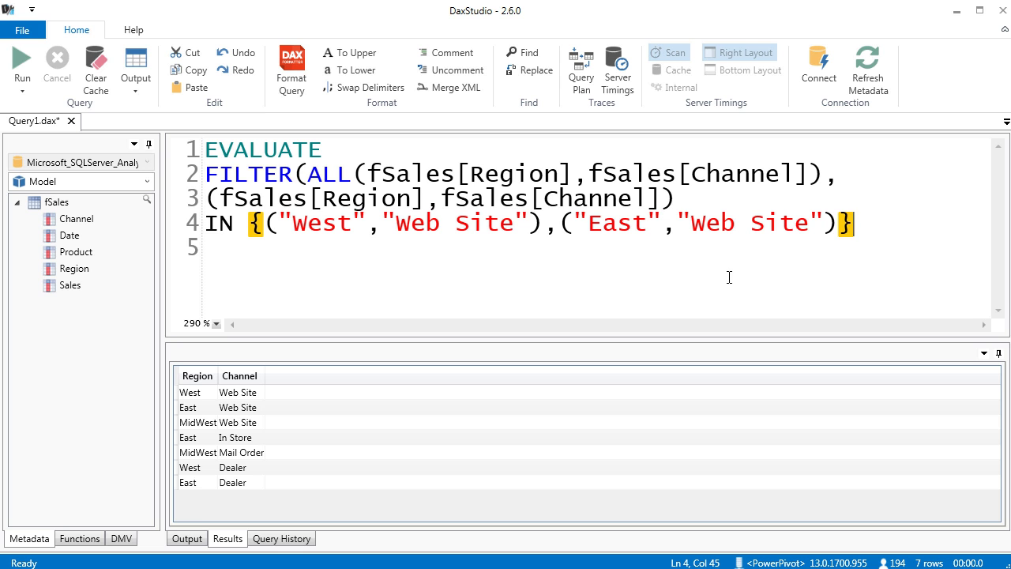
{"action": "left_click_drag", "start_coordinate": [264, 224], "coordinate": [545, 223]}
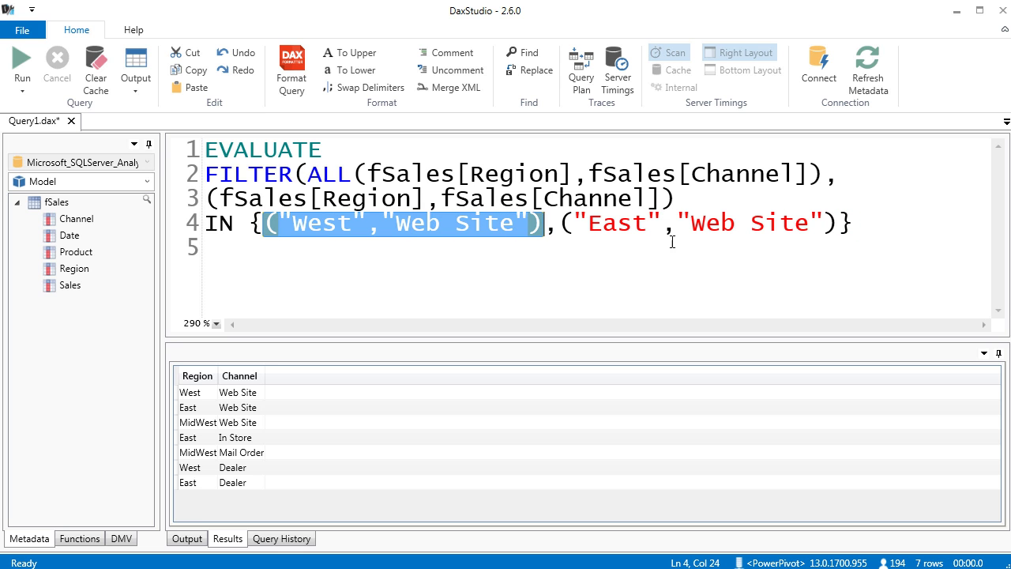
{"action": "left_click", "coordinate": [861, 225]}
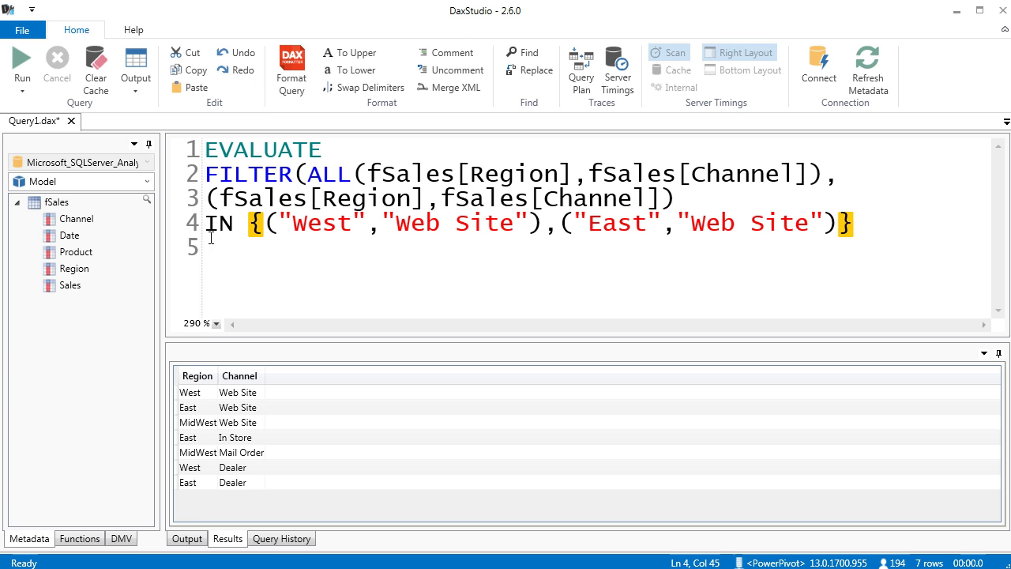
{"action": "key", "text": "Delete"}
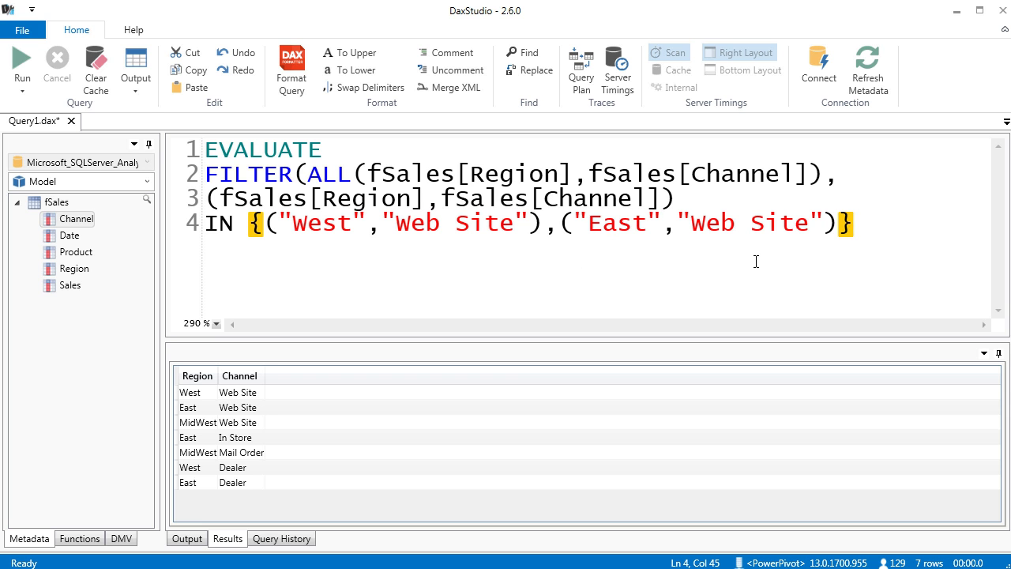
Run the query, add the missing closing parenthesis of FILTER after the row list and run it again.
{"action": "left_click", "coordinate": [22, 62]}
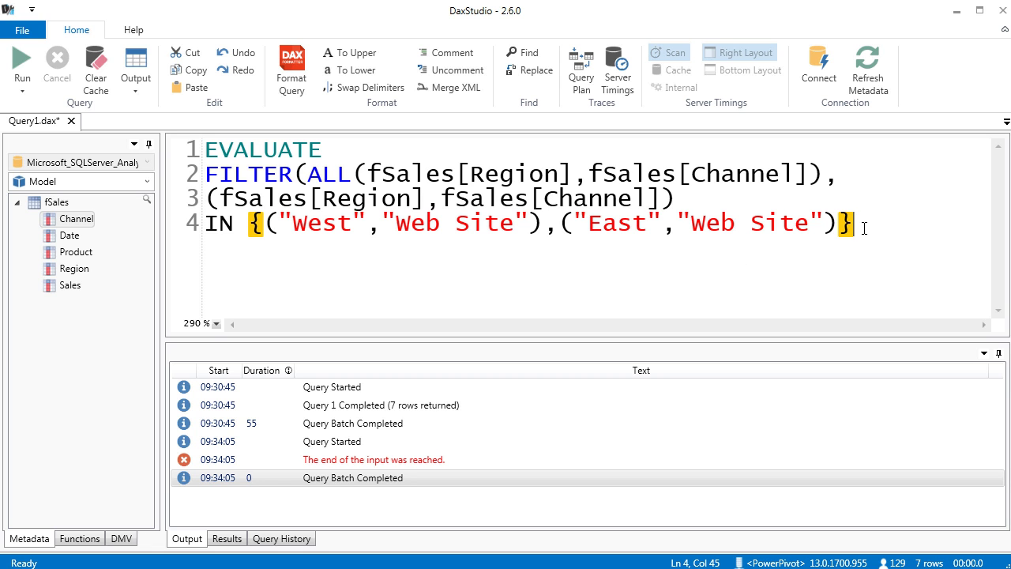
{"action": "type", "text": ")"}
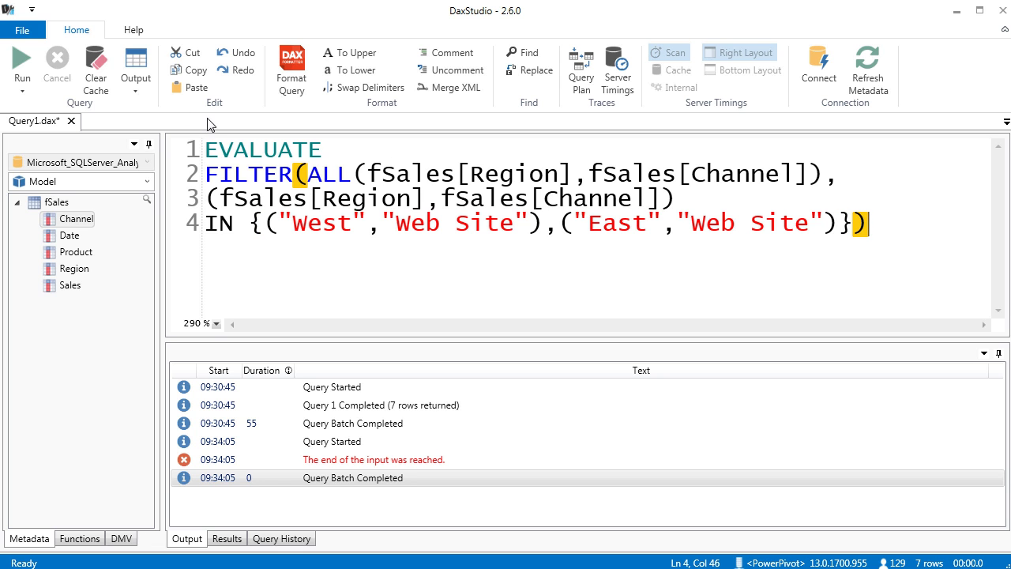
{"action": "left_click", "coordinate": [22, 77]}
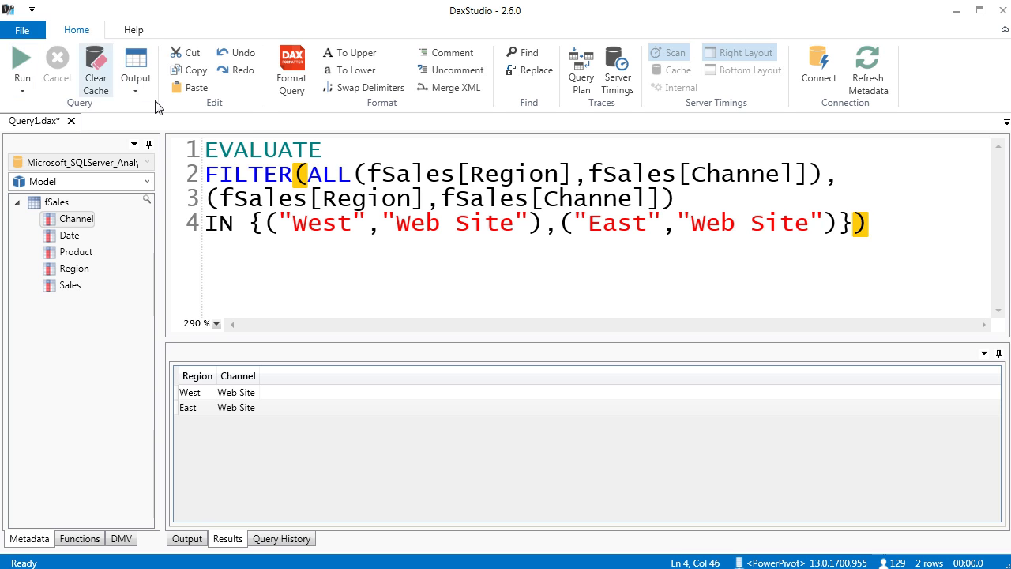
Insert the CALCULATE function with its opening parenthesis before FILTER and move the FILTER expression onto the following line.
{"action": "left_click_drag", "start_coordinate": [205, 174], "coordinate": [873, 231]}
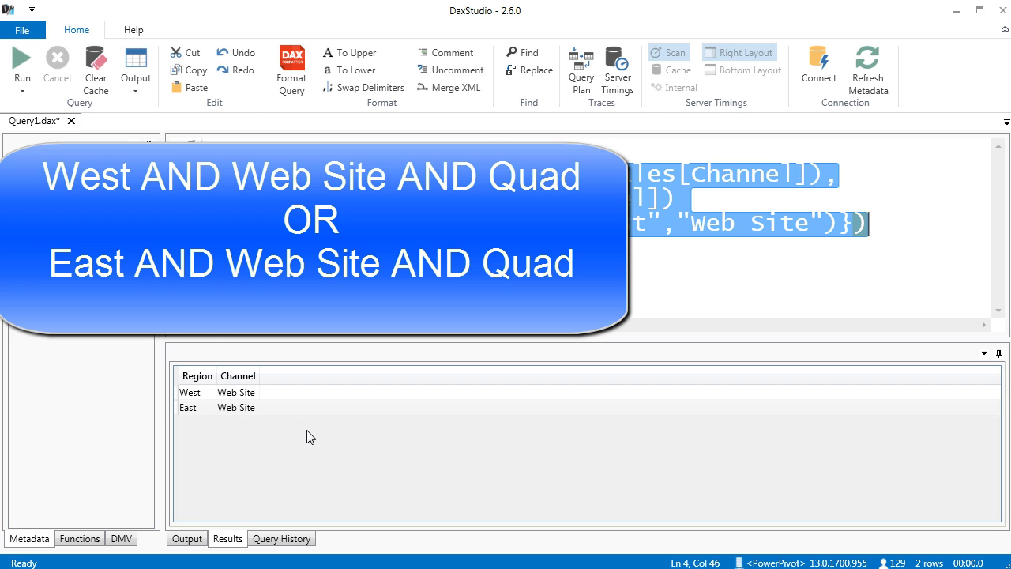
{"action": "left_click", "coordinate": [206, 179]}
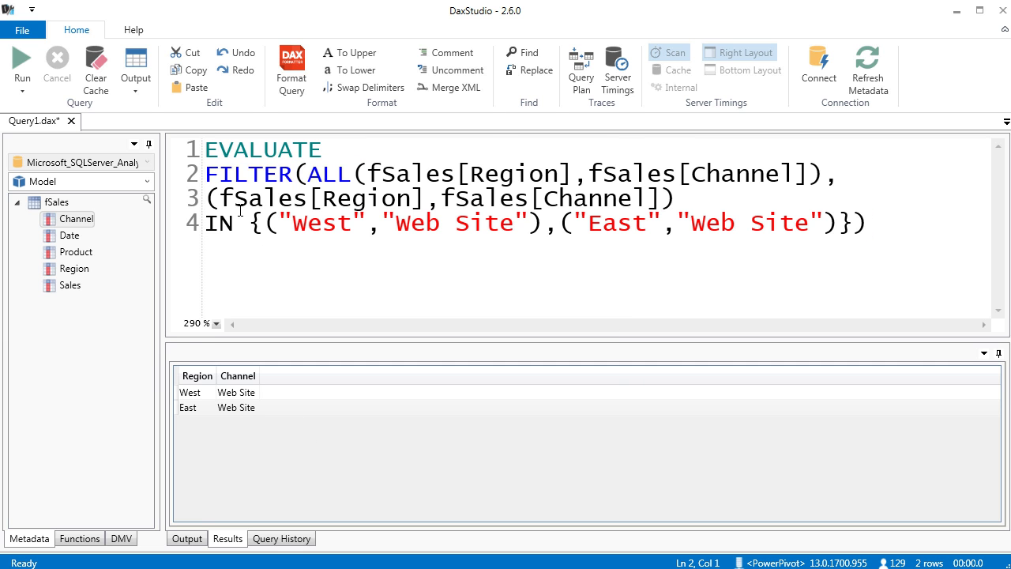
{"action": "type", "text": "c"}
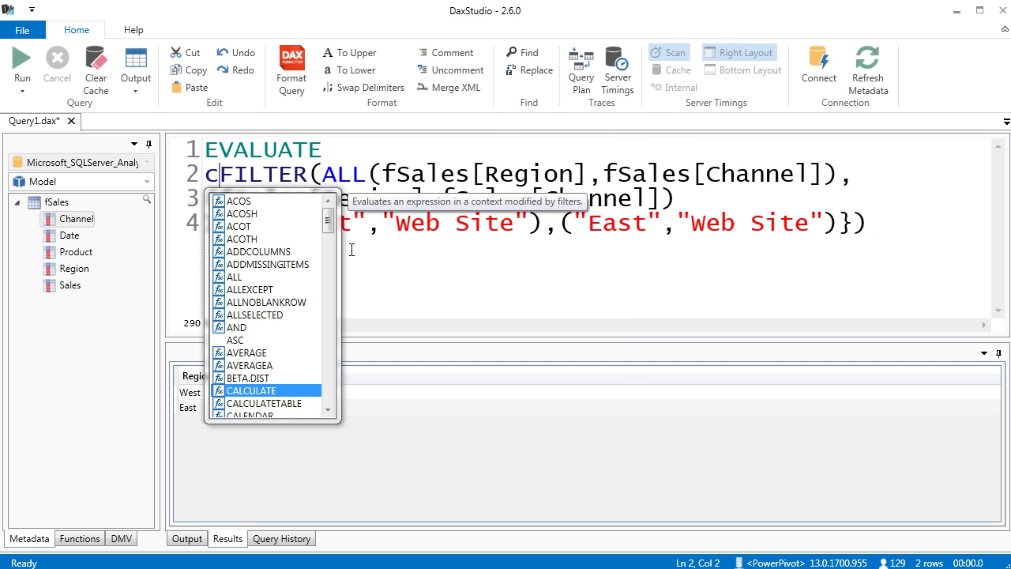
{"action": "key", "text": "Tab"}
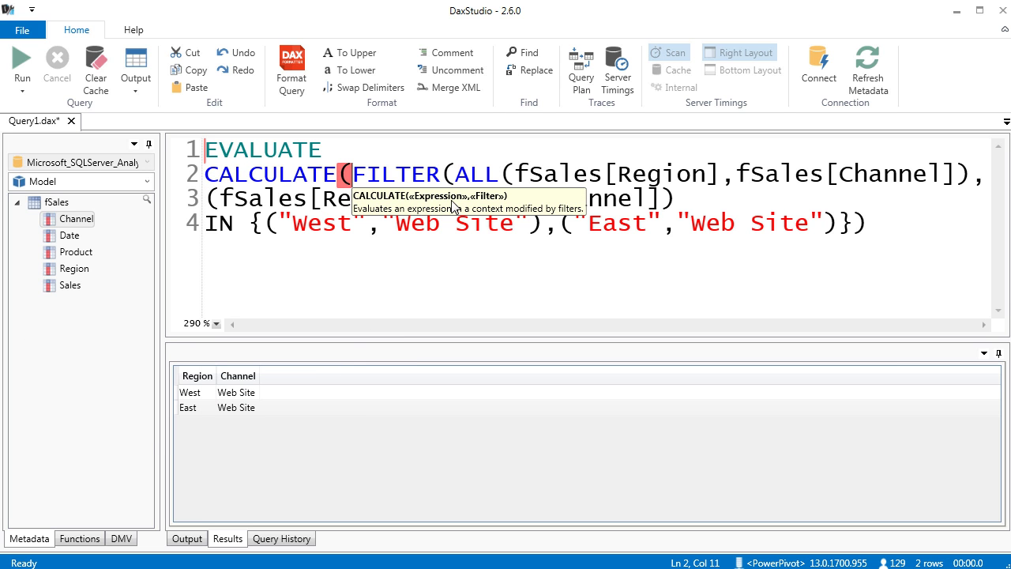
{"action": "key", "text": "Return"}
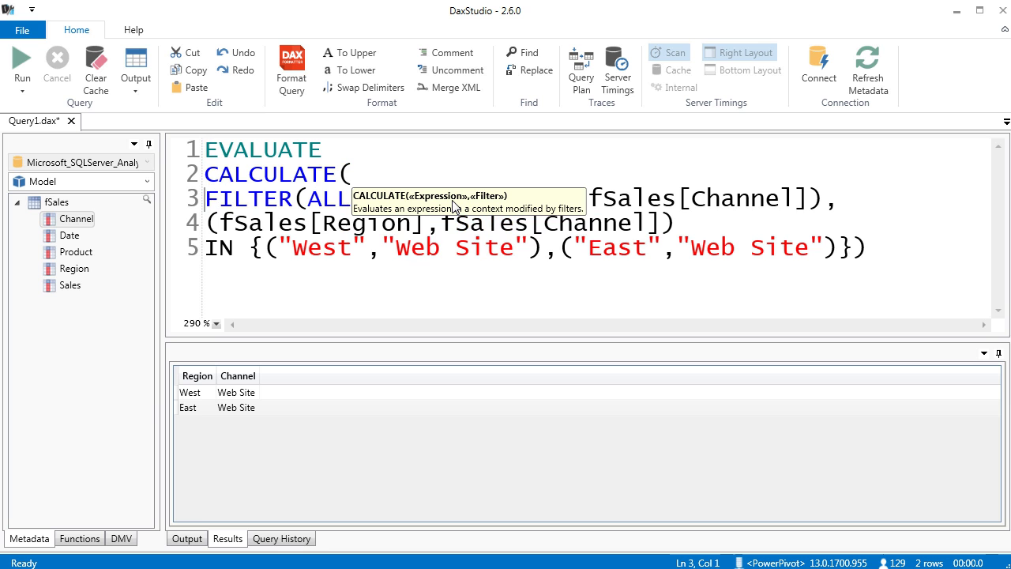
Enter SUM(fSales[Sales]) followed by a comma as the expression argument of CALCULATE.
{"action": "left_click", "coordinate": [395, 166]}
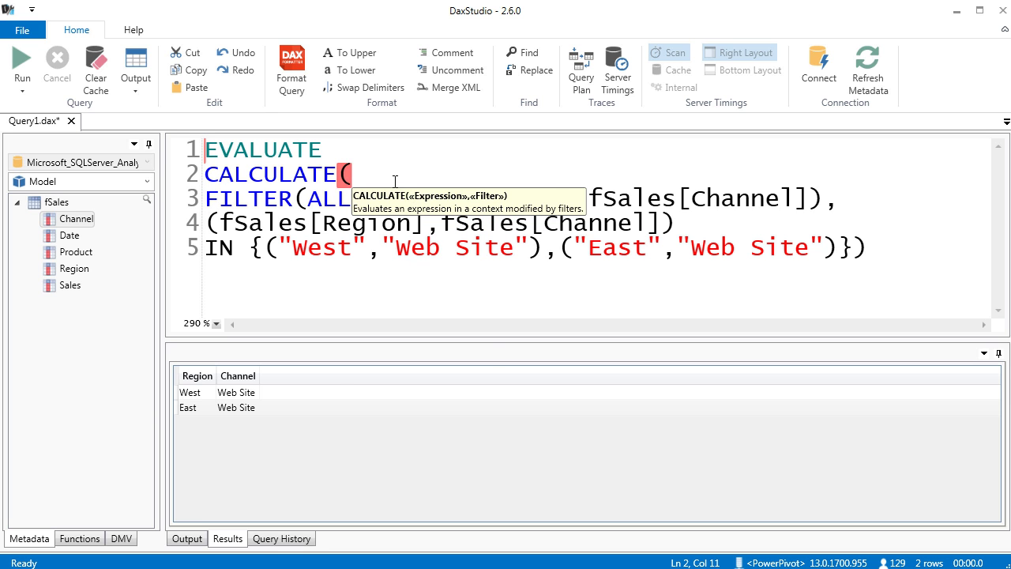
{"action": "type", "text": "SUM("}
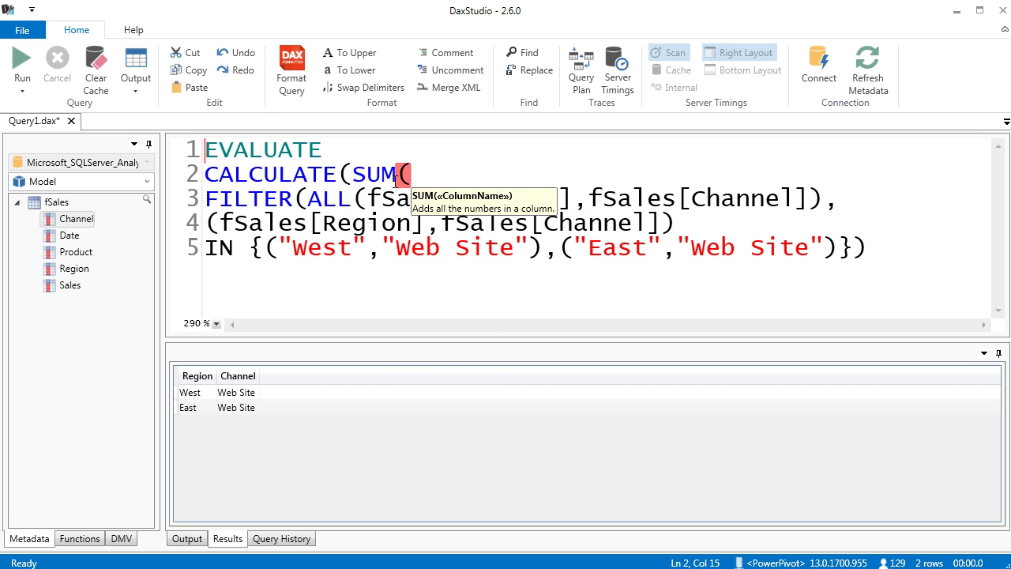
{"action": "double_click", "coordinate": [67, 286]}
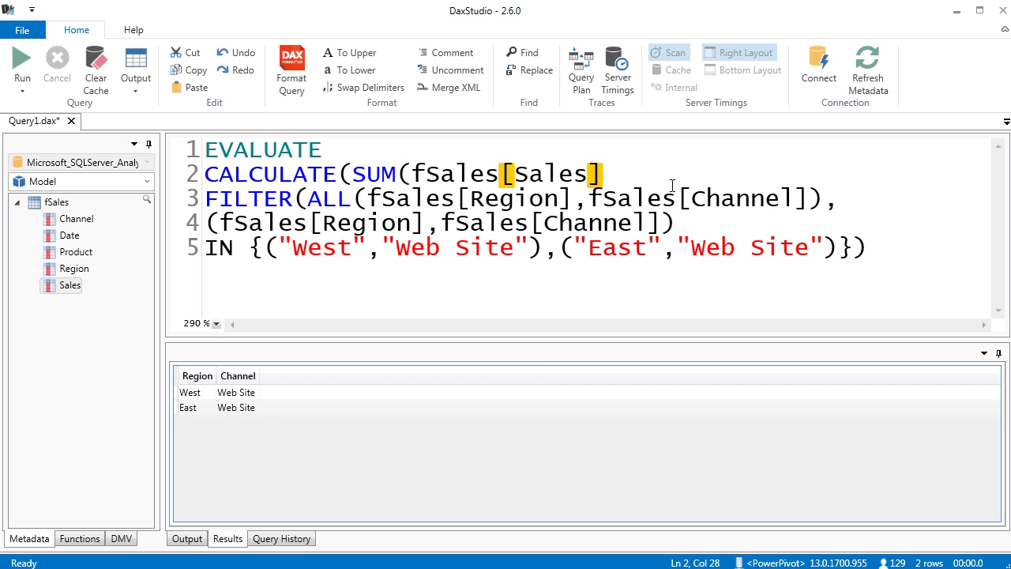
{"action": "type", "text": ")"}
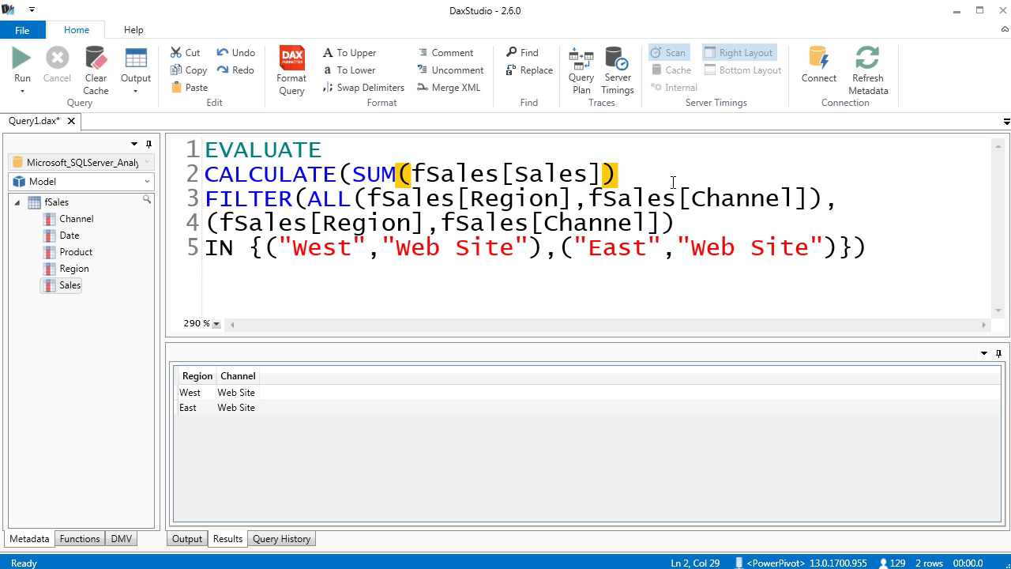
{"action": "type", "text": ","}
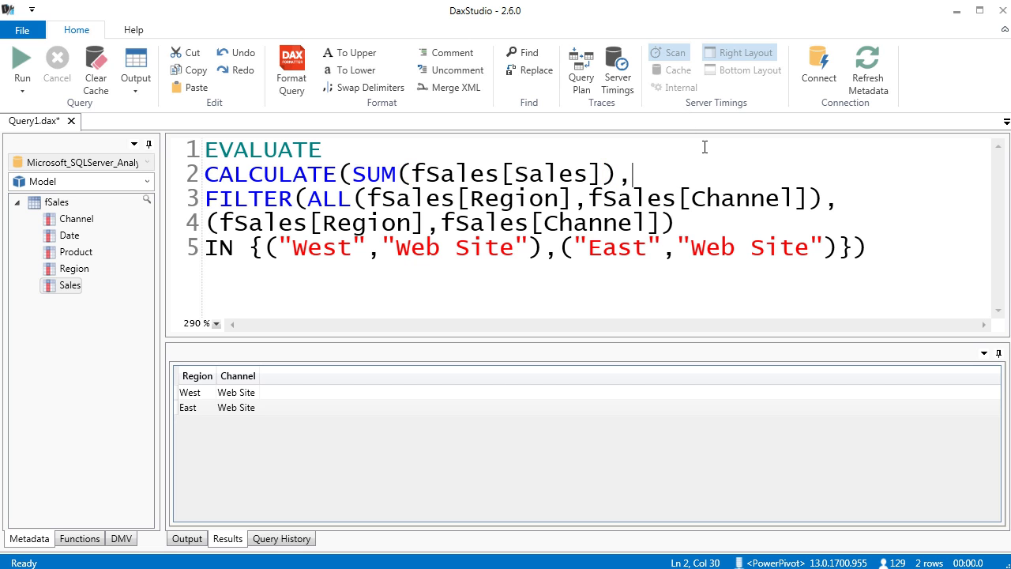
Close CALCULATE with a parenthesis after the row list and return the cursor to the start of the CALCULATE line.
{"action": "left_click", "coordinate": [352, 175]}
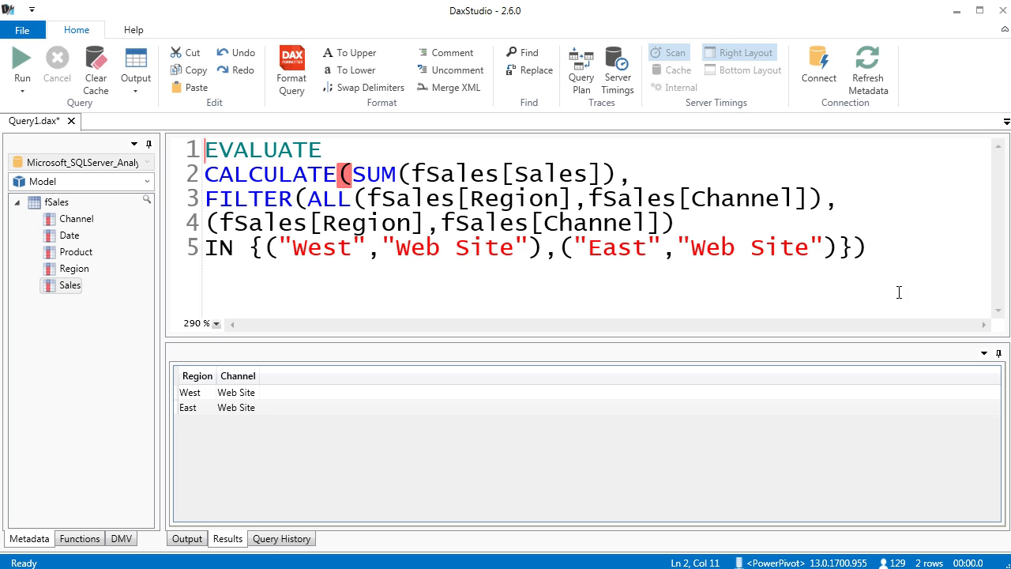
{"action": "left_click", "coordinate": [917, 257]}
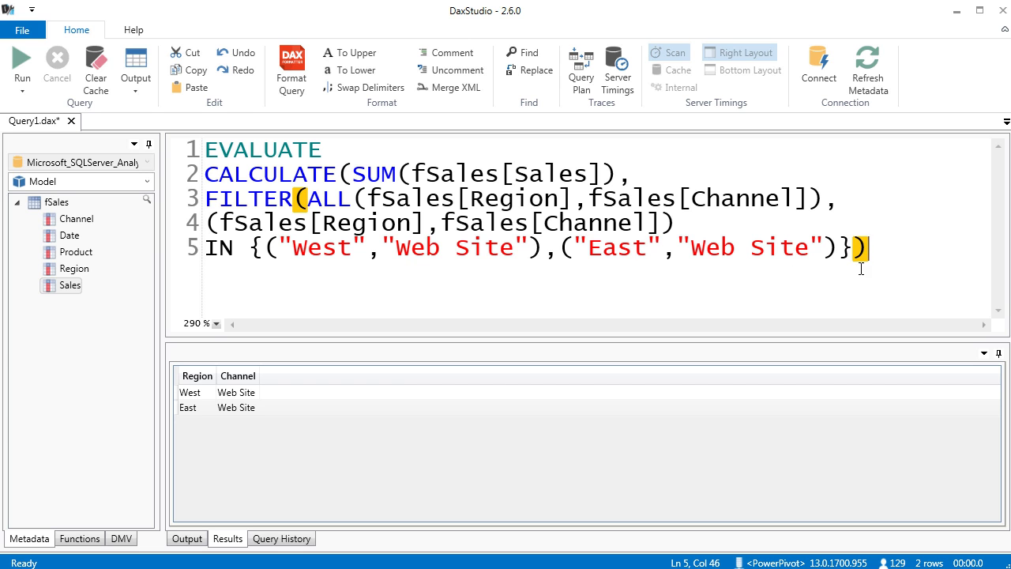
{"action": "type", "text": ")"}
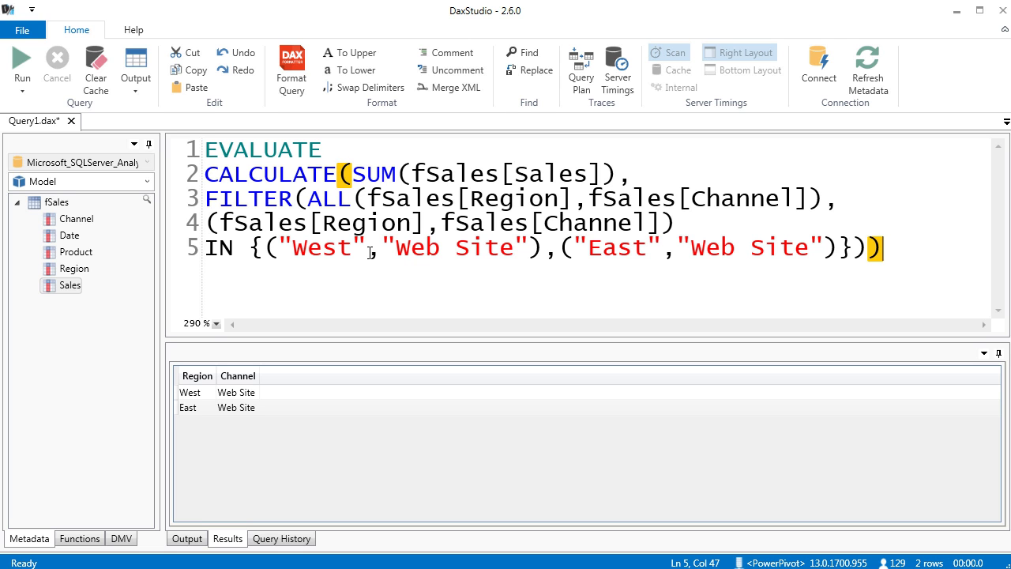
{"action": "key", "text": "Up"}
{"action": "key", "text": "Up"}
{"action": "key", "text": "Up"}
{"action": "key", "text": "Home"}
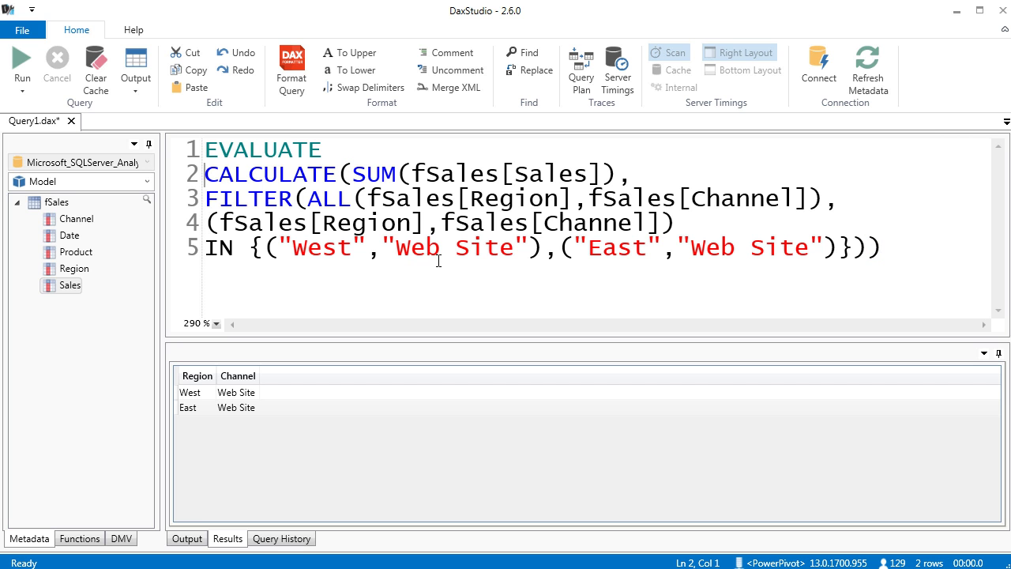
{"action": "type", "text": "ROW"}
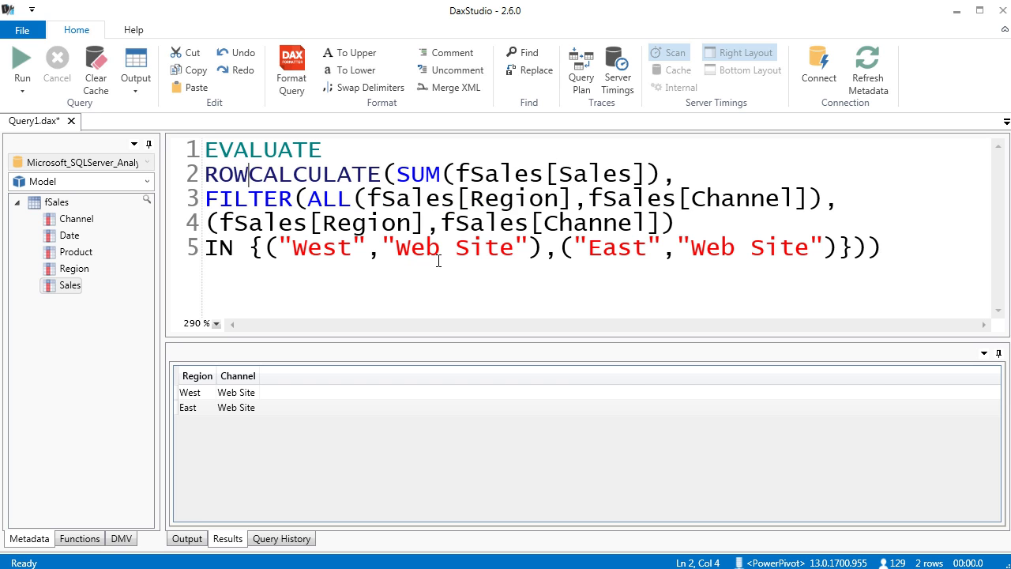
{"action": "type", "text": "("}
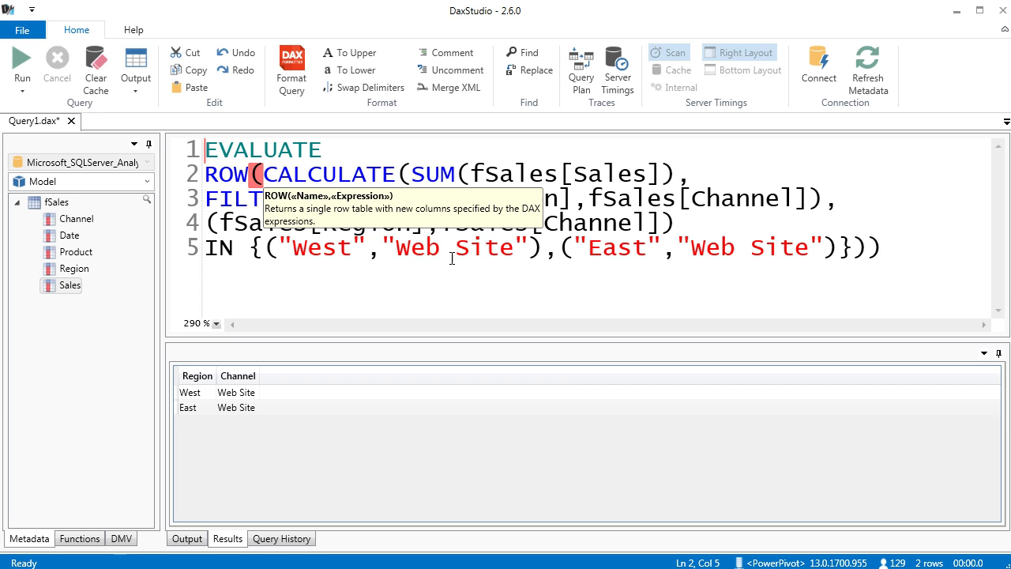
{"action": "key", "text": "BackSpace"}
{"action": "key", "text": "BackSpace"}
{"action": "key", "text": "BackSpace"}
{"action": "key", "text": "BackSpace"}
Insert the ROW function from the function suggestions before CALCULATE, with "X" and a comma as its name argument.
{"action": "type", "text": "RO"}
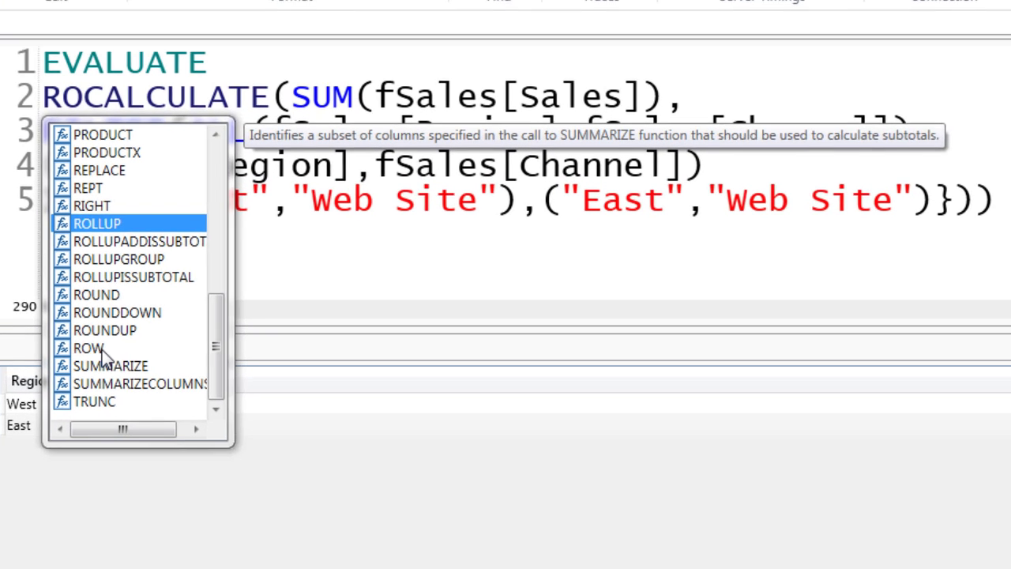
{"action": "left_click", "coordinate": [247, 354]}
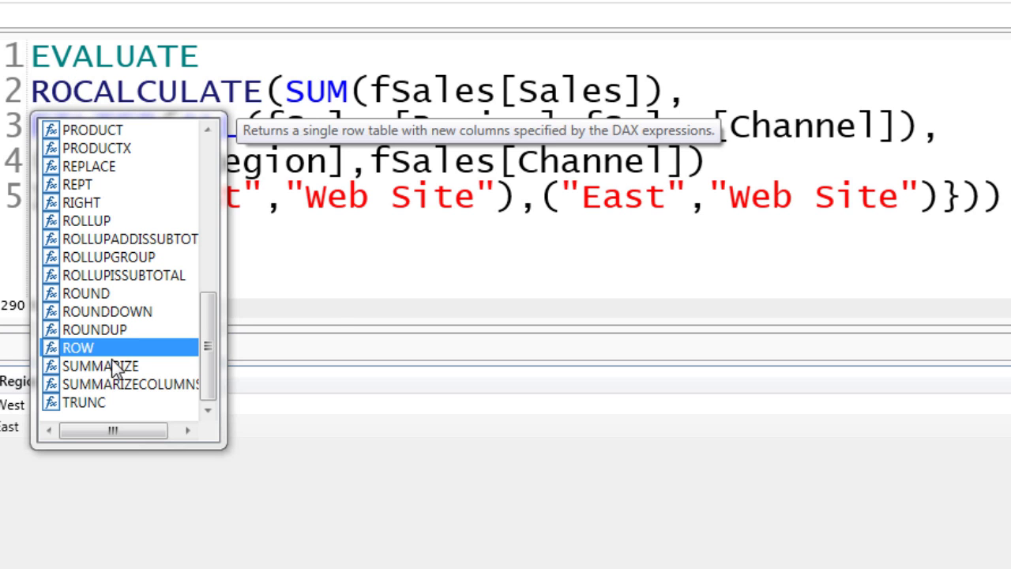
{"action": "double_click", "coordinate": [114, 356]}
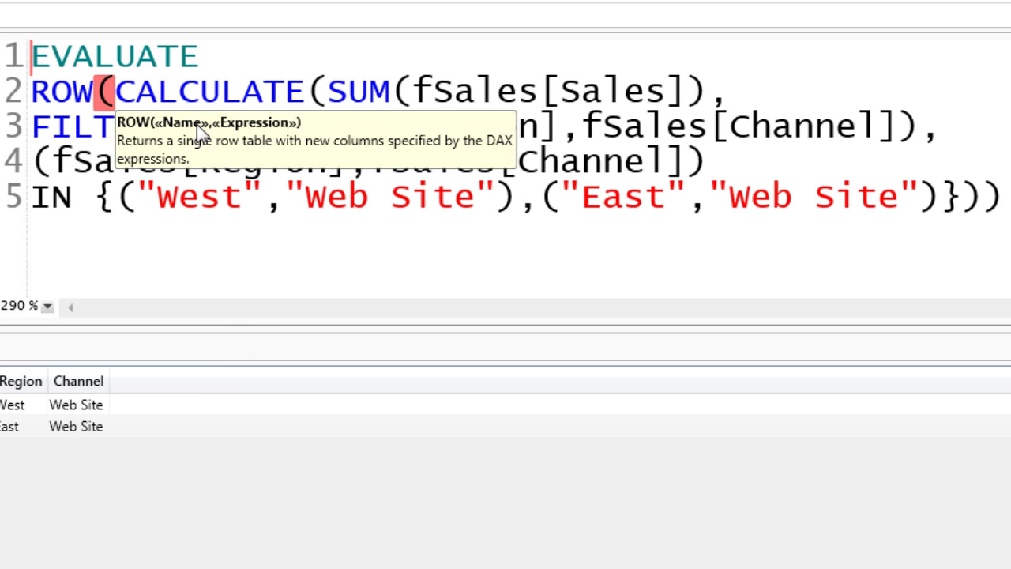
{"action": "type", "text": "\"X\""}
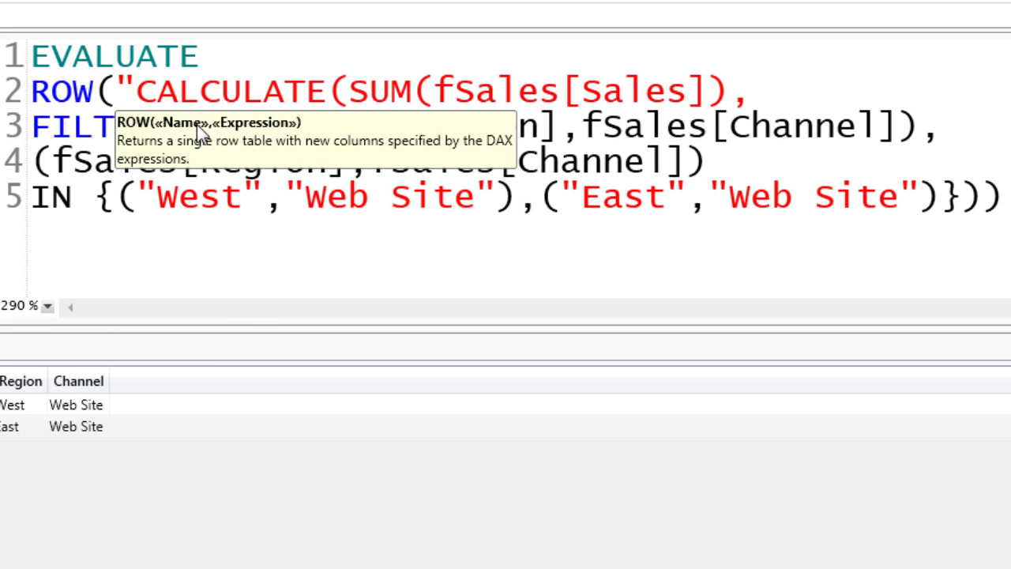
{"action": "type", "text": ","}
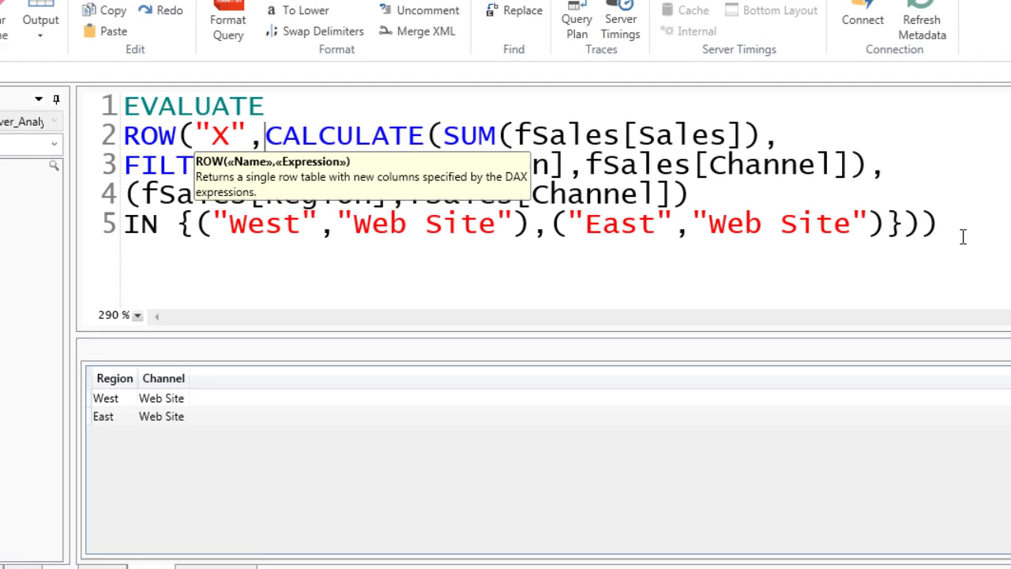
Close the ROW function with a parenthesis at the end of the query and run it.
{"action": "left_click", "coordinate": [963, 229]}
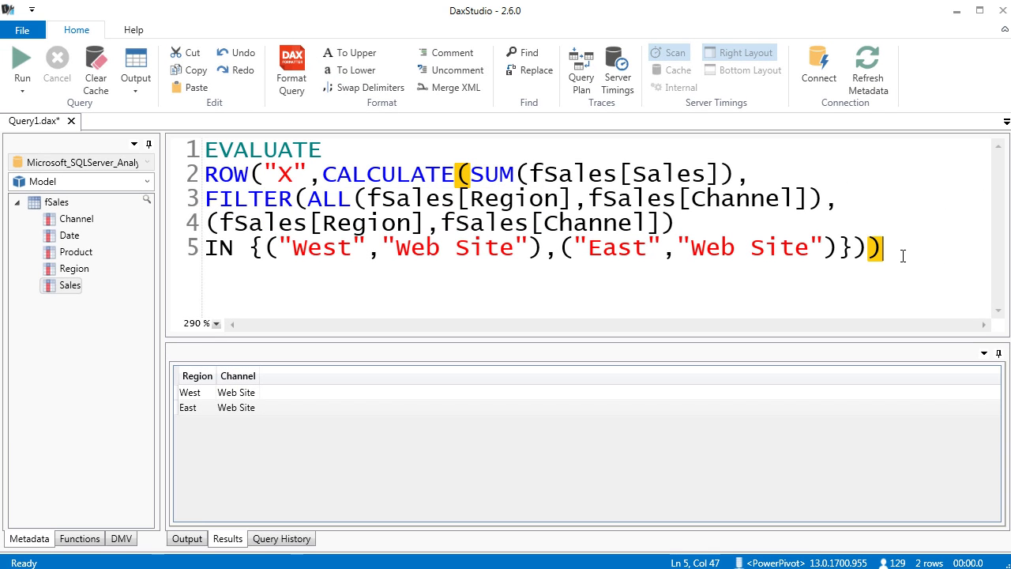
{"action": "type", "text": ")"}
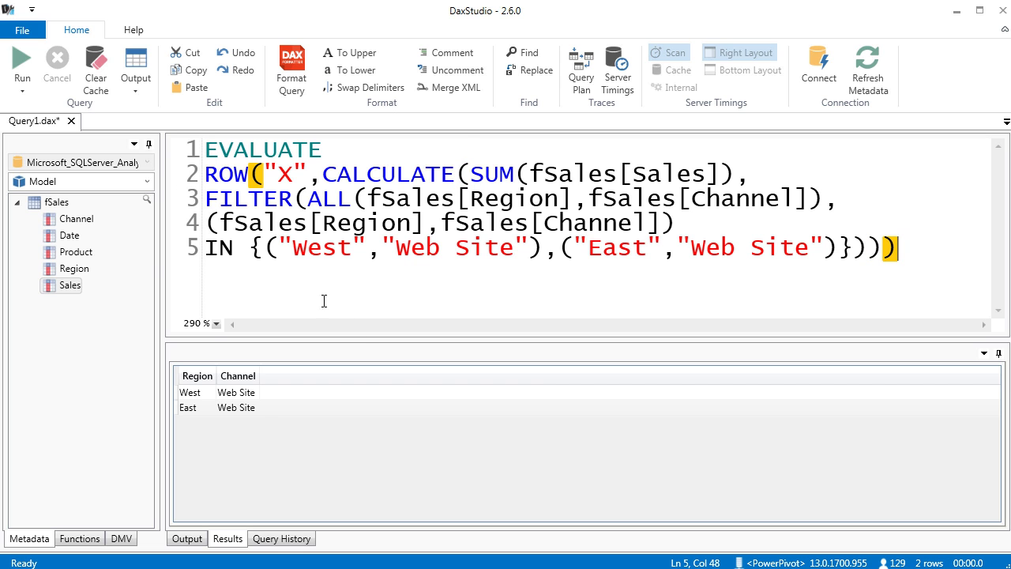
{"action": "left_click", "coordinate": [20, 57]}
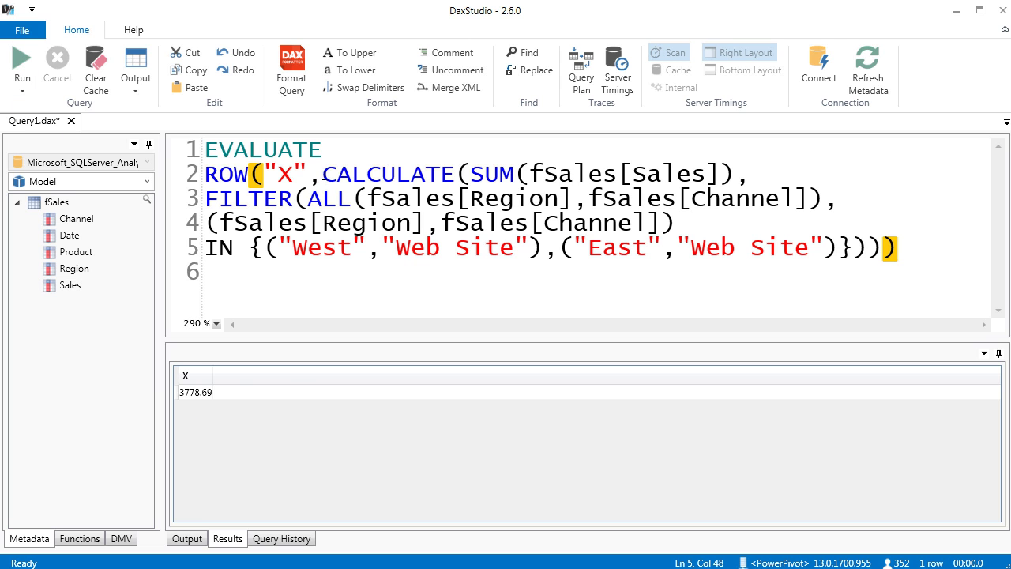
Copy the complete CALCULATE expression without the surrounding ROW function and switch to the Excel workbook.
{"action": "left_click_drag", "start_coordinate": [323, 174], "coordinate": [883, 247]}
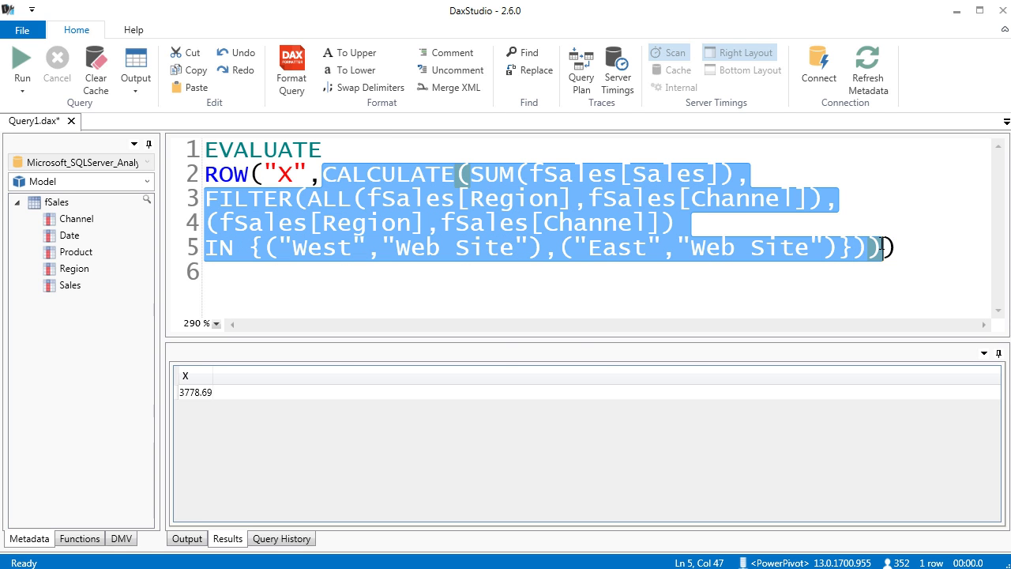
{"action": "key", "text": "ctrl+c"}
{"action": "key", "text": "alt+Tab"}
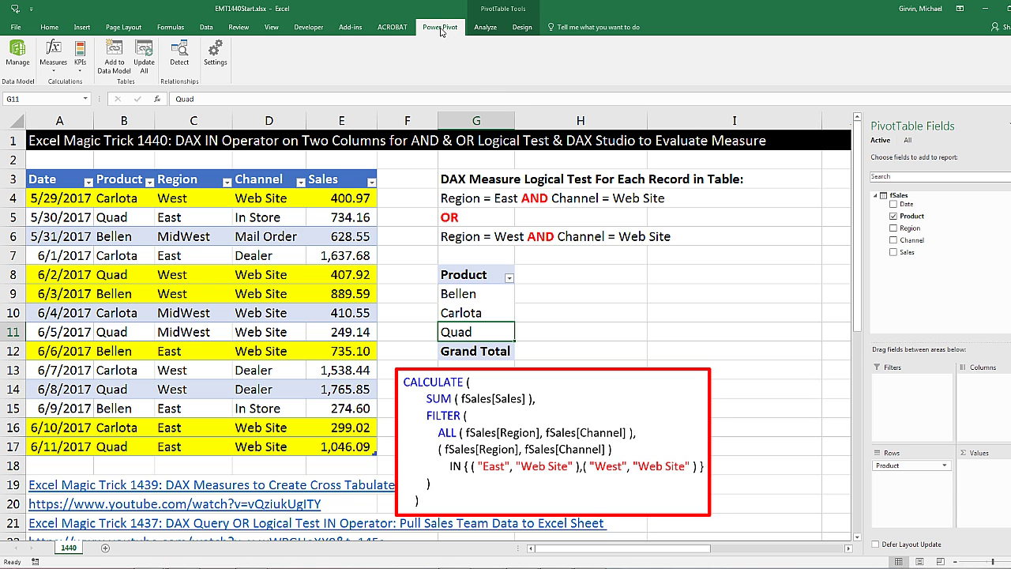
Add a new measure to the fSales table and name it East-West Web Sales.
{"action": "left_click", "coordinate": [18, 68]}
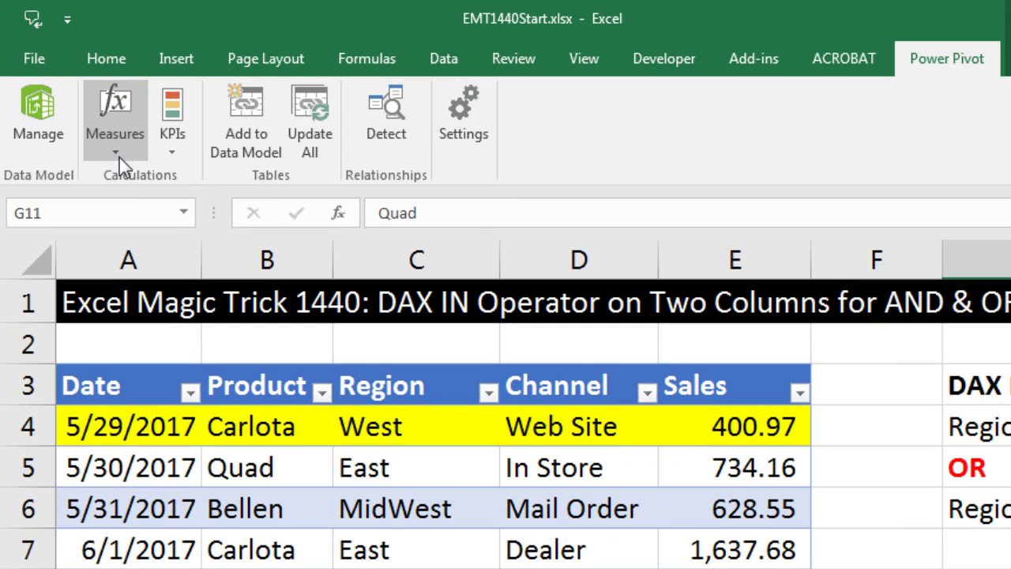
{"action": "left_click", "coordinate": [119, 157]}
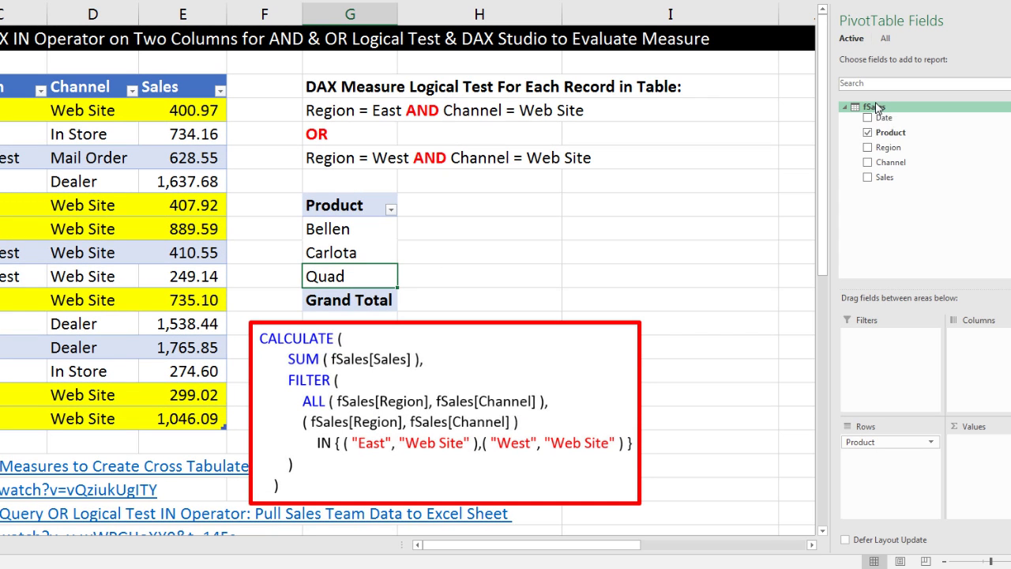
{"action": "right_click", "coordinate": [880, 111]}
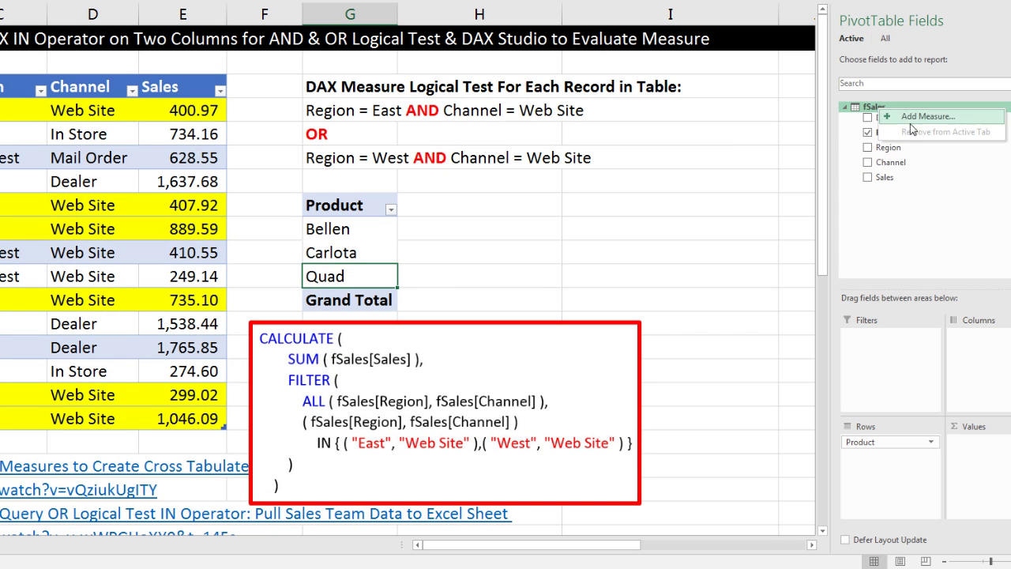
{"action": "left_click", "coordinate": [917, 120]}
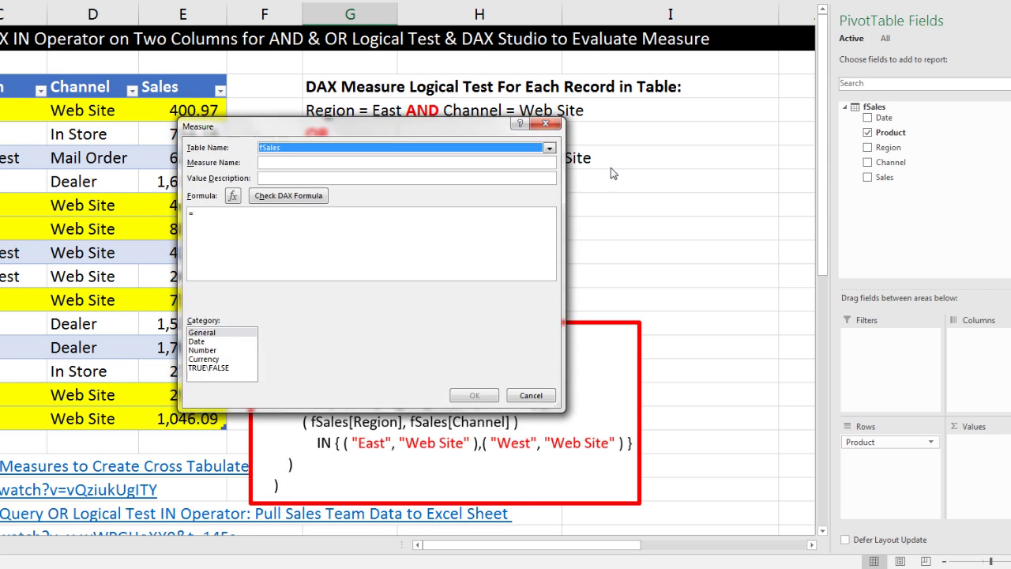
{"action": "type", "text": "Ea"}
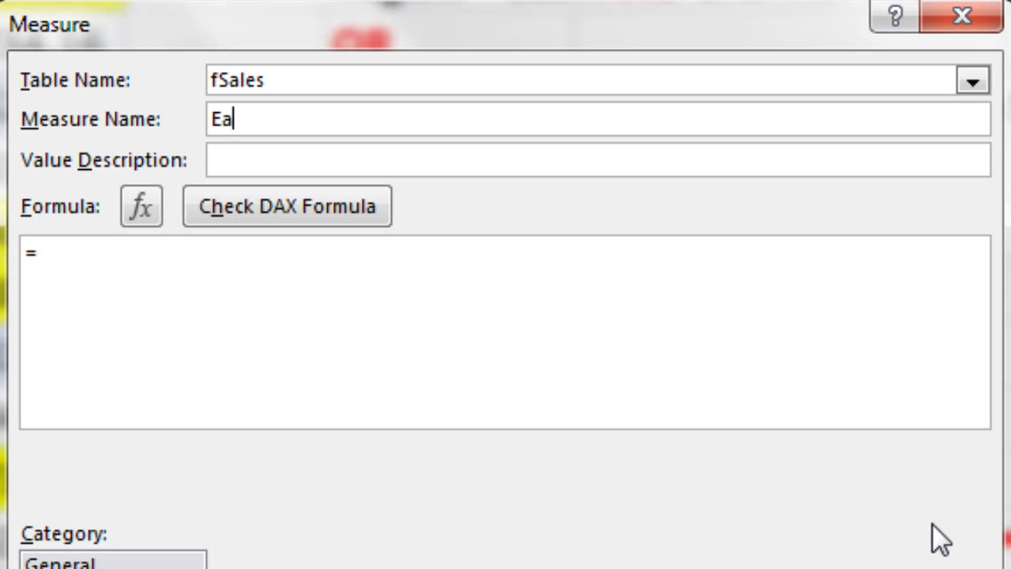
{"action": "type", "text": "st-West Web Sales"}
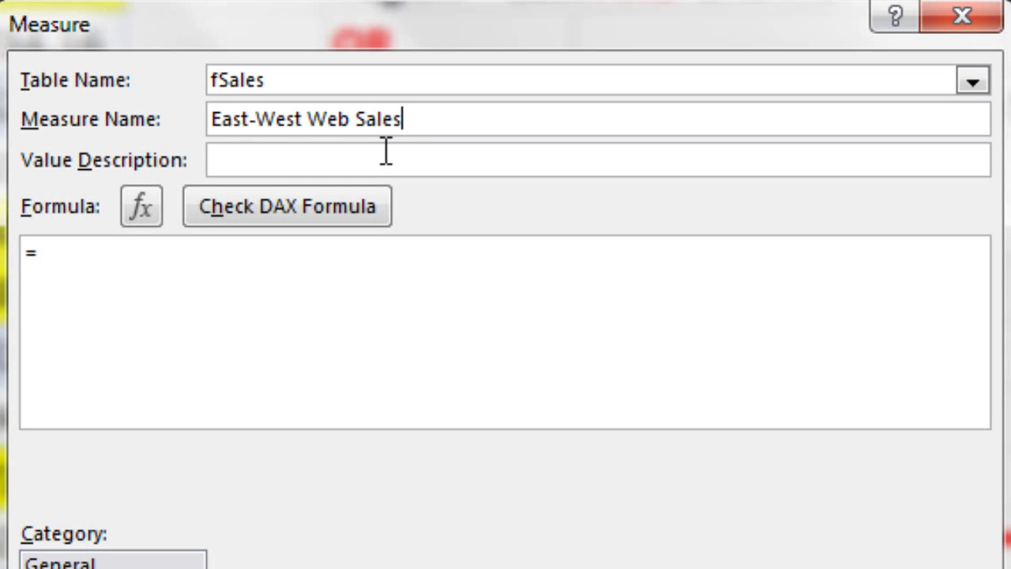
Paste the copied CALCULATE expression as the measure's formula and format it as Currency with 2 decimal places.
{"action": "left_click", "coordinate": [187, 259]}
{"action": "key", "text": "ctrl+z"}
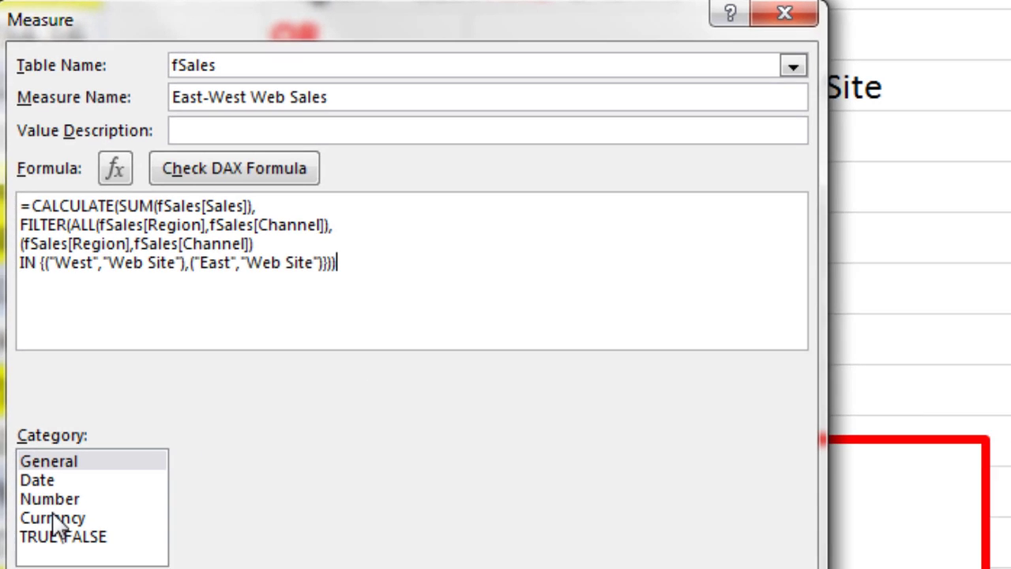
{"action": "left_click", "coordinate": [49, 469]}
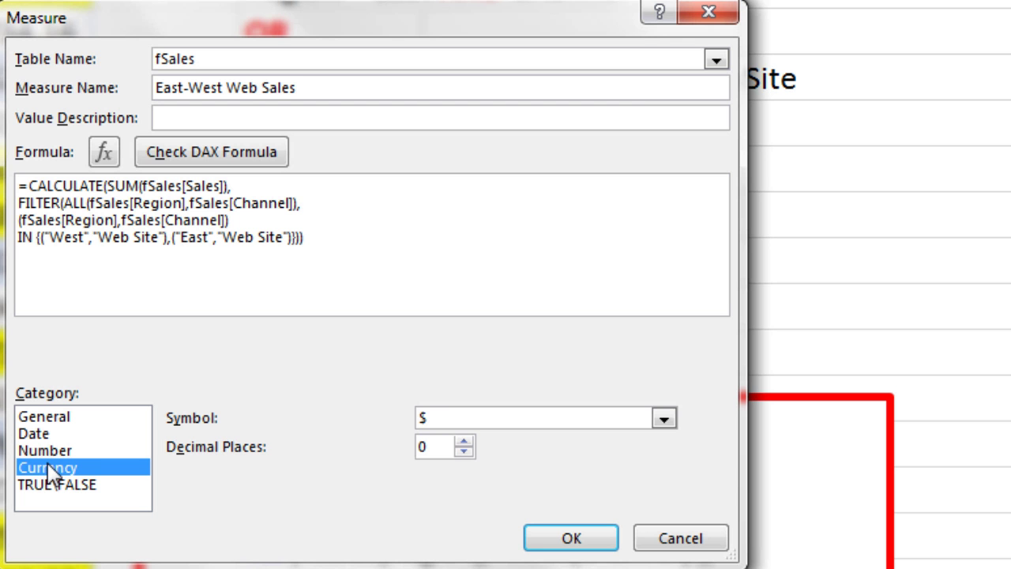
{"action": "left_click", "coordinate": [464, 443]}
{"action": "left_click", "coordinate": [464, 443]}
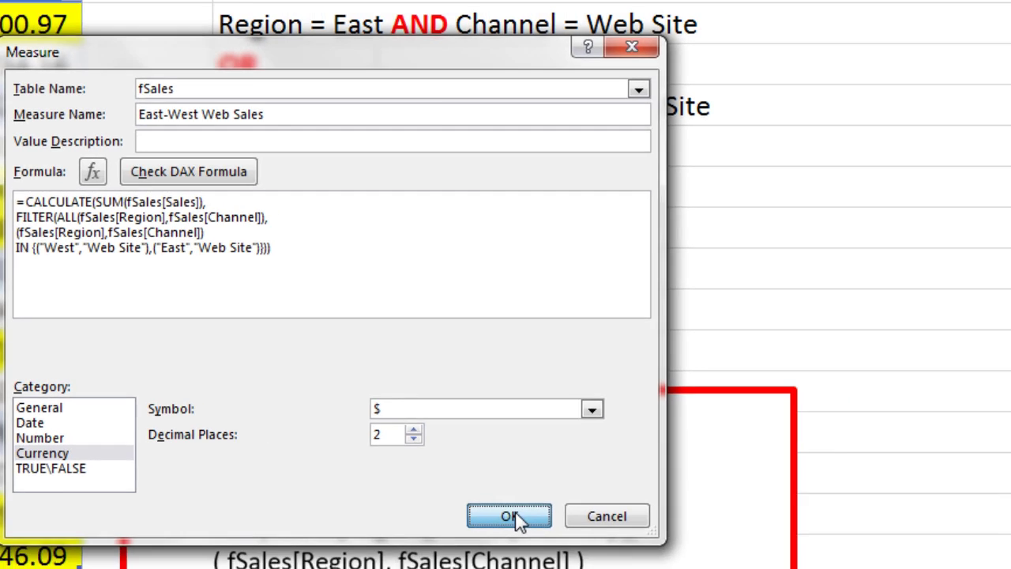
Save the new measure and add East-West Web Sales to the PivotTable's values to see sales by product.
{"action": "left_click", "coordinate": [577, 540]}
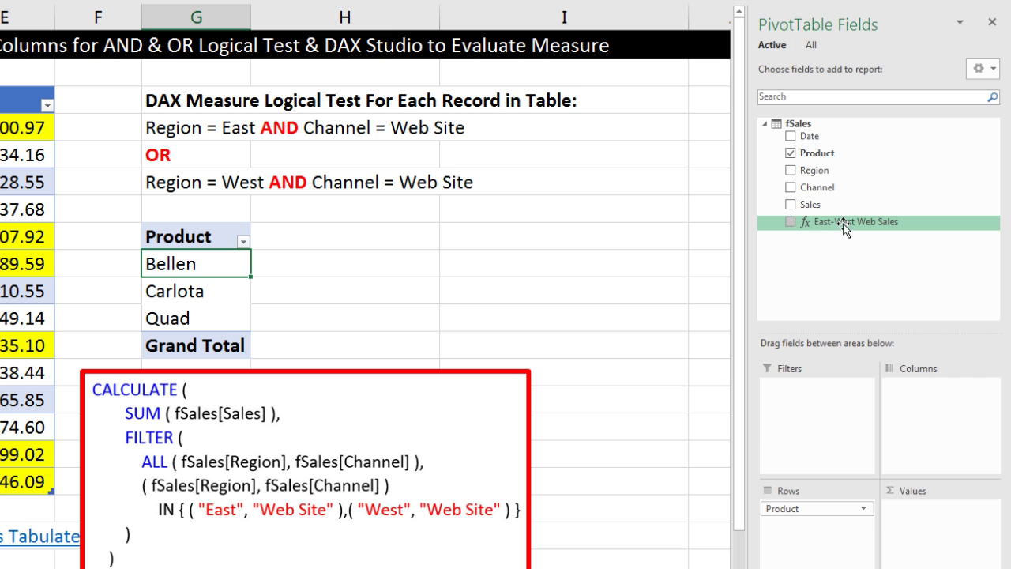
{"action": "left_click_drag", "start_coordinate": [843, 225], "coordinate": [929, 515]}
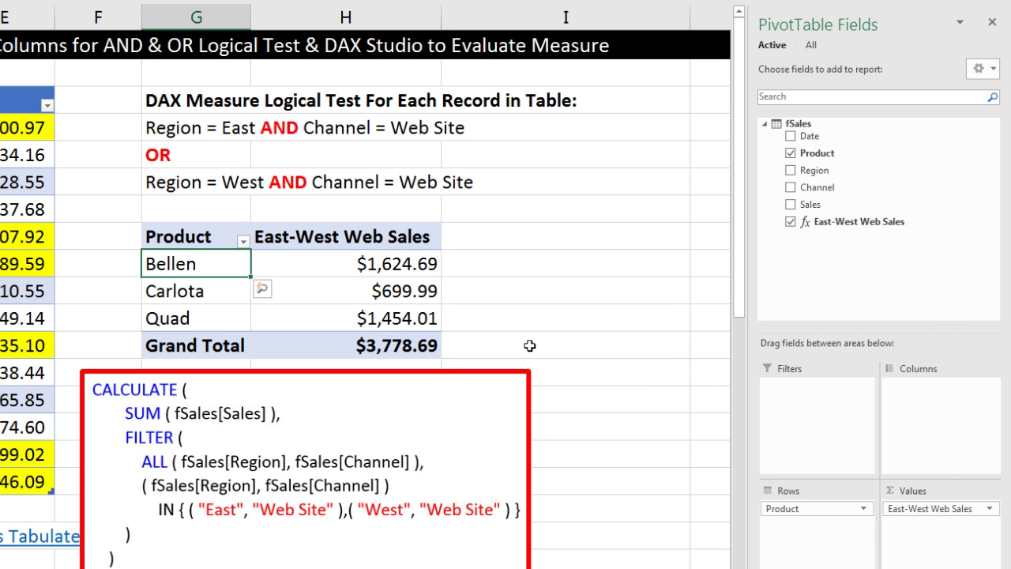
{"action": "left_click", "coordinate": [392, 264]}
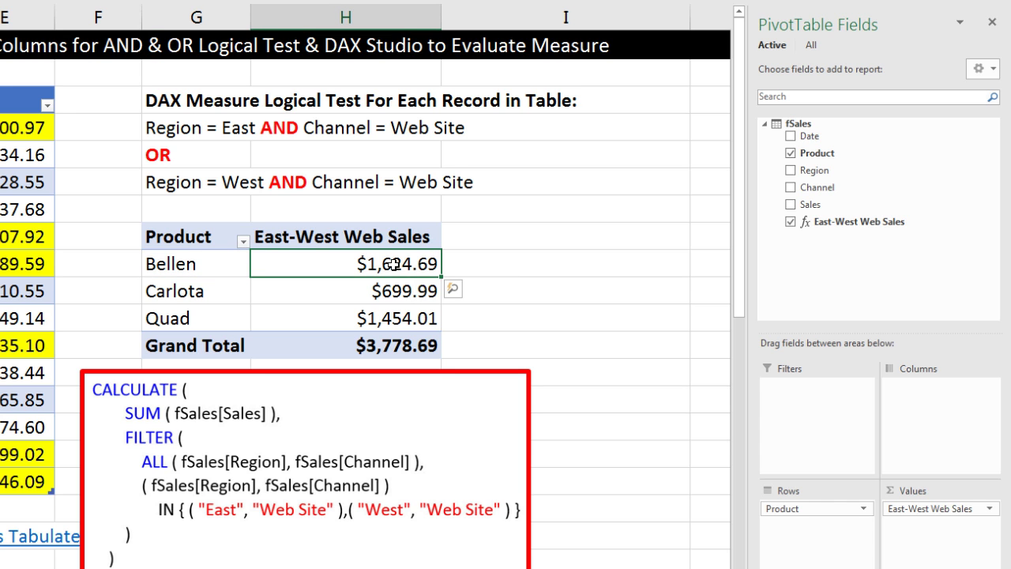
{"action": "left_click", "coordinate": [381, 294]}
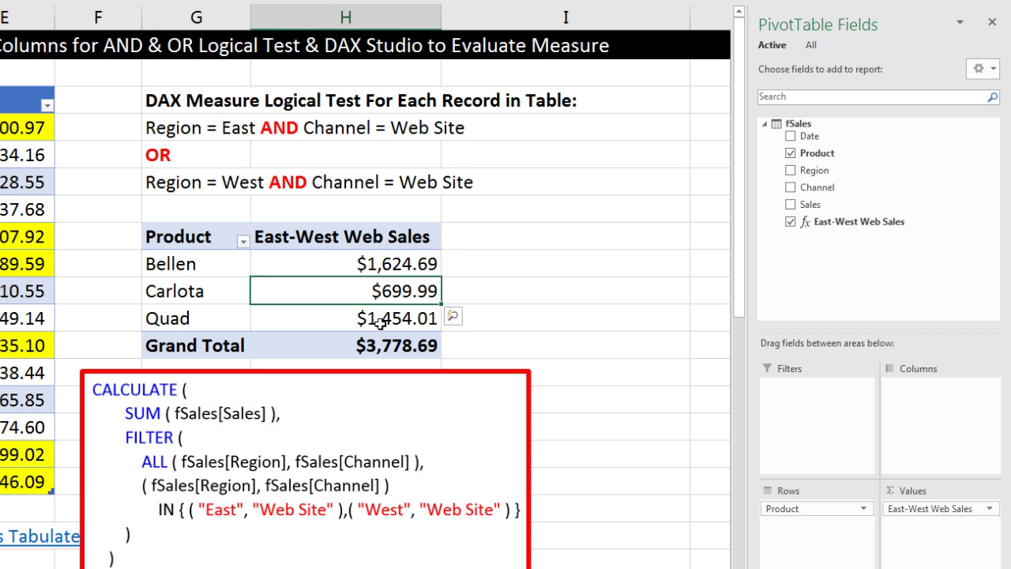
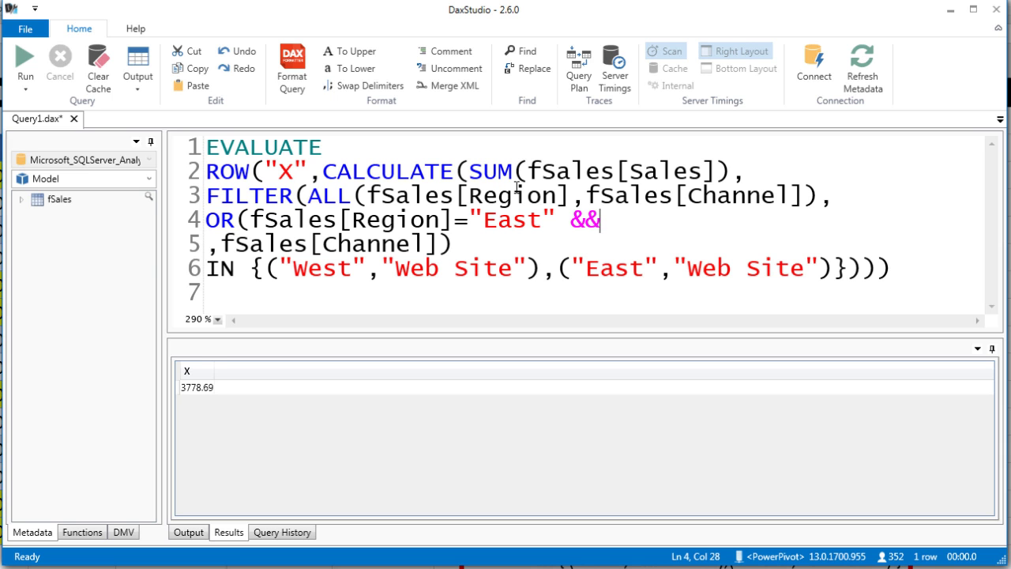
Join fSales[Channel] to the East region test in the OR function, set it equal to "Web Site", and add a comma.
{"action": "key", "text": "Delete"}
{"action": "key", "text": "Delete"}
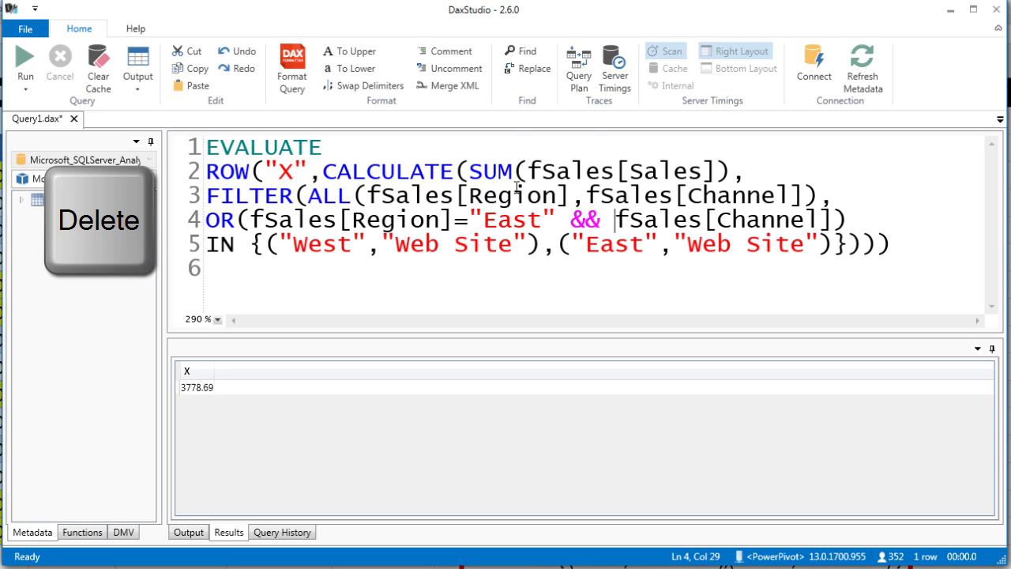
{"action": "left_click", "coordinate": [836, 221]}
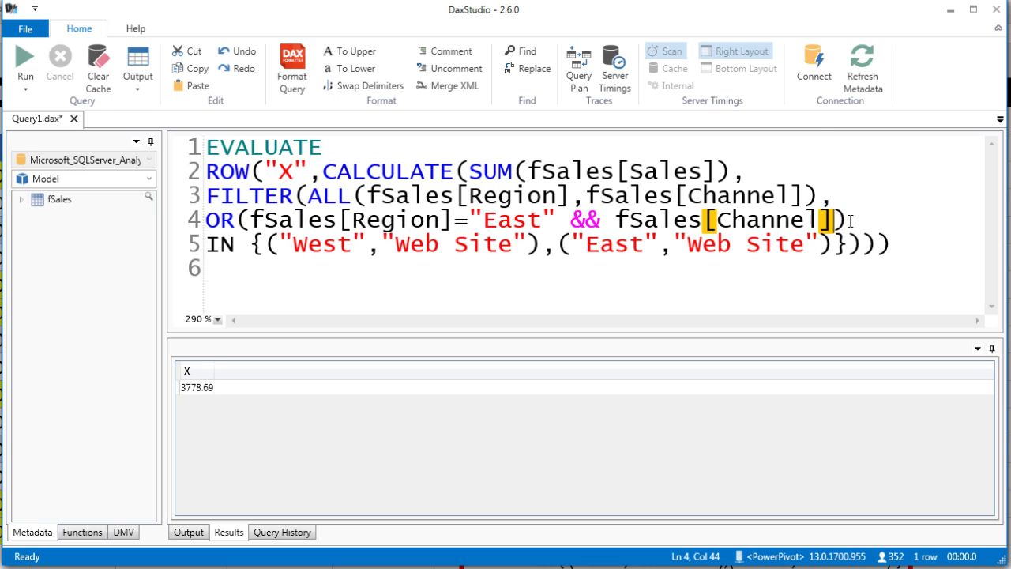
{"action": "key", "text": "Return"}
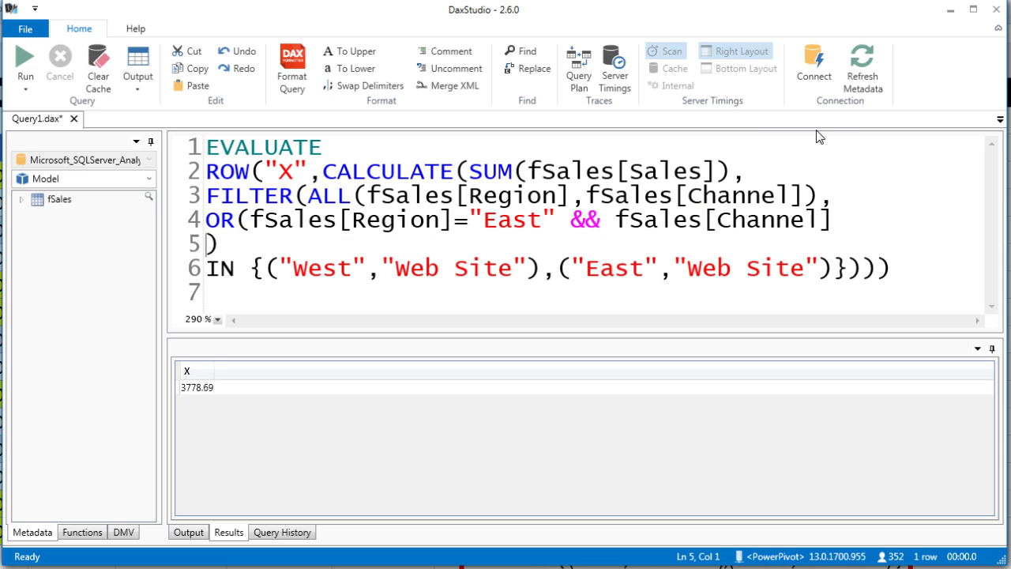
{"action": "left_click", "coordinate": [859, 225]}
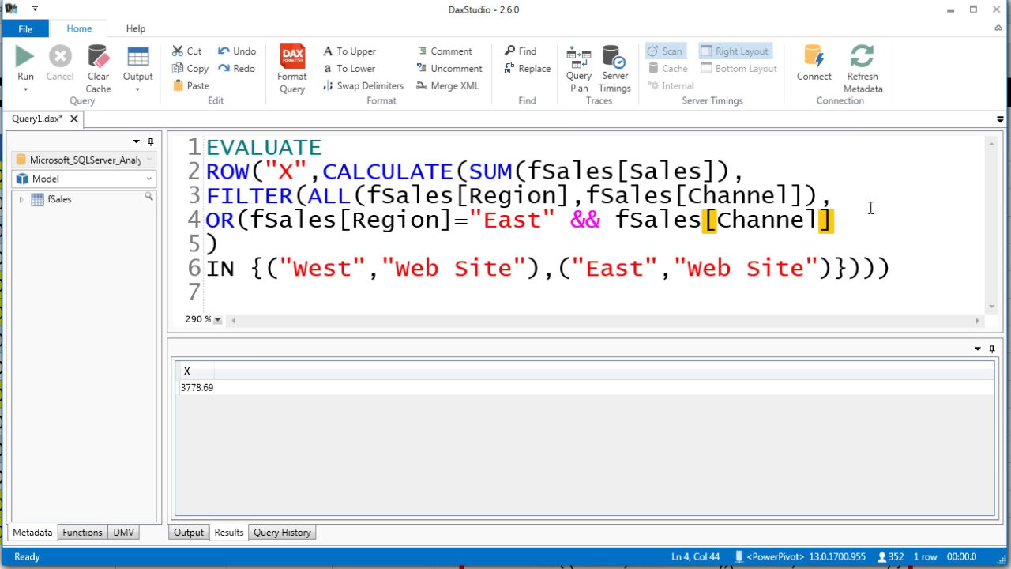
{"action": "type", "text": "=\"Web Site\""}
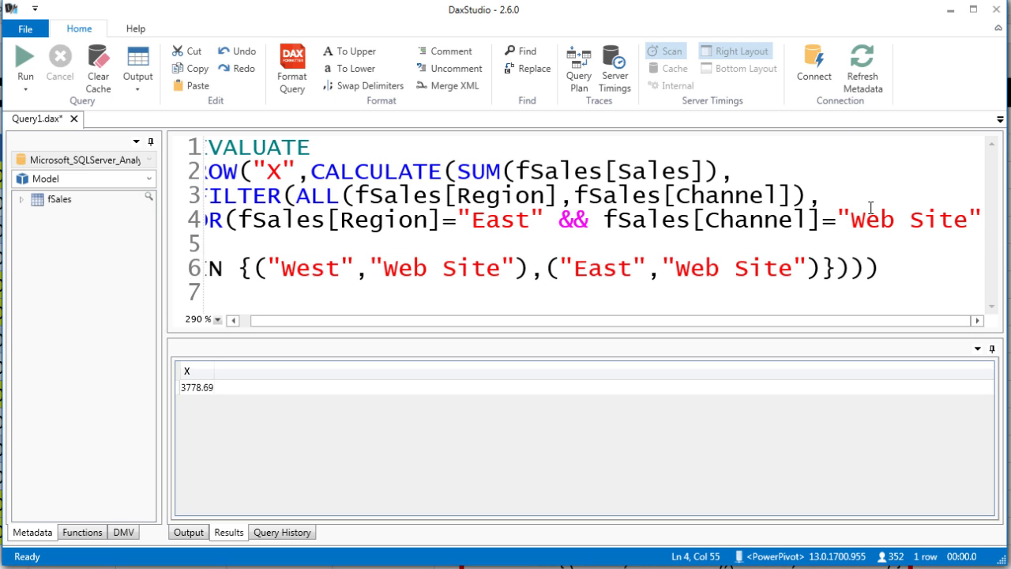
{"action": "type", "text": ","}
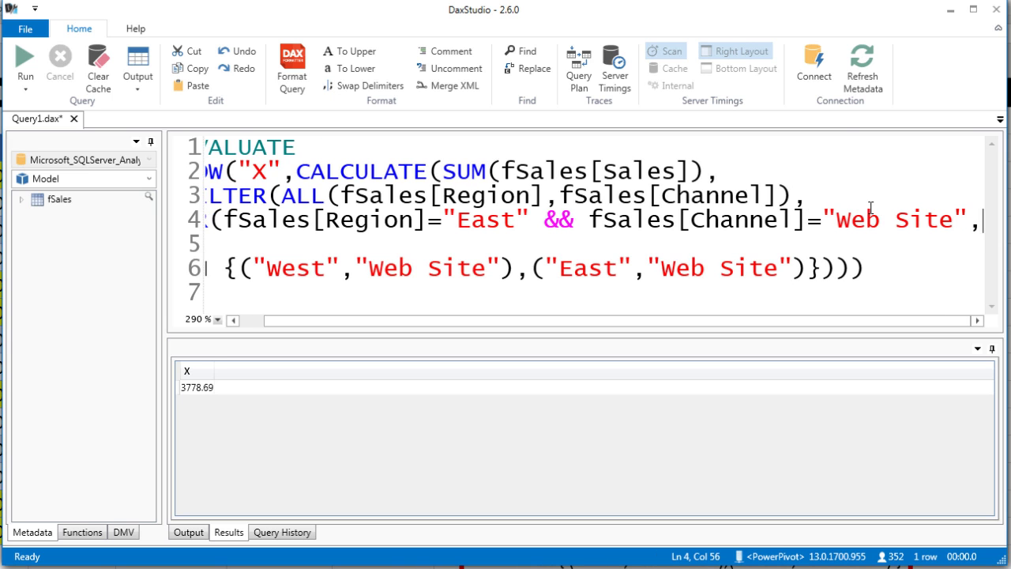
Place the East web-site condition on its own line inside OR and paste a copy of it on the line below.
{"action": "left_click", "coordinate": [227, 229]}
{"action": "left_click_drag", "start_coordinate": [327, 321], "coordinate": [281, 323]}
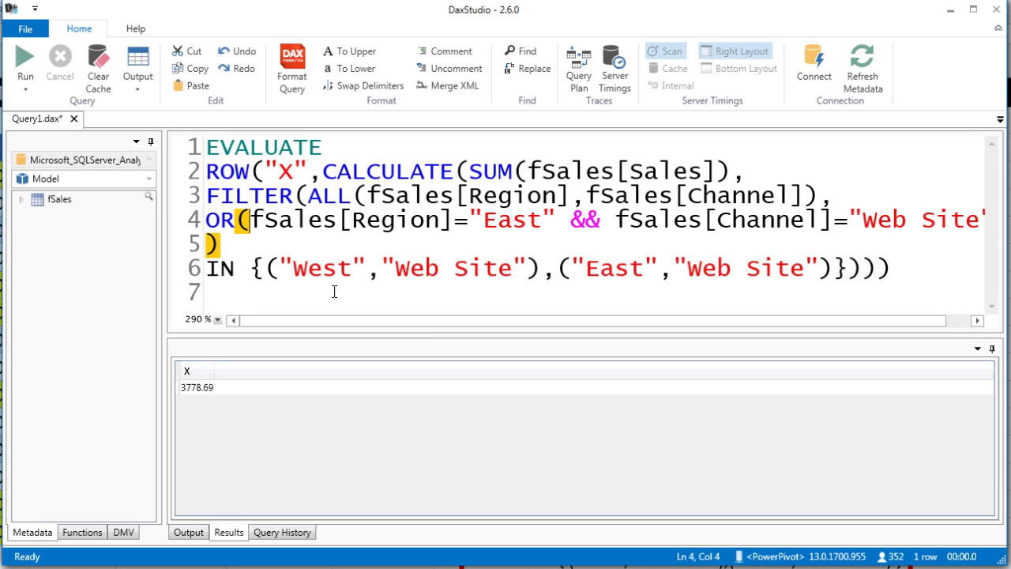
{"action": "key", "text": "Return"}
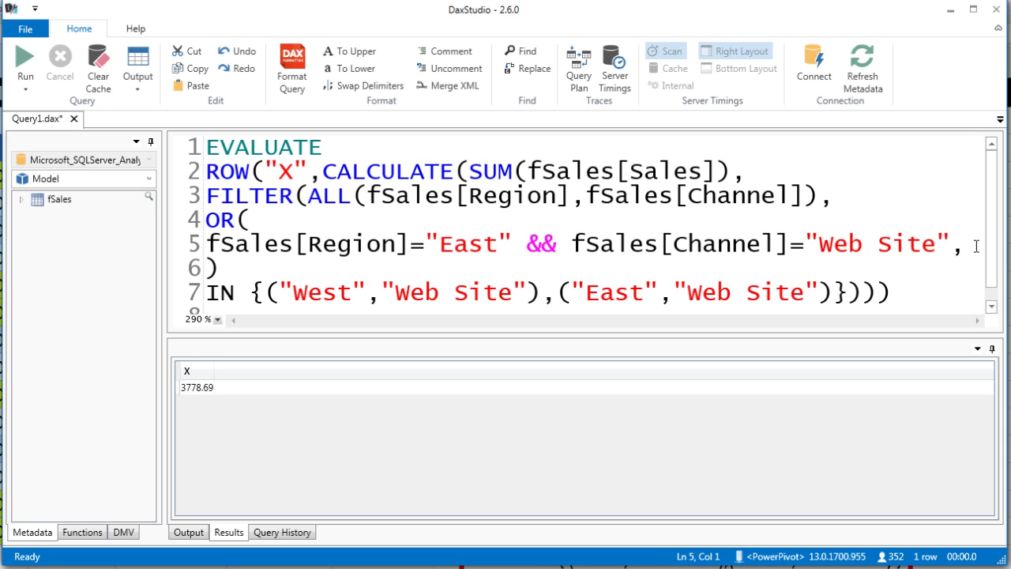
{"action": "key", "text": "shift+Right"}
{"action": "key", "text": "shift+Right"}
{"action": "key", "text": "shift+Right"}
{"action": "key", "text": "shift+Right"}
{"action": "key", "text": "shift+Right"}
{"action": "key", "text": "shift+Right"}
{"action": "key", "text": "shift+Right"}
{"action": "key", "text": "shift+Right"}
{"action": "key", "text": "shift+Right"}
{"action": "key", "text": "shift+Right"}
{"action": "key", "text": "shift+Right"}
{"action": "key", "text": "shift+Right"}
{"action": "key", "text": "shift+Right"}
{"action": "key", "text": "shift+Right"}
{"action": "key", "text": "shift+Right"}
{"action": "key", "text": "shift+Right"}
{"action": "key", "text": "shift+Right"}
{"action": "key", "text": "shift+Right"}
{"action": "key", "text": "shift+Right"}
{"action": "key", "text": "shift+Right"}
{"action": "key", "text": "shift+Right"}
{"action": "key", "text": "shift+Right"}
{"action": "key", "text": "shift+Right"}
{"action": "key", "text": "shift+Right"}
{"action": "key", "text": "shift+Right"}
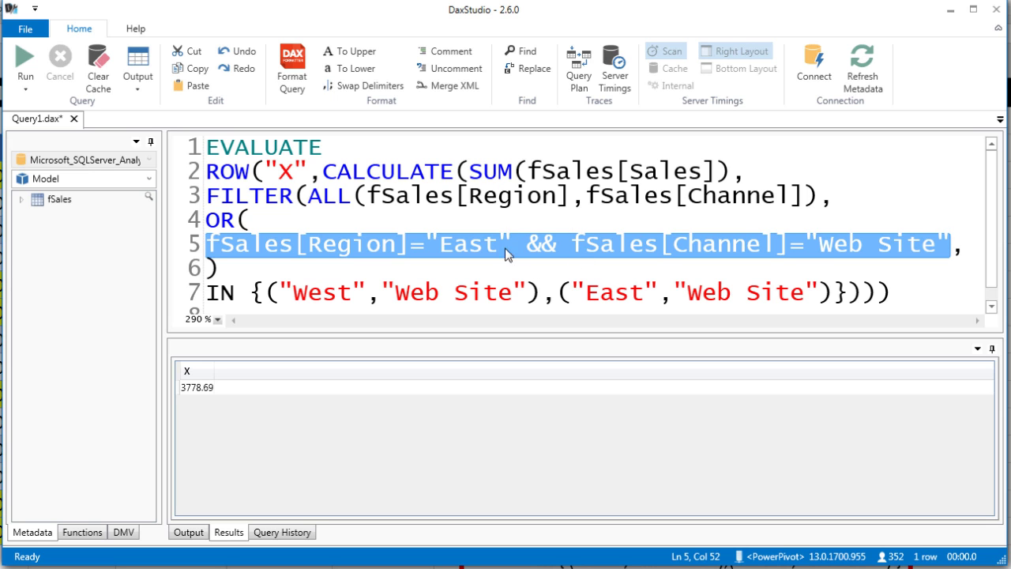
{"action": "key", "text": "ctrl+c"}
{"action": "left_click", "coordinate": [965, 249]}
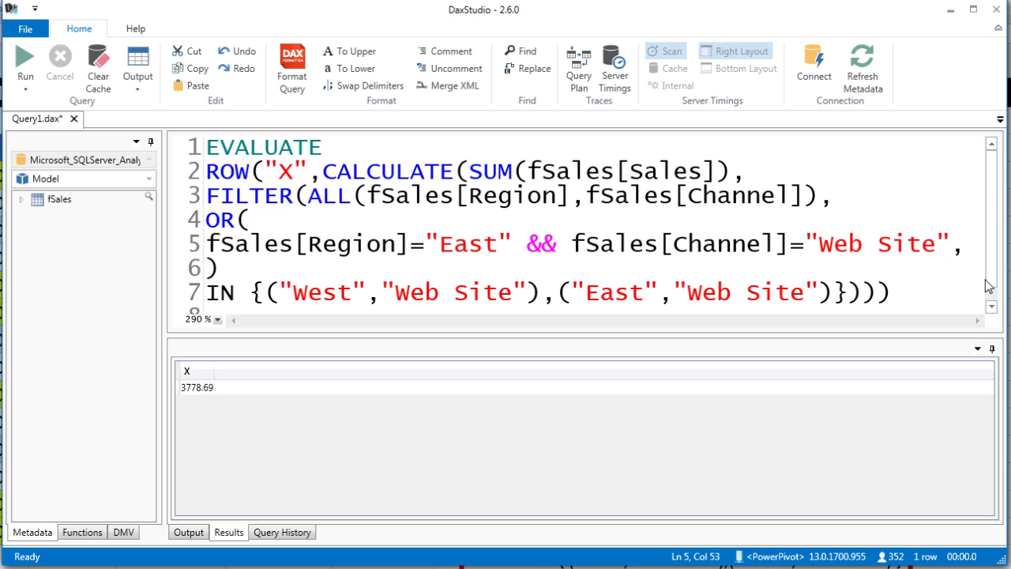
{"action": "key", "text": "Return"}
{"action": "key", "text": "ctrl+v"}
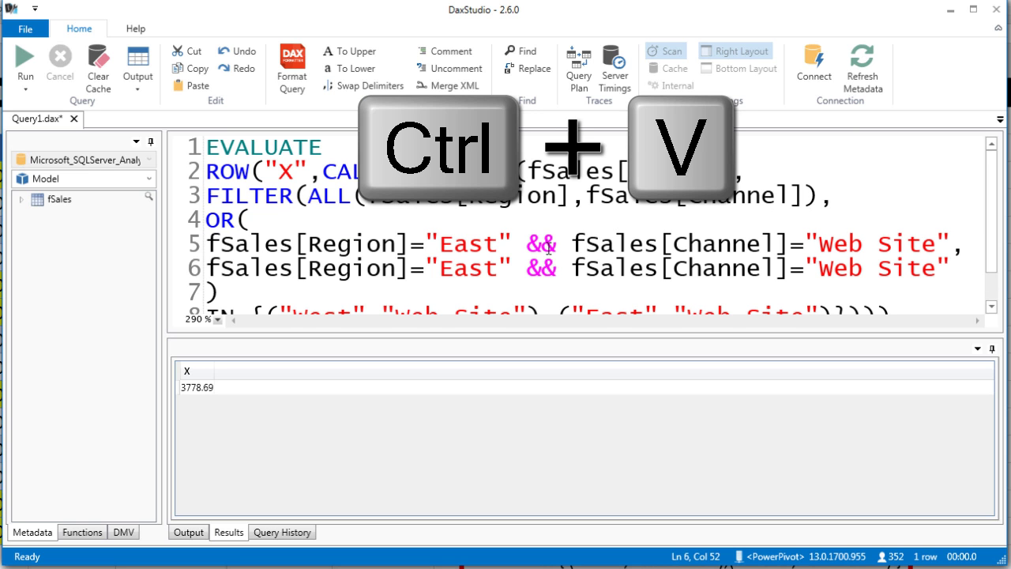
Set the region in the second OR condition to West and close the OR function with a parenthesis.
{"action": "double_click", "coordinate": [474, 268]}
{"action": "type", "text": "West"}
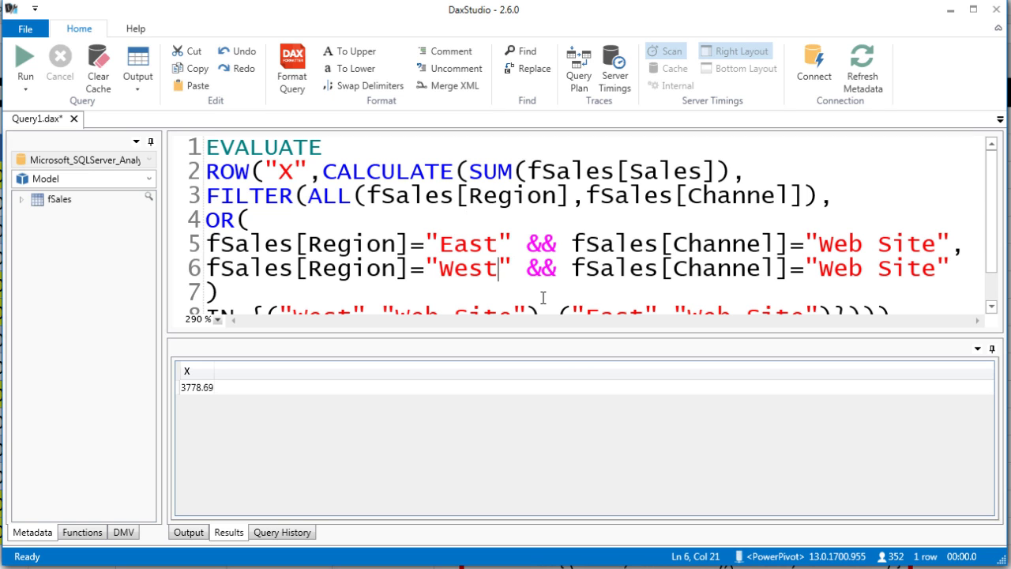
{"action": "left_click", "coordinate": [966, 266]}
{"action": "type", "text": ")"}
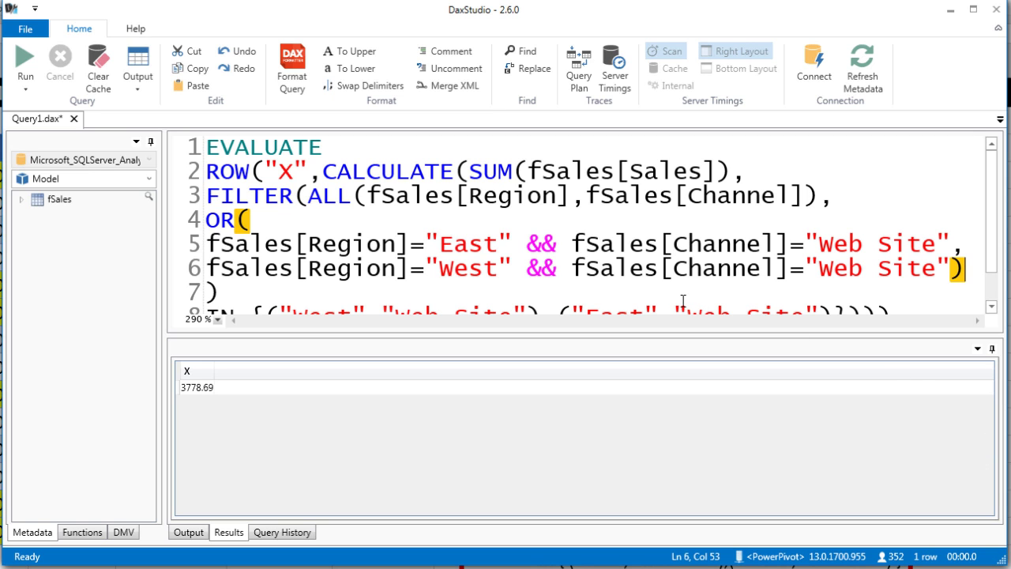
Delete the leftover IN expression, close the FILTER, CALCULATE and ROW functions with parentheses, and run the query.
{"action": "key", "text": "ctrl+shift+End"}
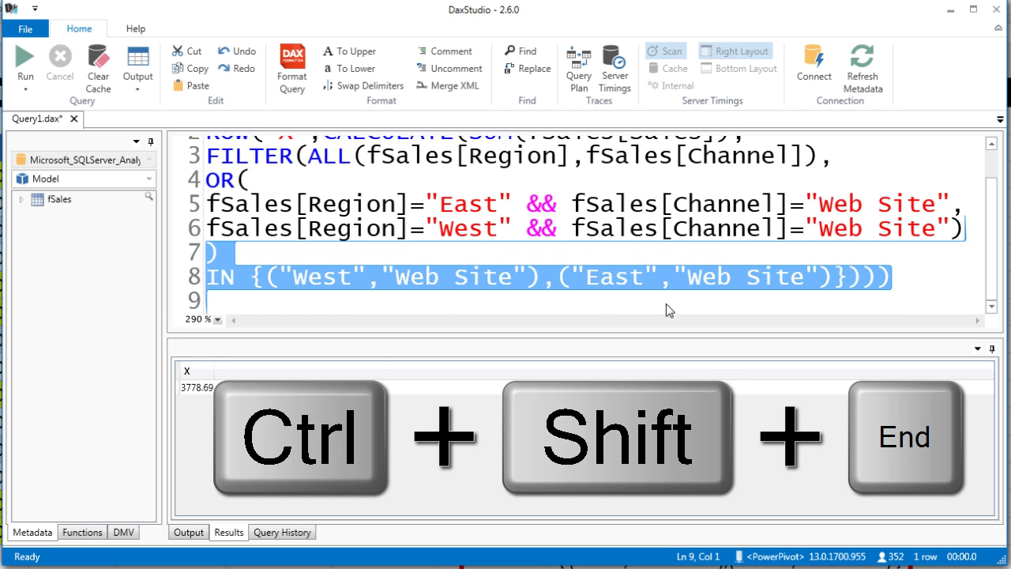
{"action": "key", "text": "Delete"}
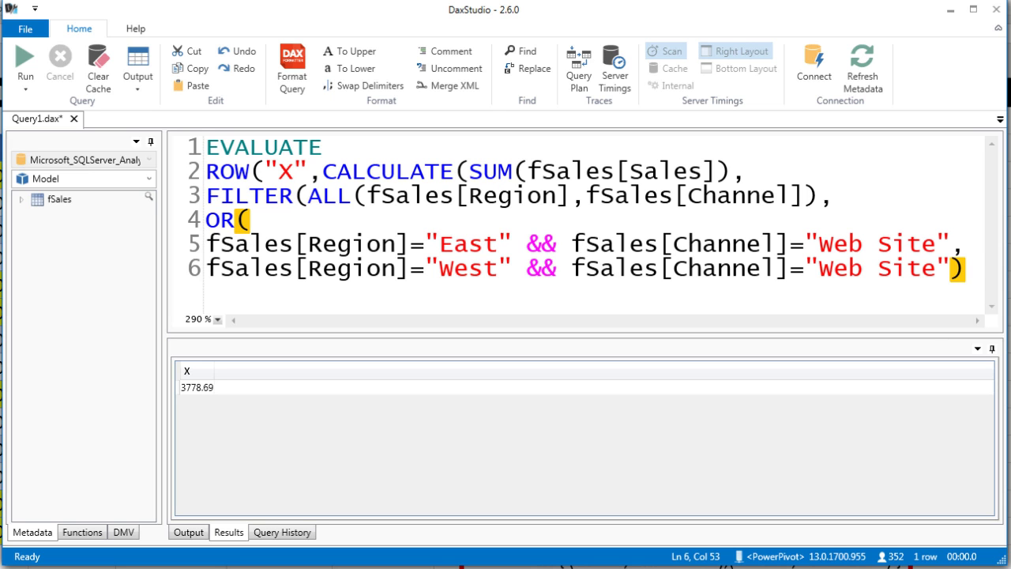
{"action": "type", "text": ")"}
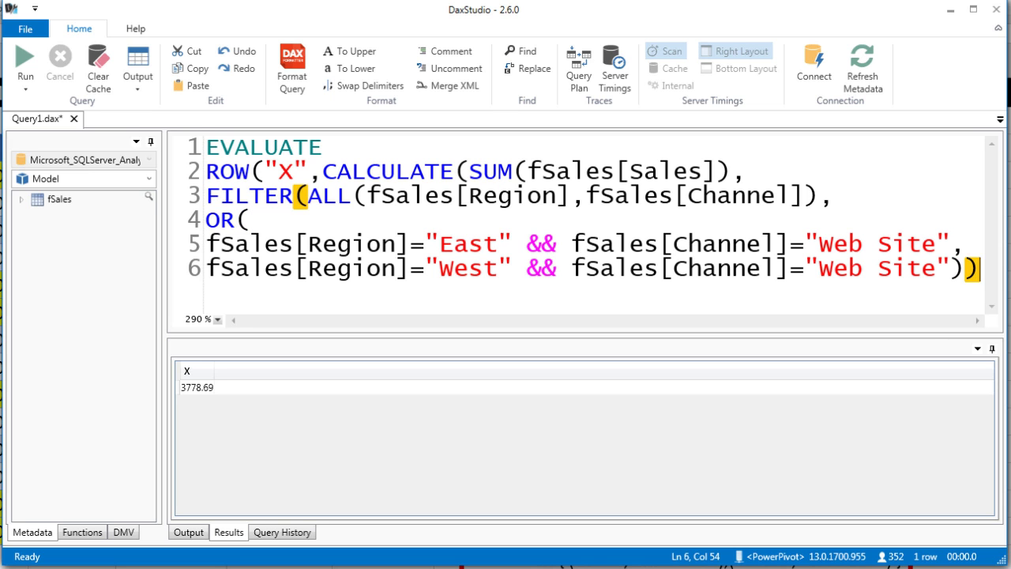
{"action": "type", "text": ")"}
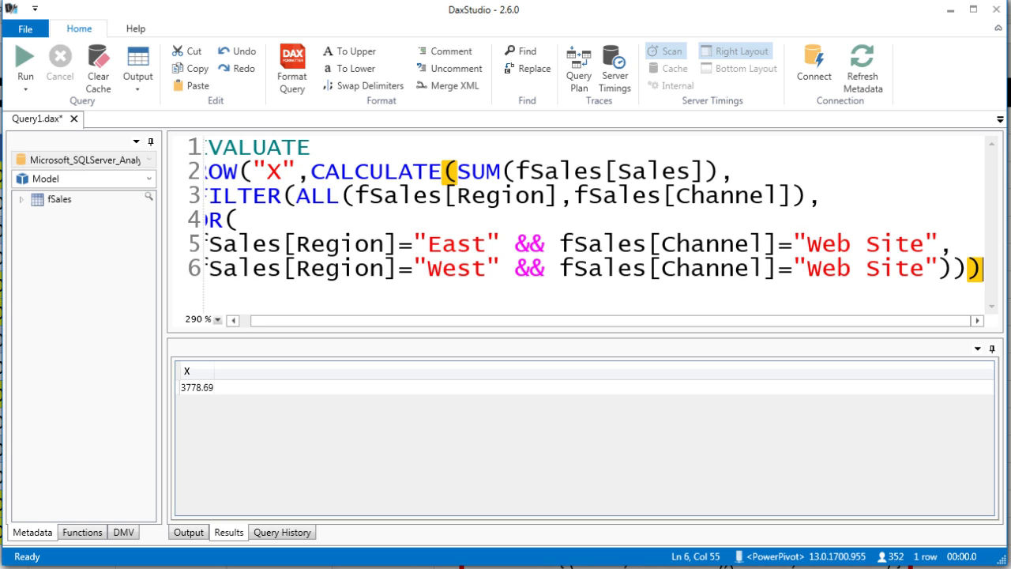
{"action": "type", "text": ")"}
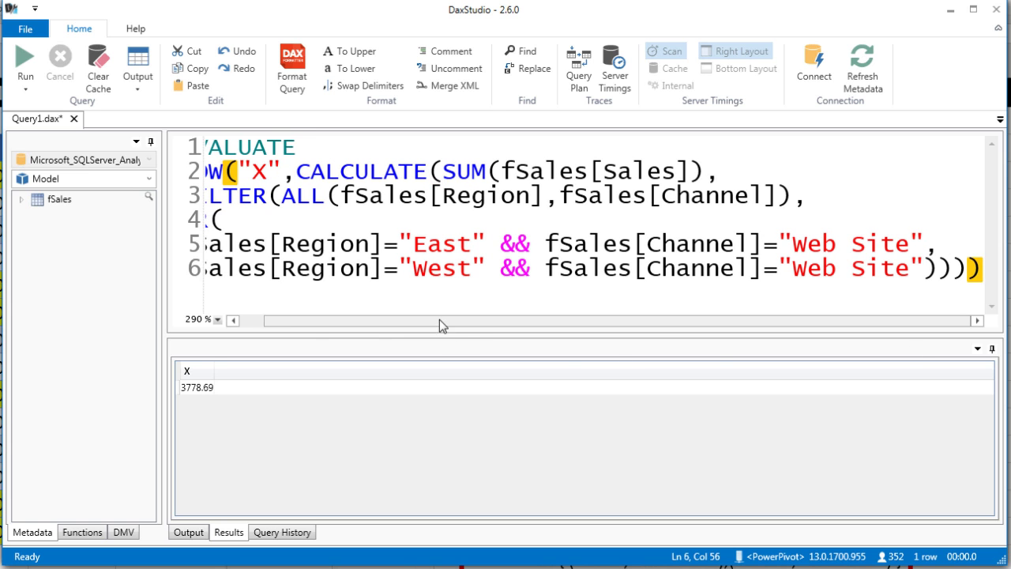
{"action": "left_click_drag", "start_coordinate": [439, 320], "coordinate": [307, 322]}
{"action": "left_click", "coordinate": [24, 60]}
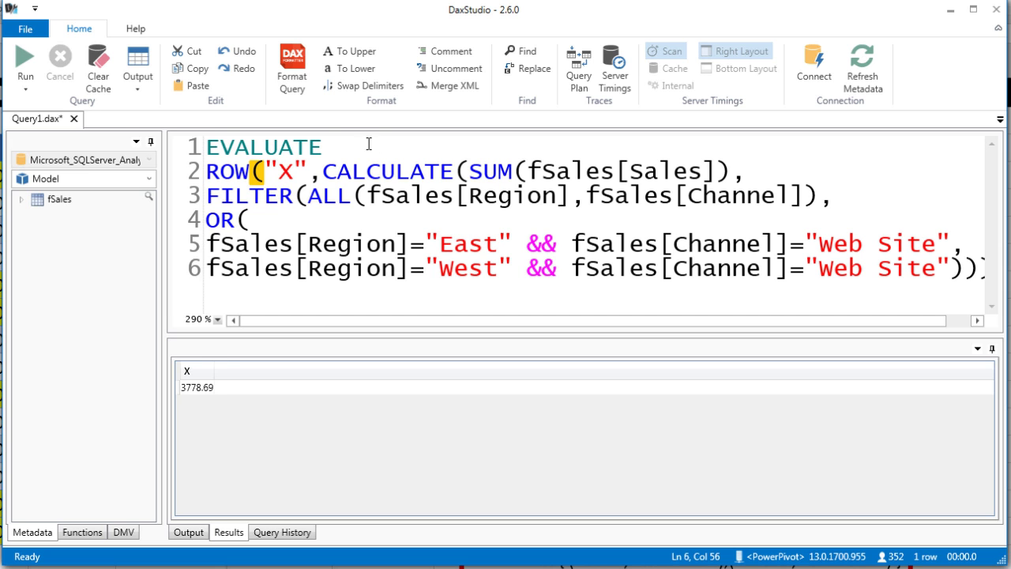
Format the whole query with the ROW function still in place and undo that formatting.
{"action": "left_click", "coordinate": [264, 172]}
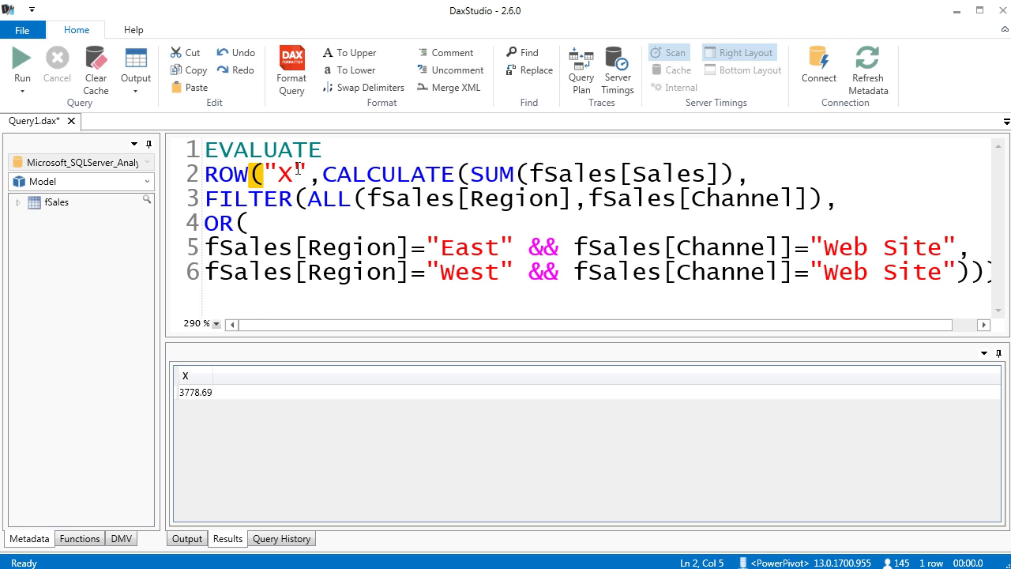
{"action": "left_click", "coordinate": [298, 79]}
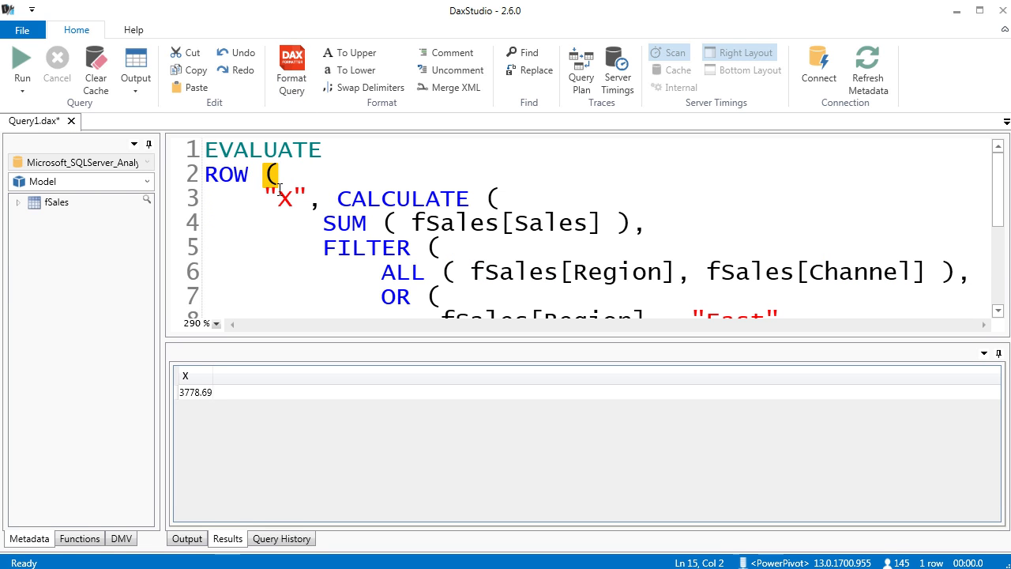
{"action": "key", "text": "ctrl+z"}
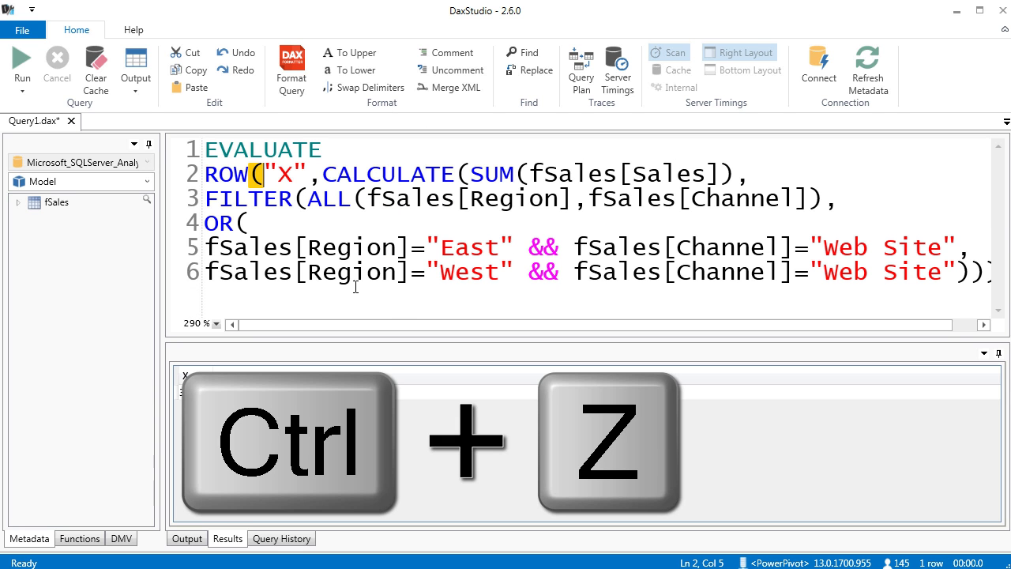
Remove ROW("X", and its closing parenthesis from around the CALCULATE expression and format the remaining query.
{"action": "left_click_drag", "start_coordinate": [205, 174], "coordinate": [323, 175]}
{"action": "key", "text": "Delete"}
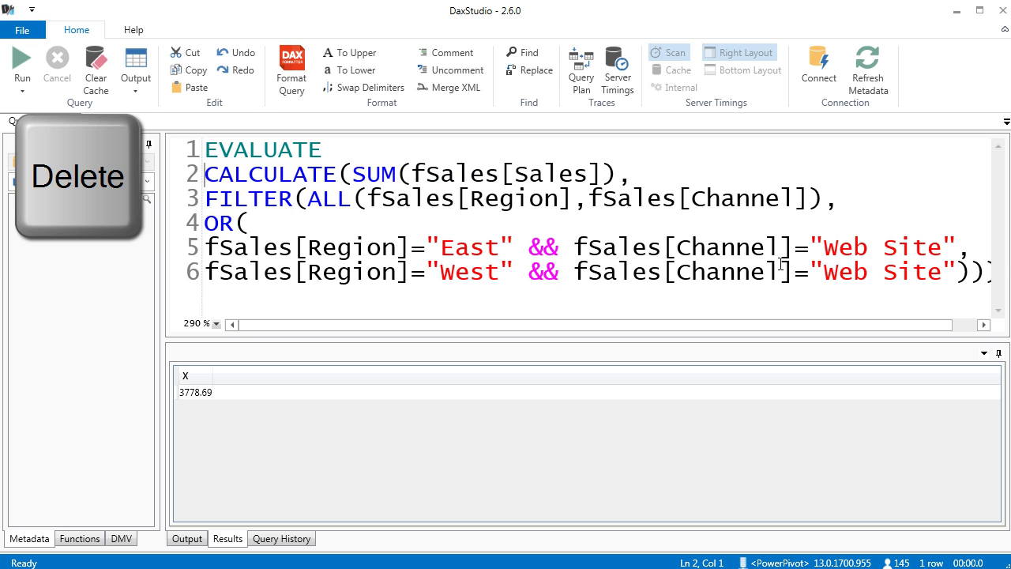
{"action": "left_click", "coordinate": [986, 272]}
{"action": "key", "text": "Delete"}
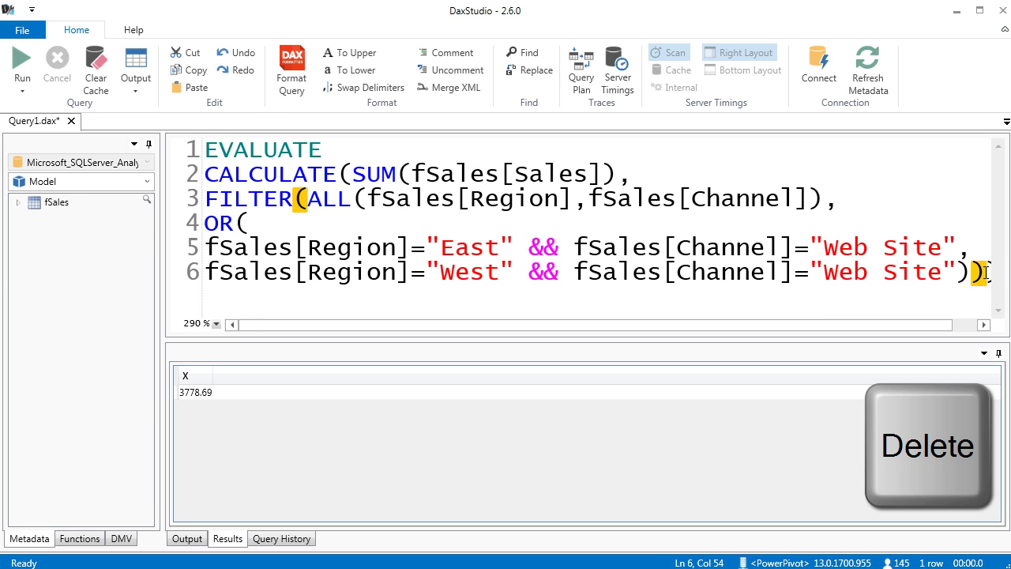
{"action": "key", "text": "Left"}
{"action": "left_click_drag", "start_coordinate": [962, 329], "coordinate": [564, 334]}
{"action": "left_click", "coordinate": [291, 65]}
{"action": "scroll", "coordinate": [397, 230], "scroll_direction": "down", "scroll_amount": 2}
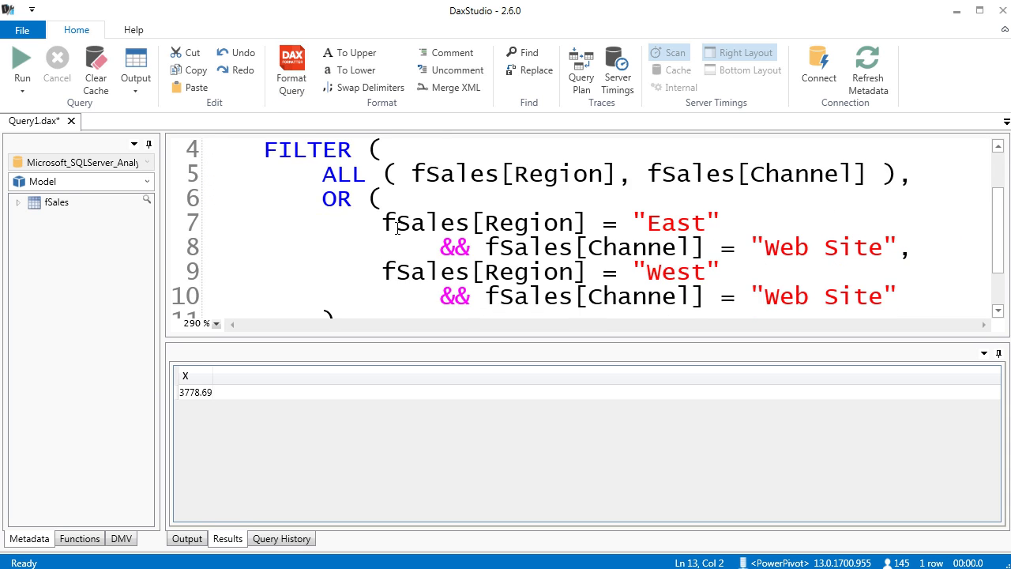
{"action": "scroll", "coordinate": [399, 238], "scroll_direction": "up", "scroll_amount": 2}
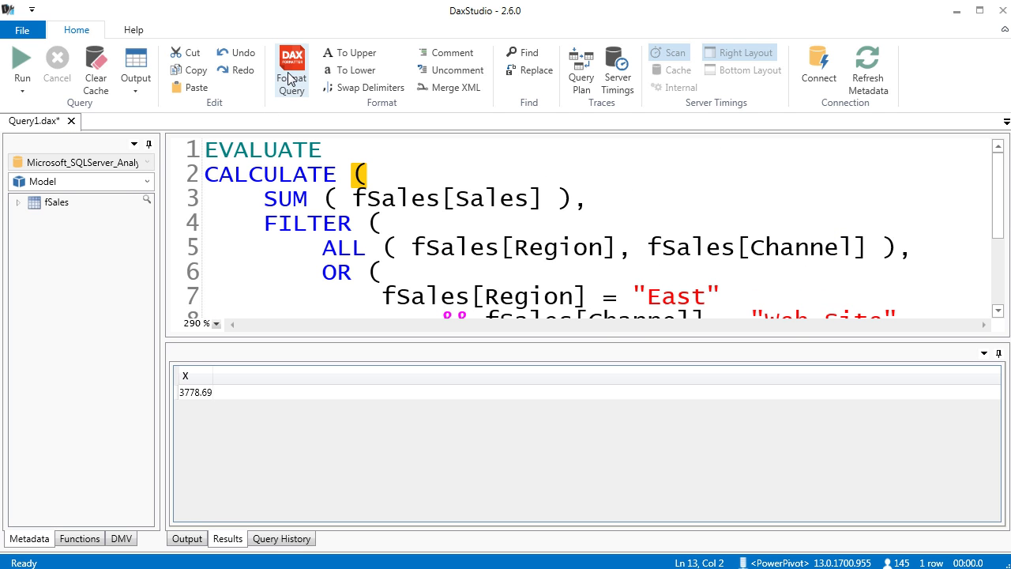
Replace EVALUATE with the measure name West-East Web Sales:= directly before CALCULATE and format the measure definition.
{"action": "left_click_drag", "start_coordinate": [332, 148], "coordinate": [204, 150]}
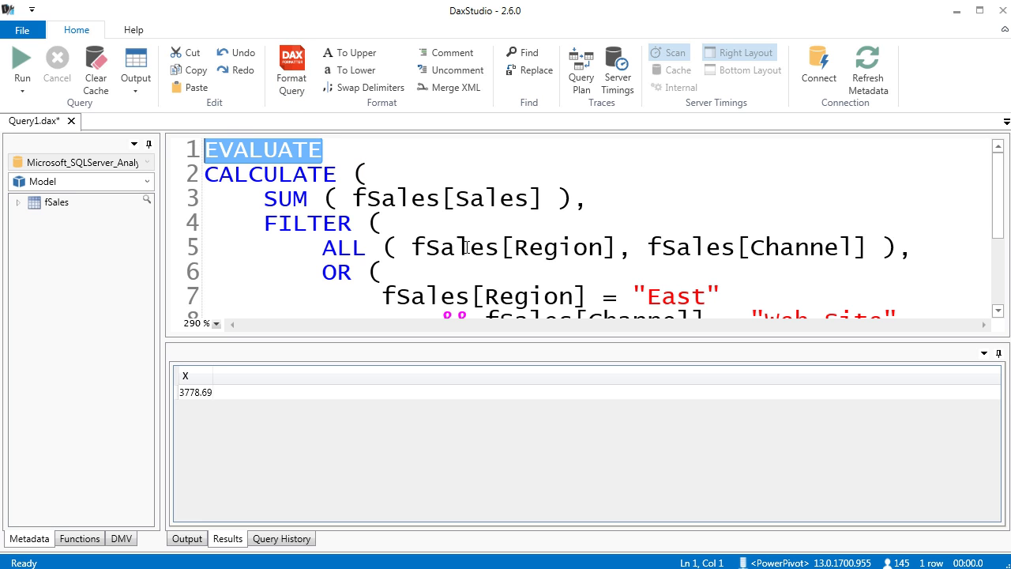
{"action": "type", "text": "West-East Web Sales:="}
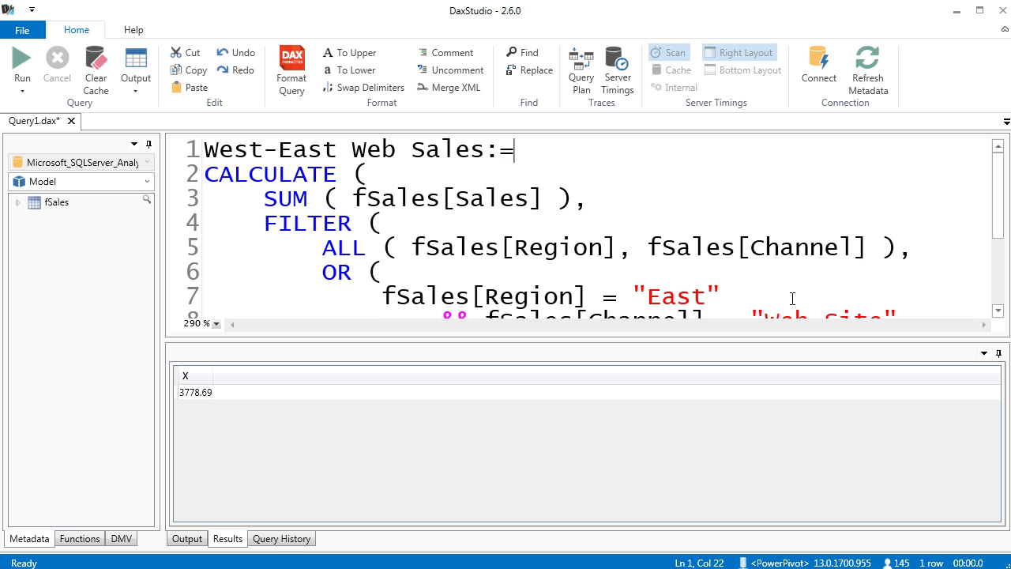
{"action": "key", "text": "Delete"}
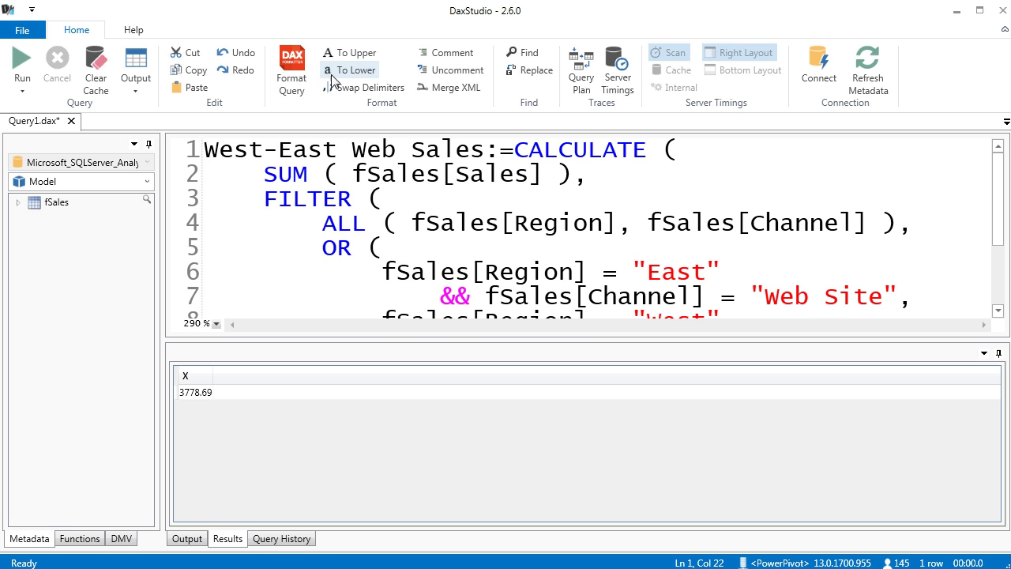
{"action": "left_click", "coordinate": [301, 74]}
{"action": "scroll", "coordinate": [419, 194], "scroll_direction": "down", "scroll_amount": 2}
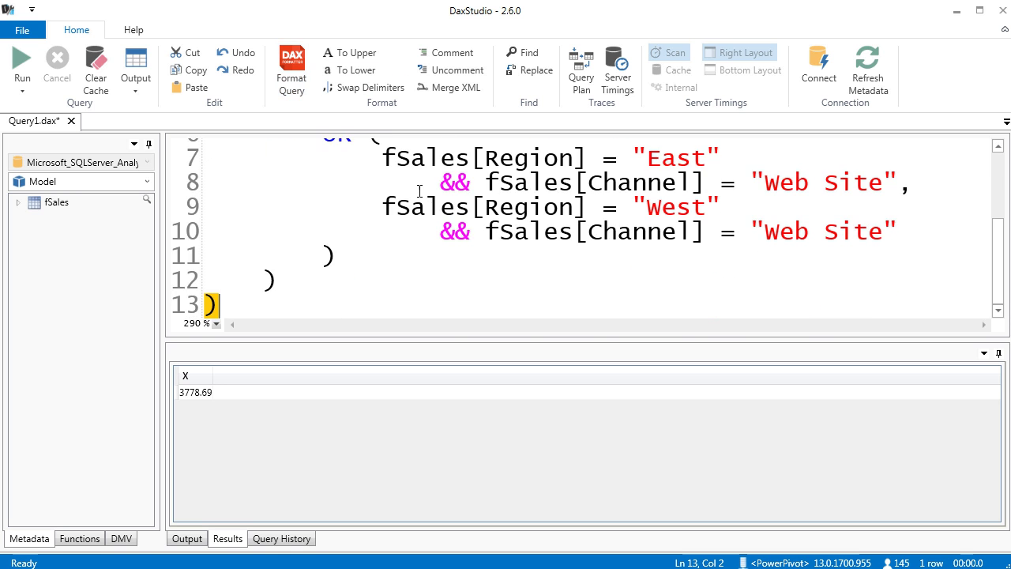
Copy the entire West-East Web Sales measure definition and switch to the Excel workbook.
{"action": "scroll", "coordinate": [419, 212], "scroll_direction": "up", "scroll_amount": 2}
{"action": "key", "text": "ctrl+Home"}
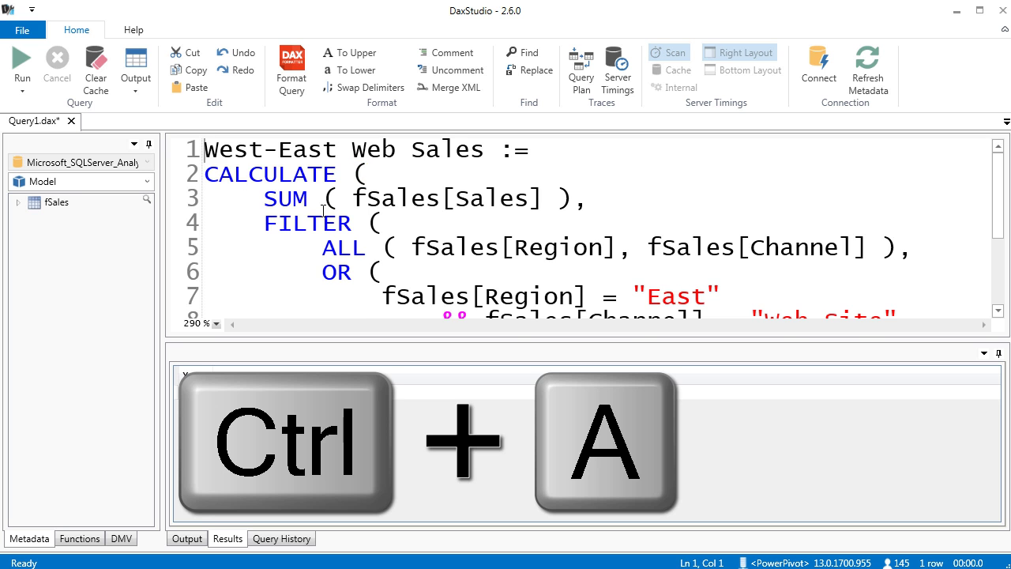
{"action": "key", "text": "ctrl+a"}
{"action": "key", "text": "ctrl+c"}
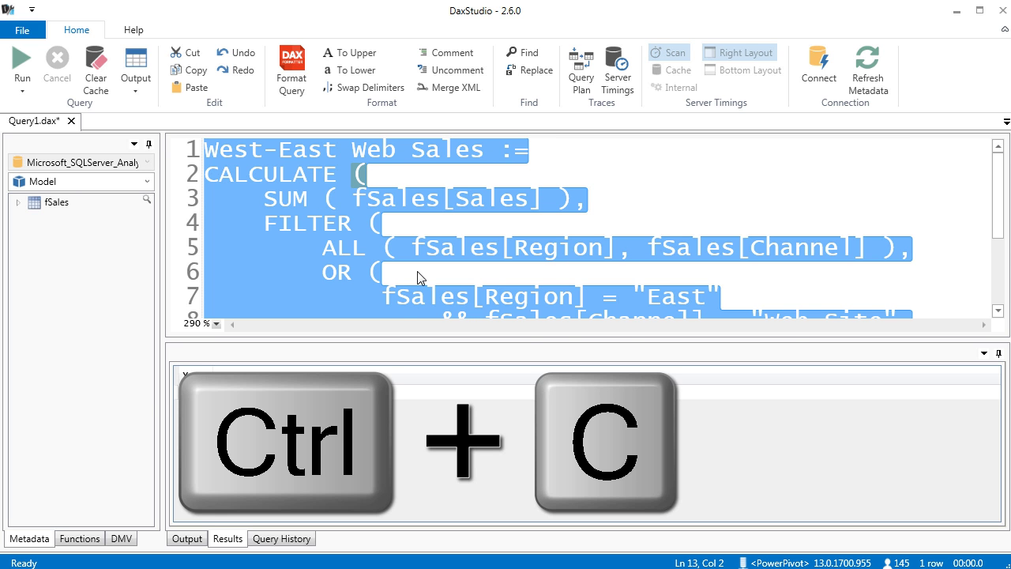
{"action": "key", "text": "alt+Tab"}
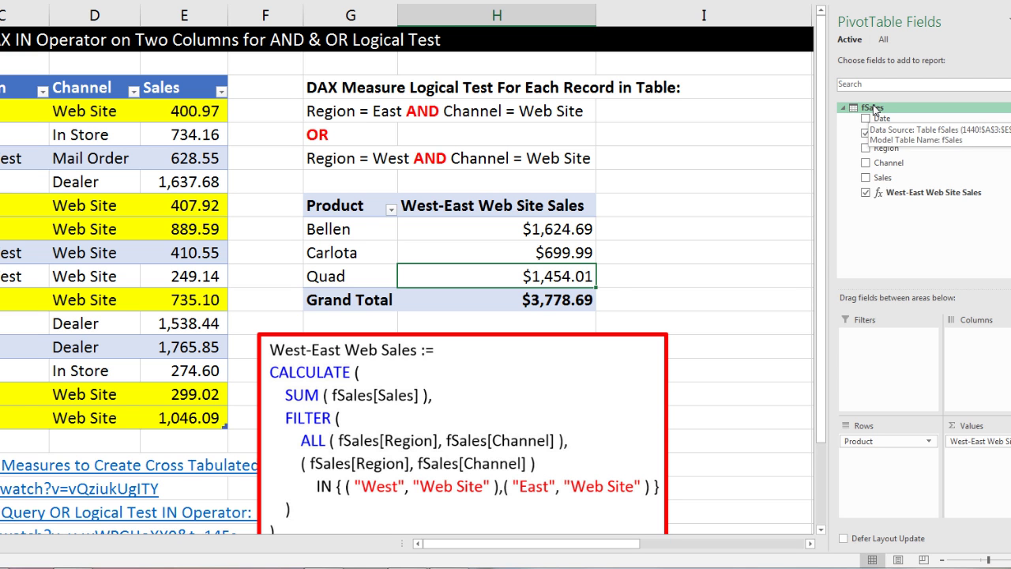
Add a new measure to the fSales table and name it West-East Web Sales, without the trailing :=.
{"action": "right_click", "coordinate": [874, 109]}
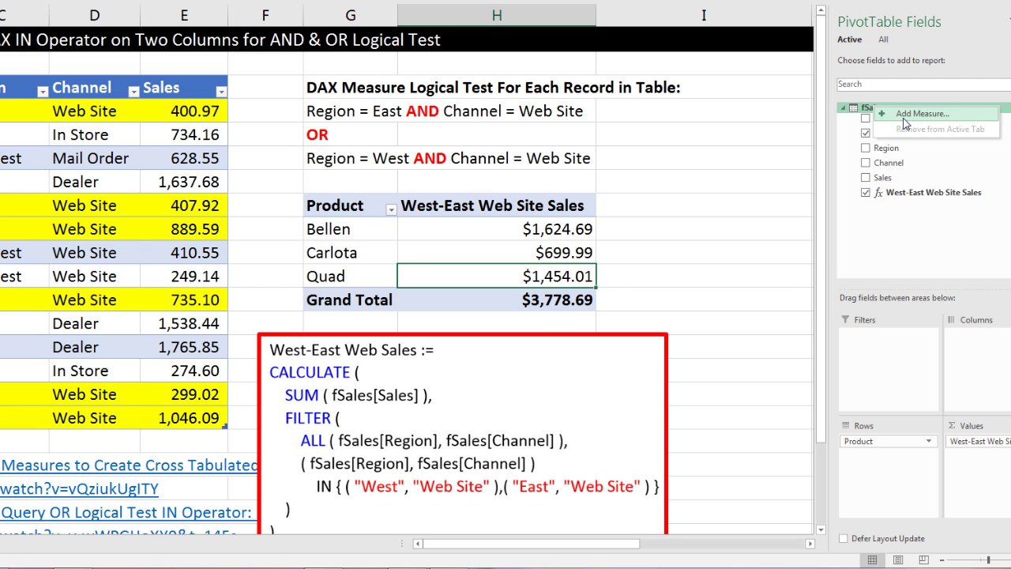
{"action": "left_click", "coordinate": [905, 117]}
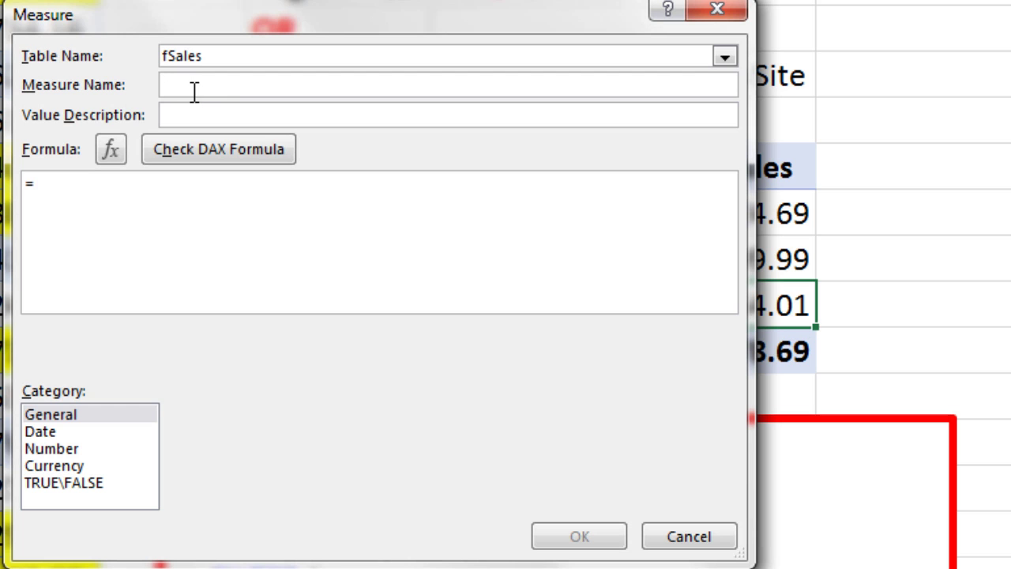
{"action": "left_click", "coordinate": [193, 91]}
{"action": "key", "text": "ctrl+v"}
{"action": "key", "text": "BackSpace"}
{"action": "key", "text": "BackSpace"}
{"action": "key", "text": "BackSpace"}
Paste the copied definition as the measure's formula and remove the name and := so that CALCULATE directly follows the equals sign.
{"action": "left_click", "coordinate": [210, 184]}
{"action": "key", "text": "ctrl+v"}
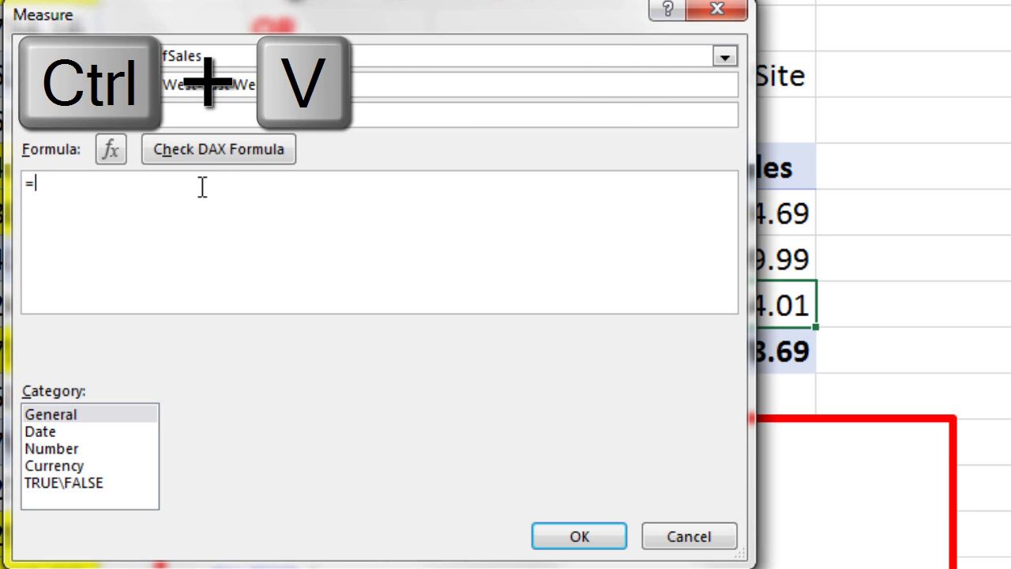
{"action": "scroll", "coordinate": [174, 185], "scroll_direction": "up", "scroll_amount": 2}
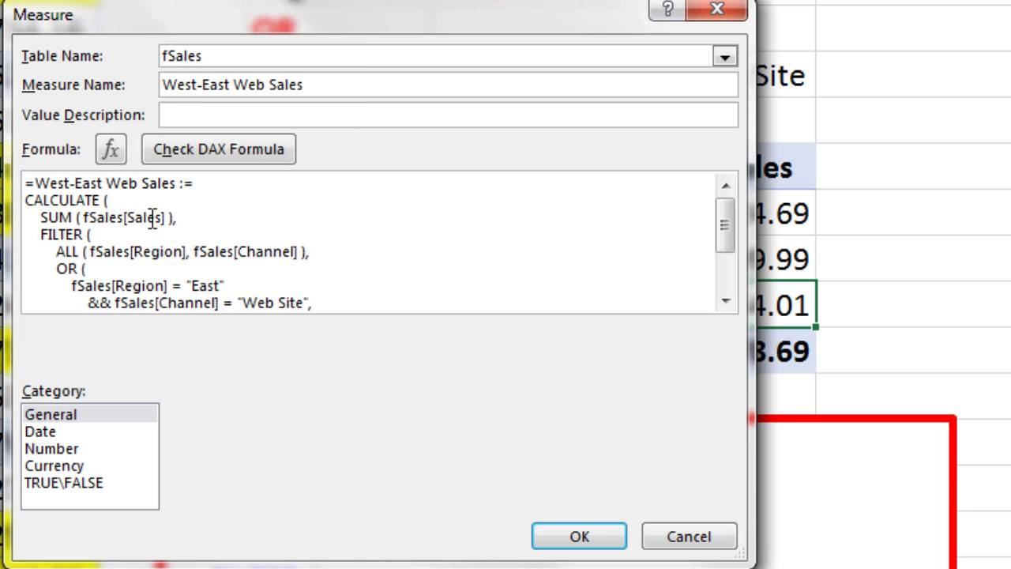
{"action": "left_click_drag", "start_coordinate": [35, 184], "coordinate": [201, 185]}
{"action": "key", "text": "Delete"}
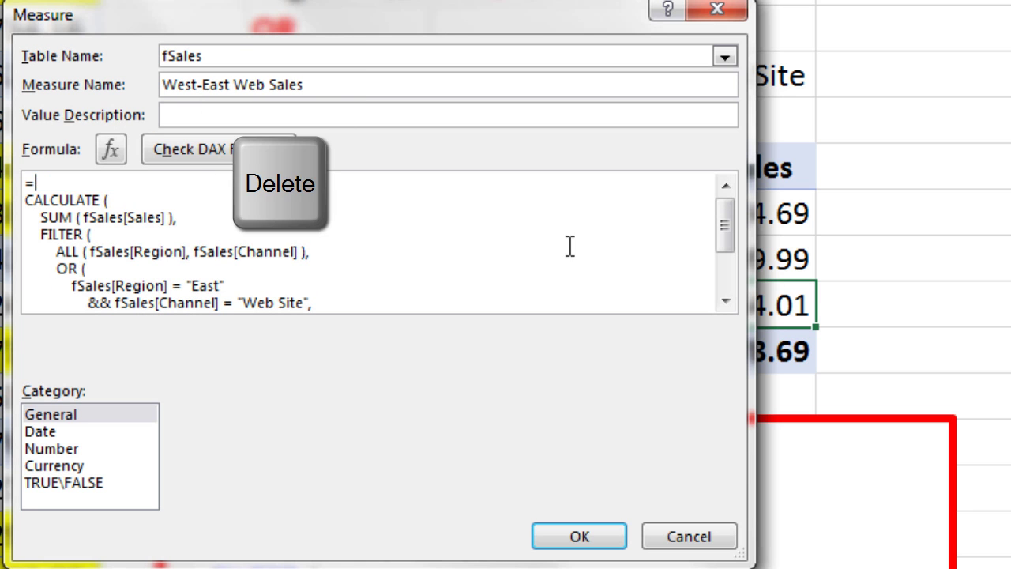
{"action": "key", "text": "Delete"}
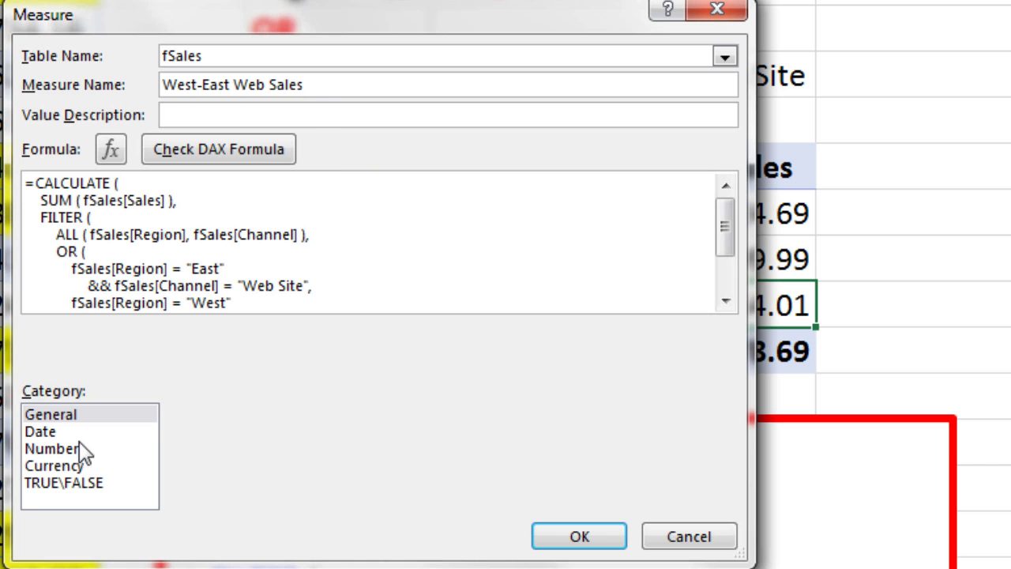
Format the new measure as Currency with the $ symbol and 2 decimal places, and save it.
{"action": "left_click", "coordinate": [67, 468]}
{"action": "left_click", "coordinate": [471, 440]}
{"action": "left_click", "coordinate": [472, 440]}
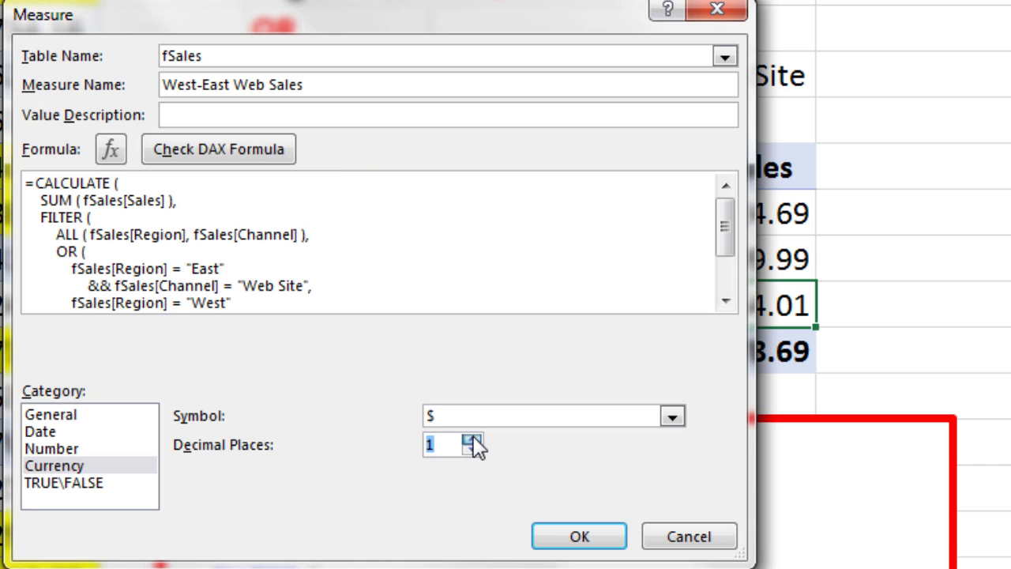
{"action": "left_click", "coordinate": [588, 537]}
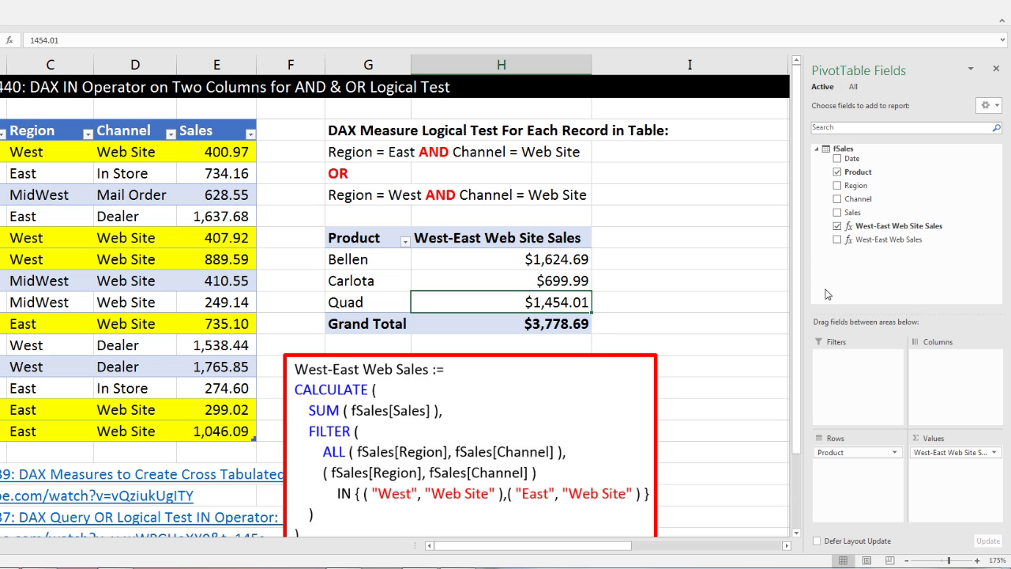
Rename the new measure to West-East Web Site Sales 02 and add it to the PivotTable's values.
{"action": "right_click", "coordinate": [894, 245]}
{"action": "left_click", "coordinate": [917, 252]}
{"action": "left_click", "coordinate": [348, 199]}
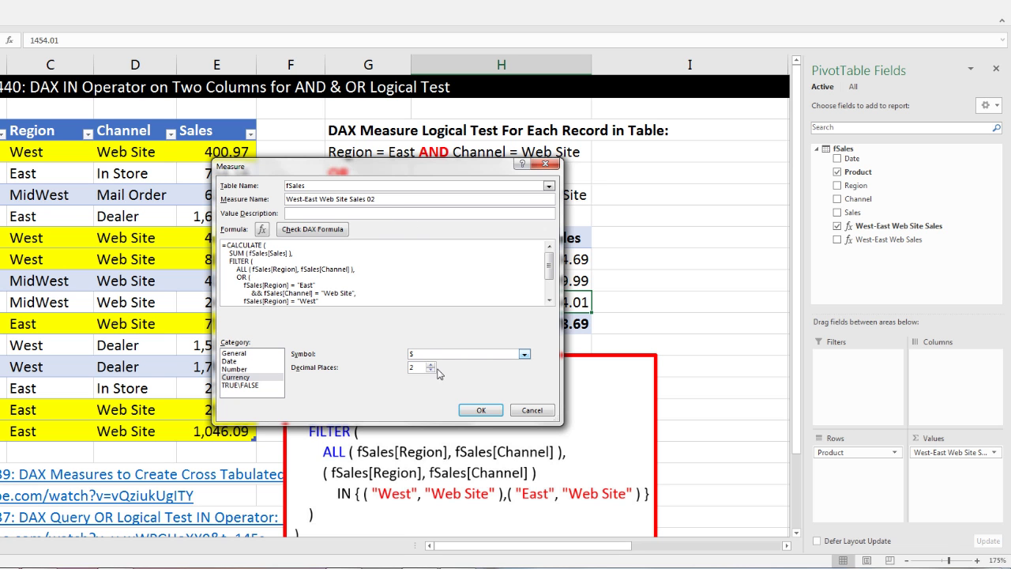
{"action": "left_click", "coordinate": [481, 410]}
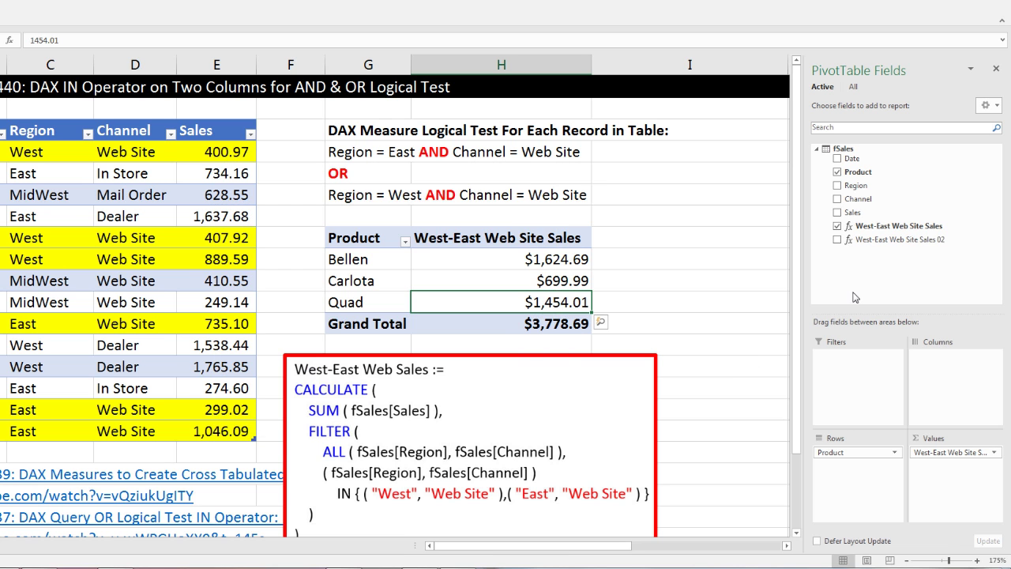
{"action": "left_click_drag", "start_coordinate": [867, 240], "coordinate": [944, 466]}
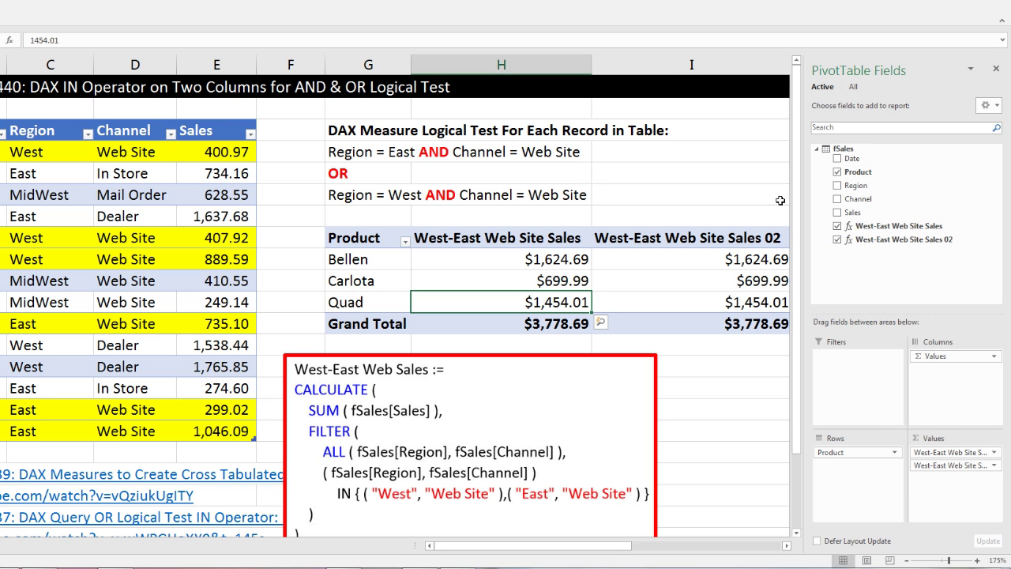
Review both measure columns in the PivotTable and compare the IN and OR formula notes below it.
{"action": "mouse_move", "coordinate": [724, 265]}
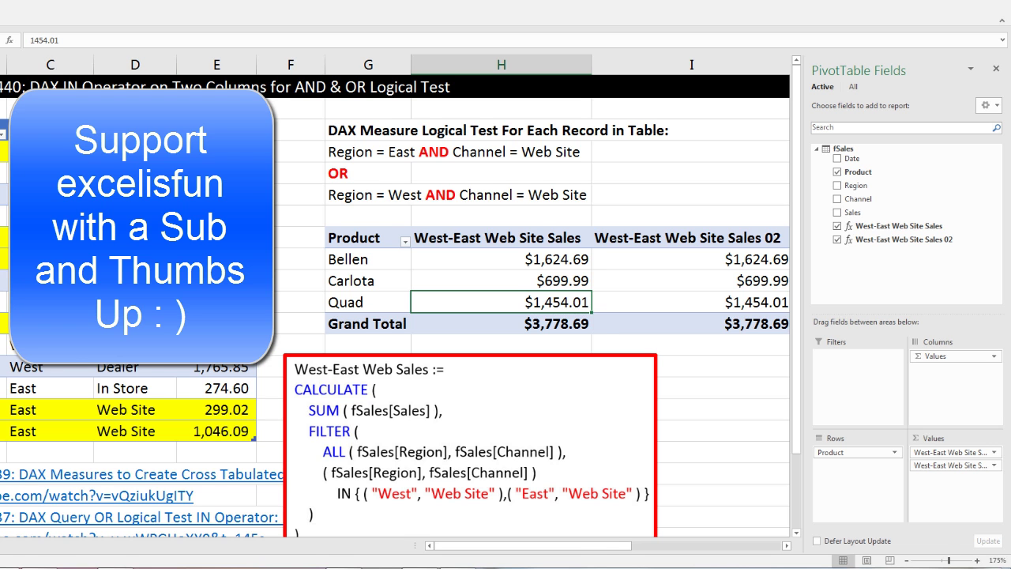
{"action": "scroll", "coordinate": [534, 357], "scroll_direction": "down", "scroll_amount": 1}
{"action": "scroll", "coordinate": [535, 357], "scroll_direction": "down", "scroll_amount": 3}
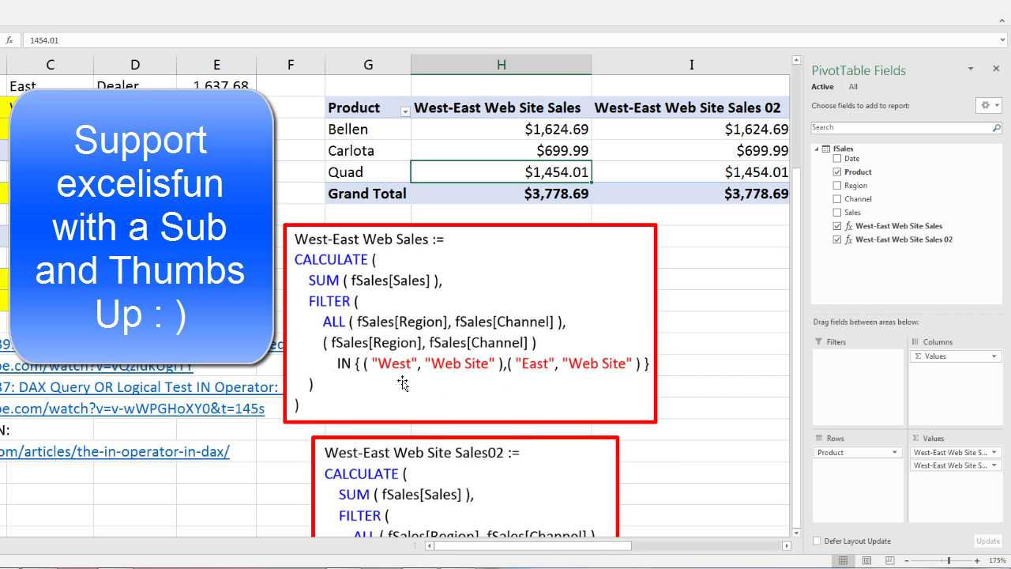
{"action": "scroll", "coordinate": [388, 384], "scroll_direction": "down", "scroll_amount": 5}
{"action": "scroll", "coordinate": [474, 406], "scroll_direction": "down", "scroll_amount": 4}
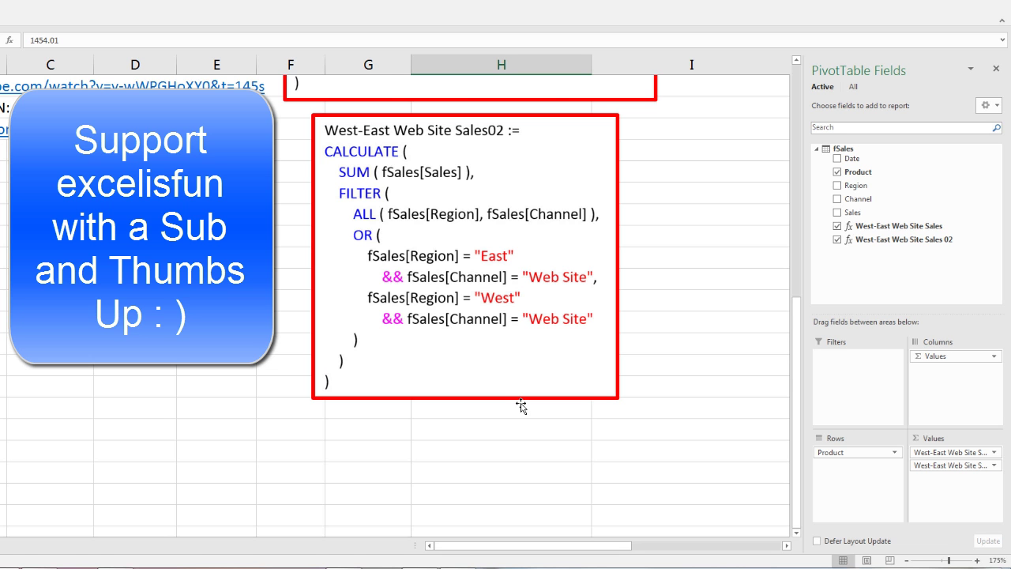
{"action": "scroll", "coordinate": [521, 406], "scroll_direction": "up", "scroll_amount": 4}
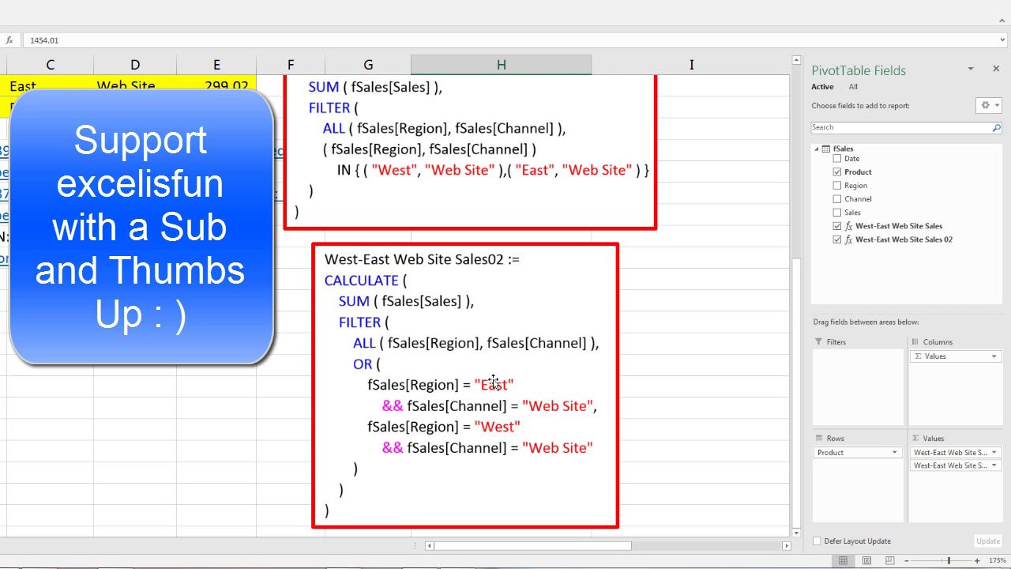
{"action": "scroll", "coordinate": [495, 383], "scroll_direction": "up", "scroll_amount": 8}
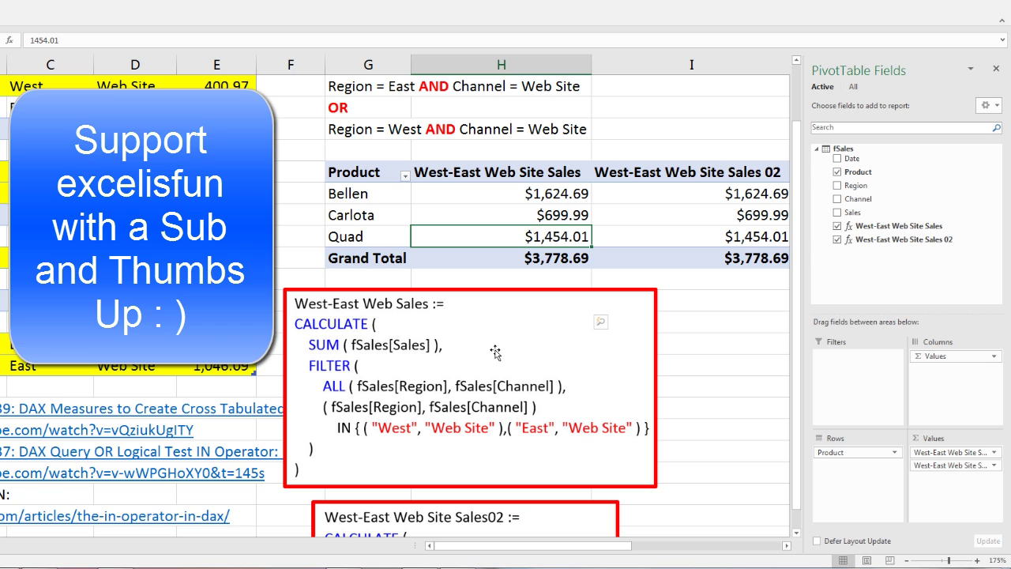